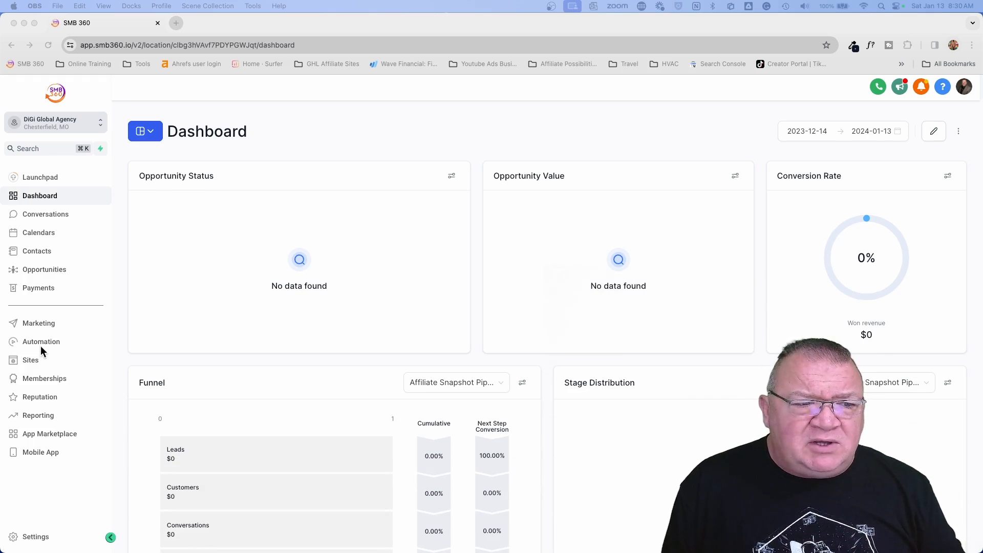
Open the configuration of the default business phone number in the account's phone settings.
{"action": "left_click", "coordinate": [39, 539]}
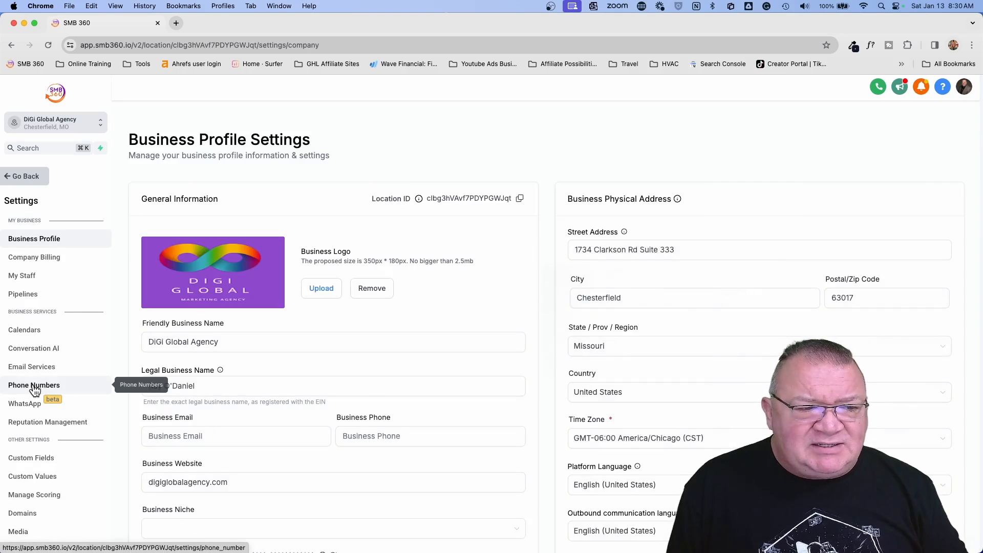
{"action": "left_click", "coordinate": [34, 385]}
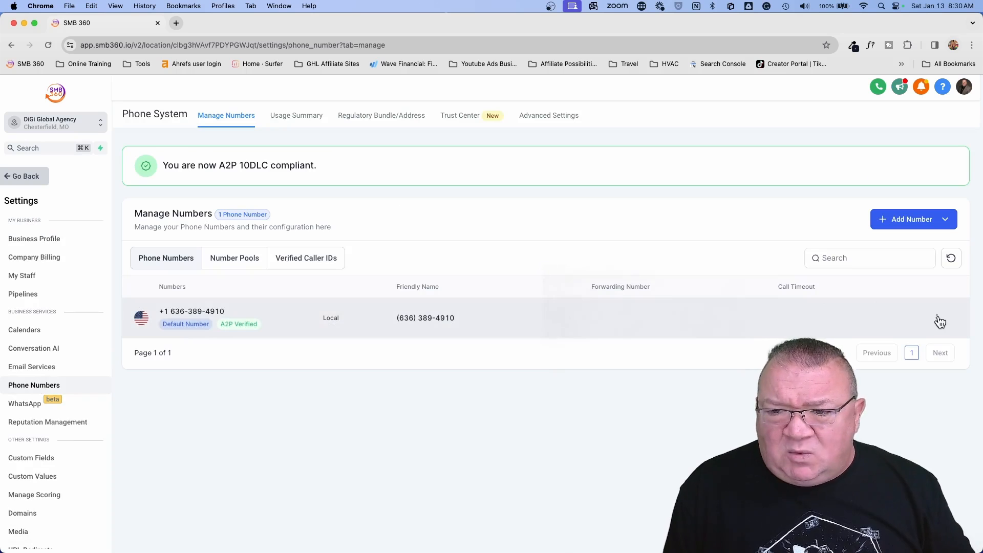
{"action": "left_click", "coordinate": [939, 320]}
{"action": "left_click", "coordinate": [871, 390]}
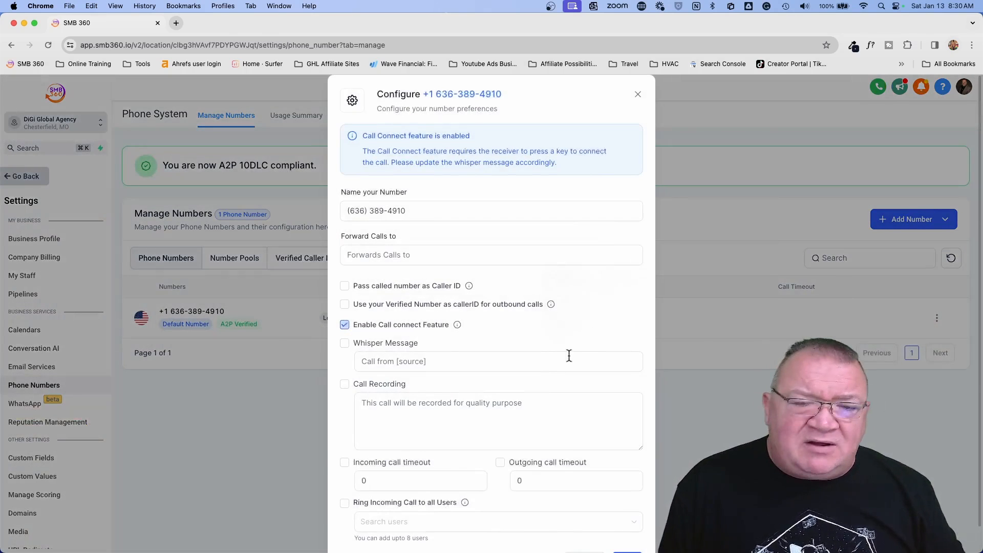
Review the number's call forwarding, call connect, recording, timeout and ring-all-users options, and close the configuration without saving.
{"action": "scroll", "coordinate": [625, 359], "scroll_direction": "down", "scroll_amount": 1}
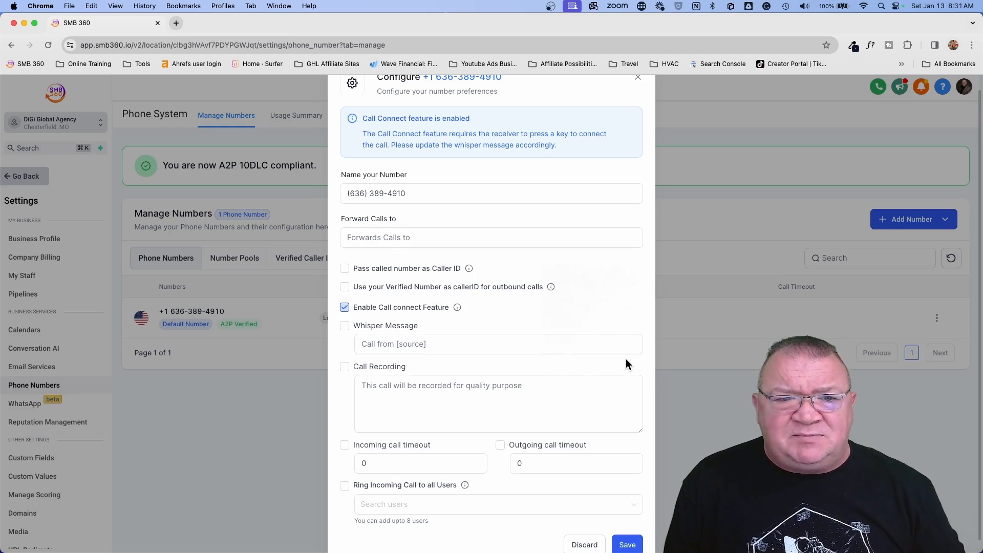
{"action": "left_click", "coordinate": [370, 244]}
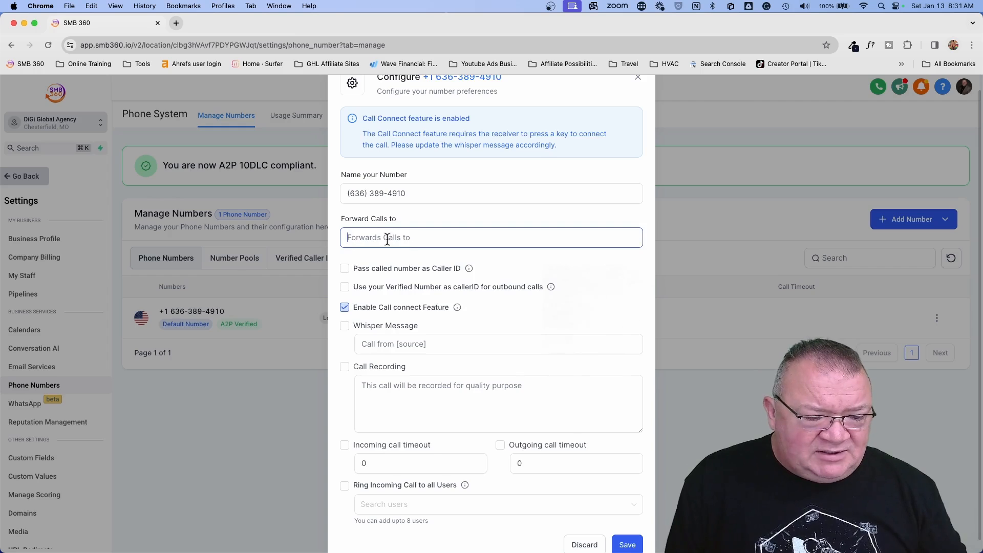
{"action": "scroll", "coordinate": [387, 238], "scroll_direction": "up", "scroll_amount": 5}
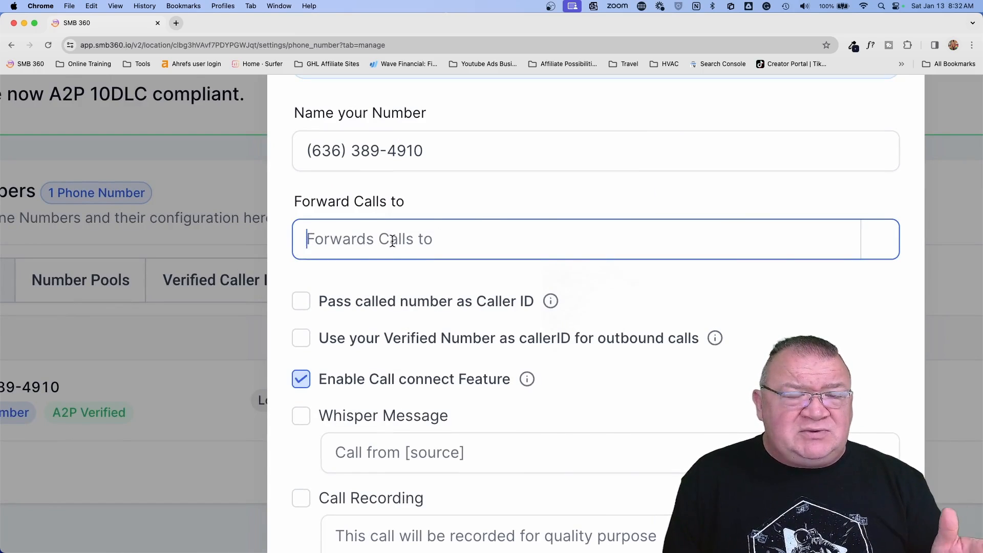
{"action": "scroll", "coordinate": [392, 241], "scroll_direction": "down", "scroll_amount": 5}
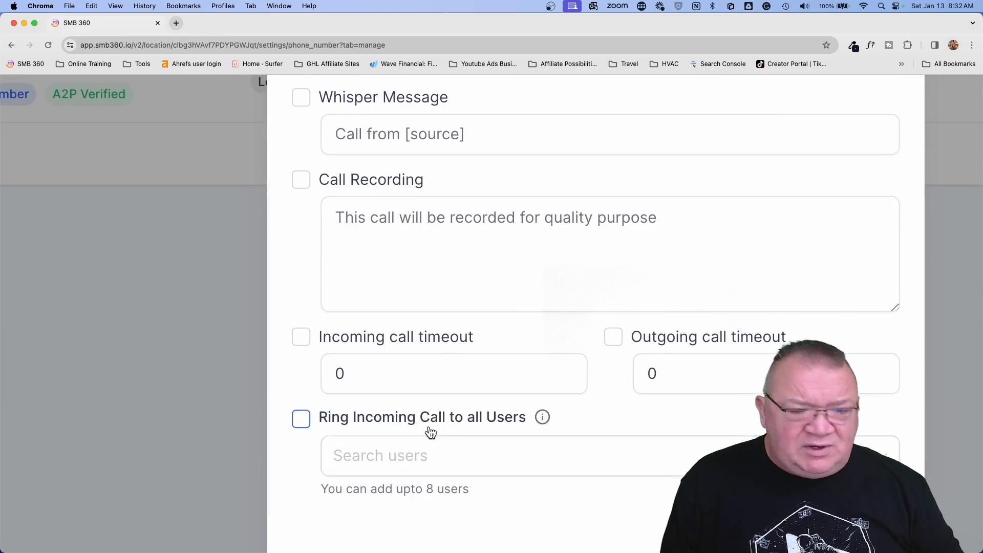
{"action": "scroll", "coordinate": [436, 507], "scroll_direction": "down", "scroll_amount": 5}
{"action": "scroll", "coordinate": [435, 507], "scroll_direction": "up", "scroll_amount": 1}
{"action": "scroll", "coordinate": [435, 507], "scroll_direction": "down", "scroll_amount": 2}
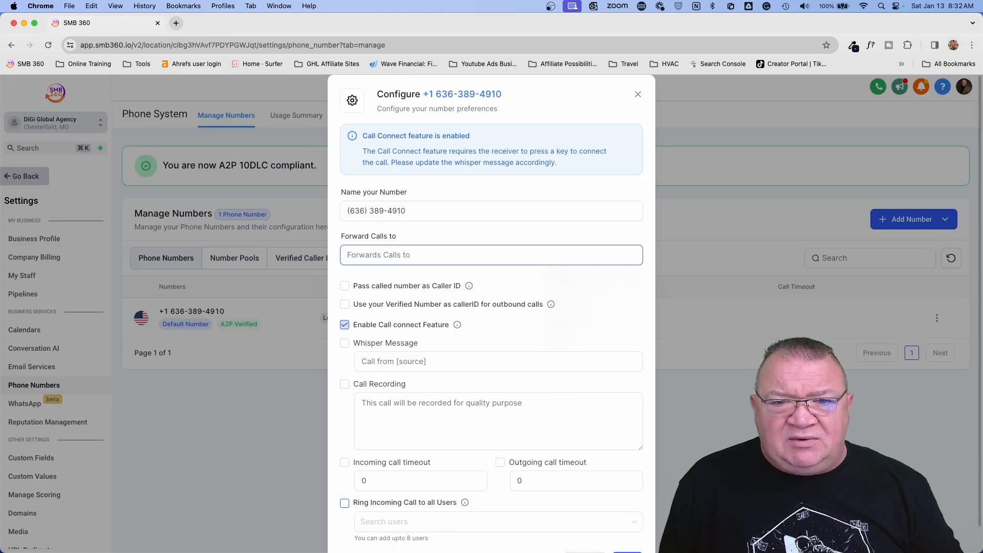
{"action": "left_click", "coordinate": [638, 94]}
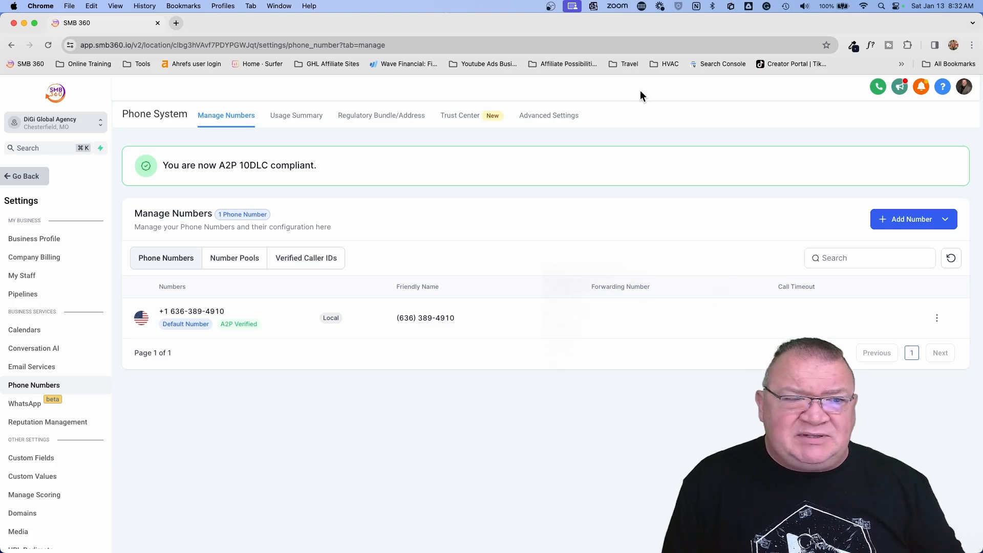
Create a new automation workflow from the "Recipe: IVR" template.
{"action": "left_click", "coordinate": [18, 175]}
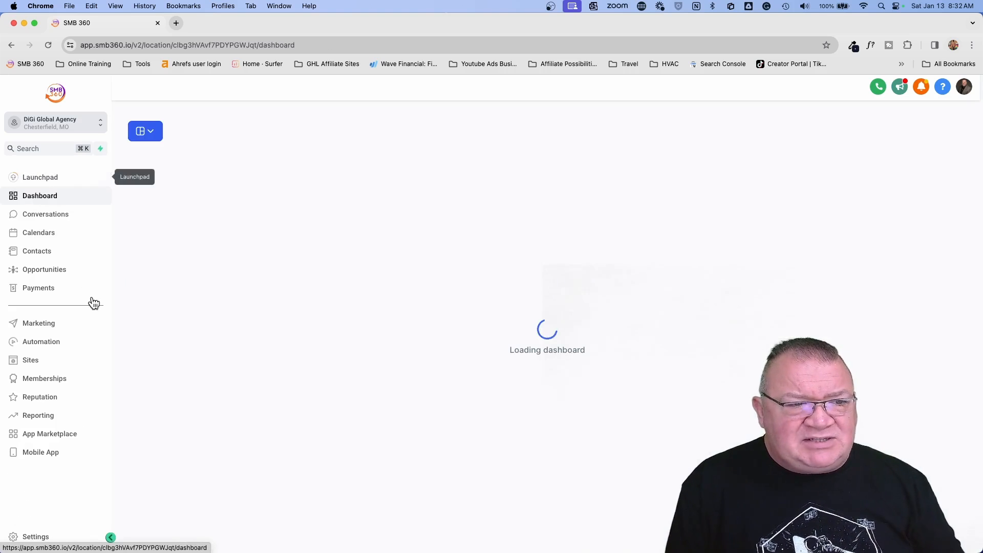
{"action": "left_click", "coordinate": [48, 344]}
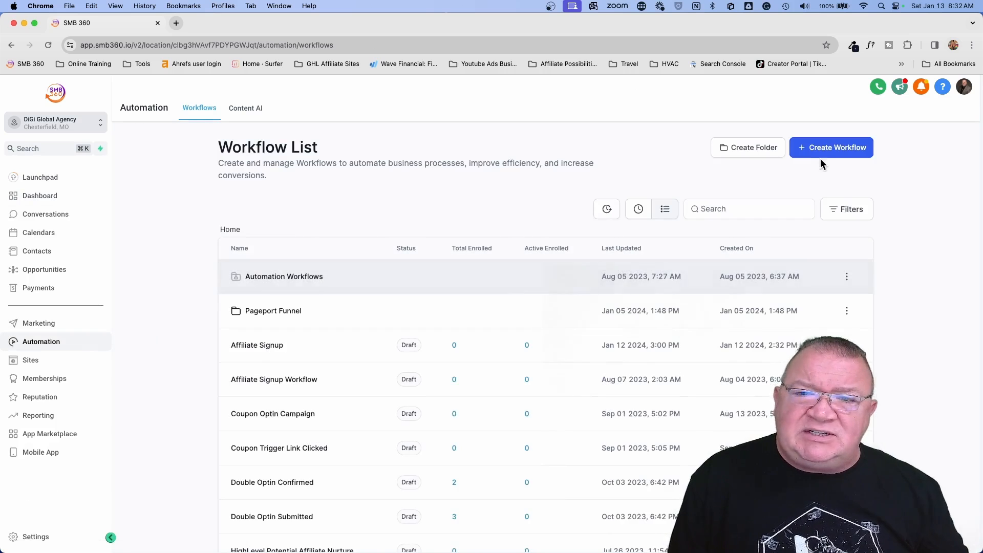
{"action": "left_click", "coordinate": [836, 149]}
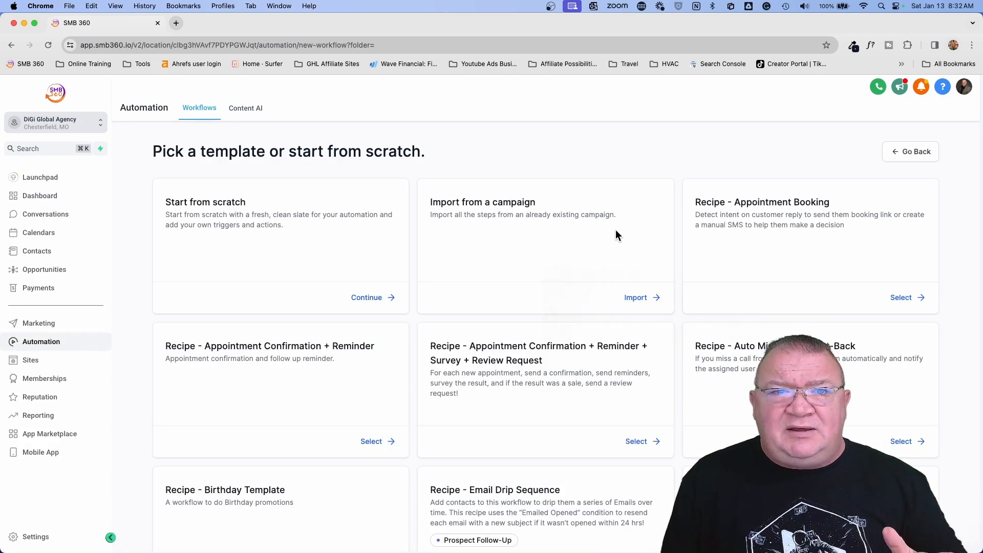
{"action": "scroll", "coordinate": [616, 233], "scroll_direction": "down", "scroll_amount": 6}
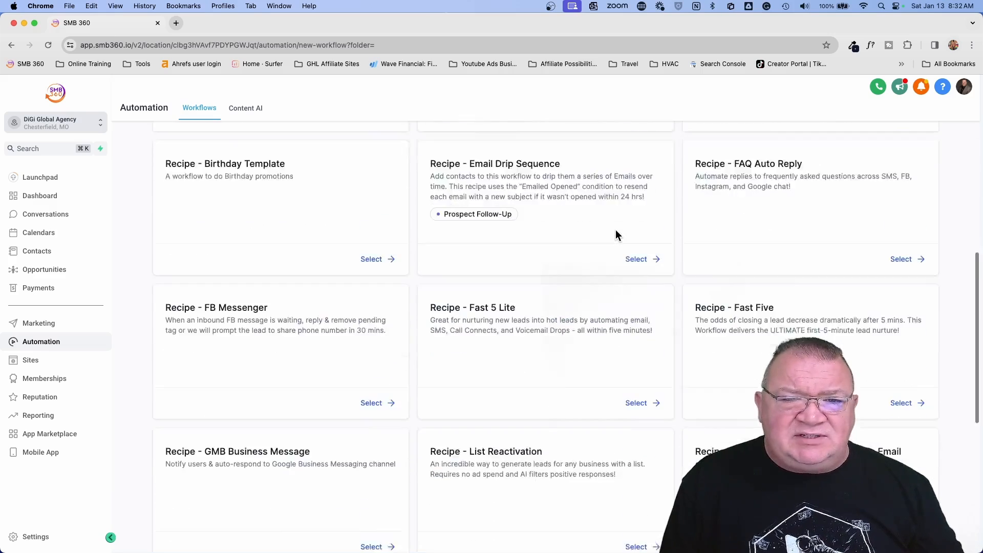
{"action": "scroll", "coordinate": [616, 233], "scroll_direction": "up", "scroll_amount": 2}
{"action": "scroll", "coordinate": [616, 233], "scroll_direction": "up", "scroll_amount": 4}
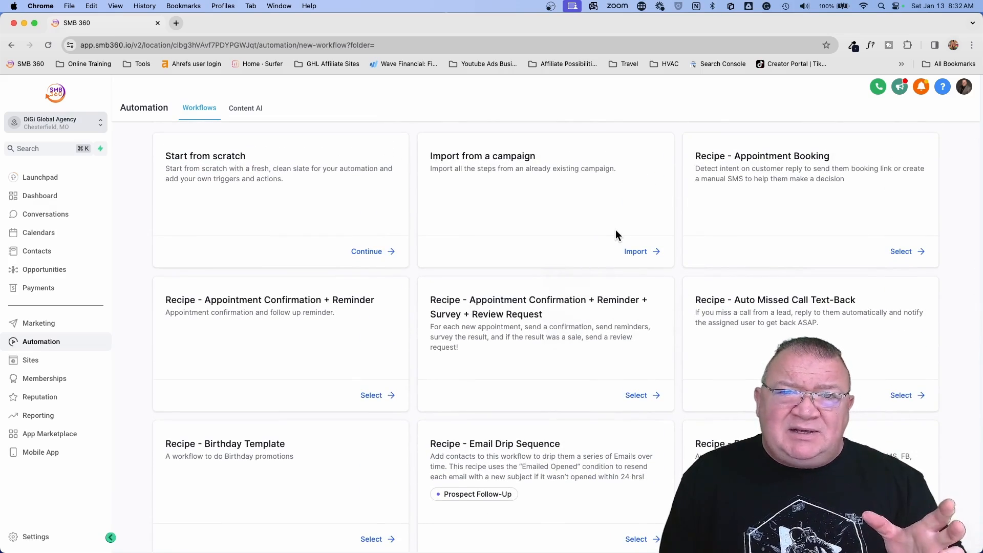
{"action": "scroll", "coordinate": [617, 232], "scroll_direction": "down", "scroll_amount": 10}
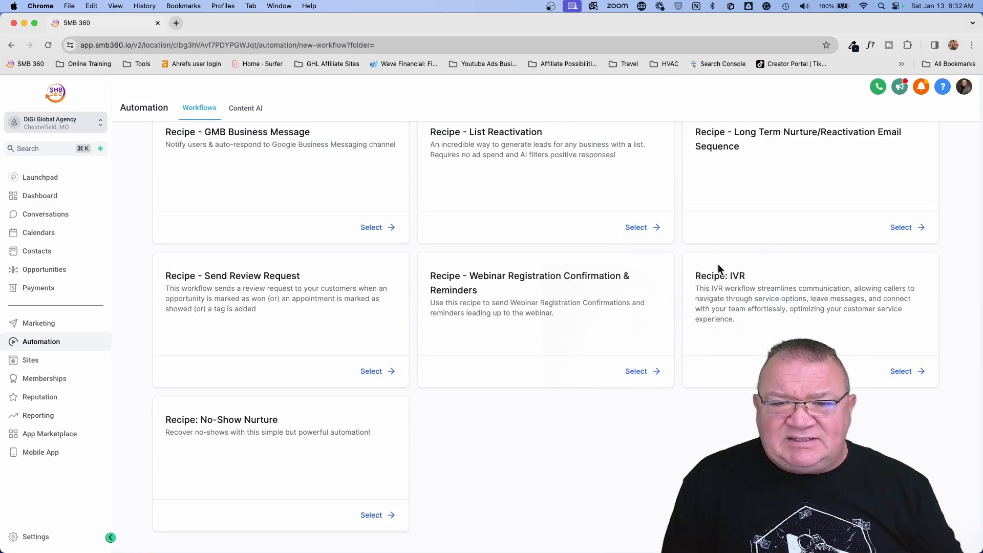
{"action": "scroll", "coordinate": [754, 293], "scroll_direction": "up", "scroll_amount": 5}
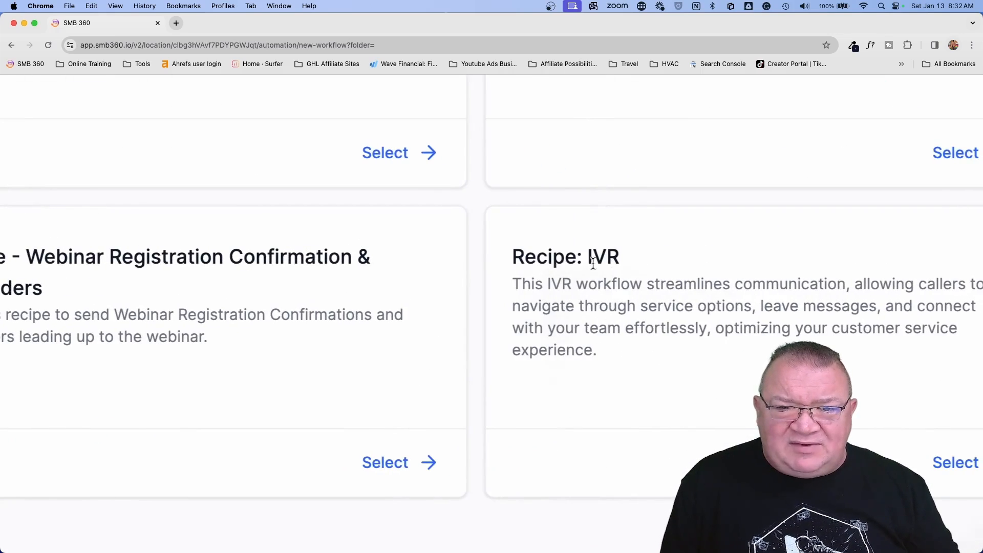
{"action": "scroll", "coordinate": [574, 252], "scroll_direction": "down", "scroll_amount": 5}
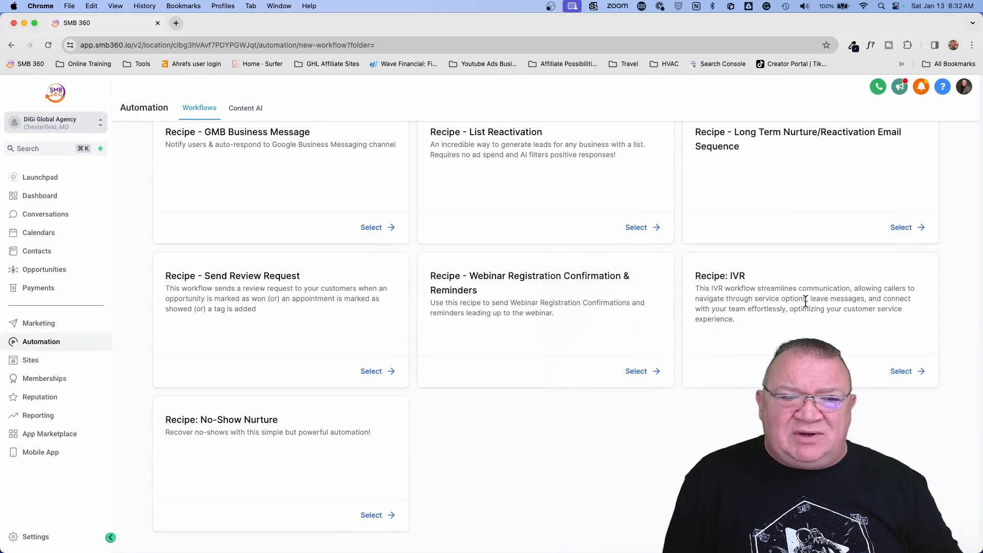
{"action": "left_click", "coordinate": [900, 371]}
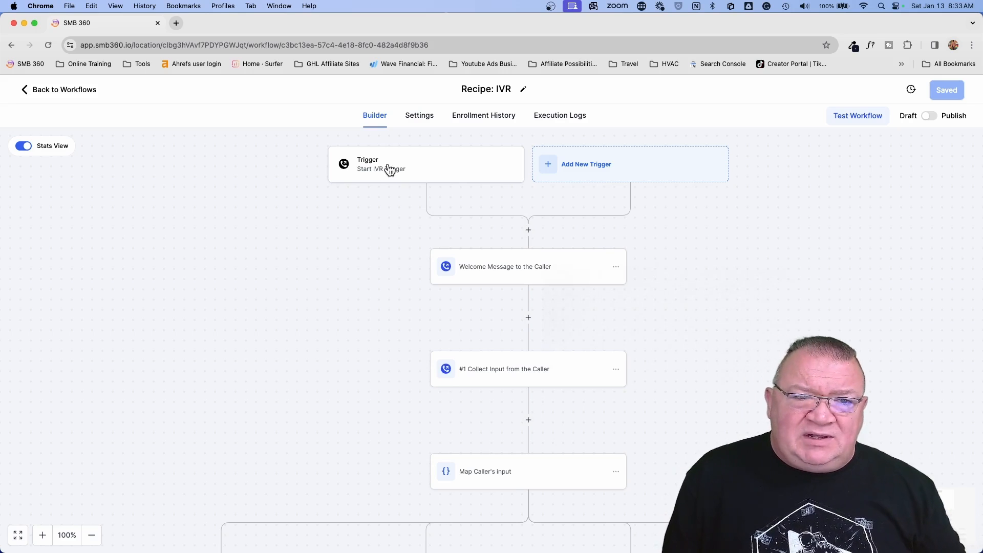
Set the Start IVR Trigger's In Phone Number filter to the business phone number and save the trigger.
{"action": "left_click", "coordinate": [387, 170]}
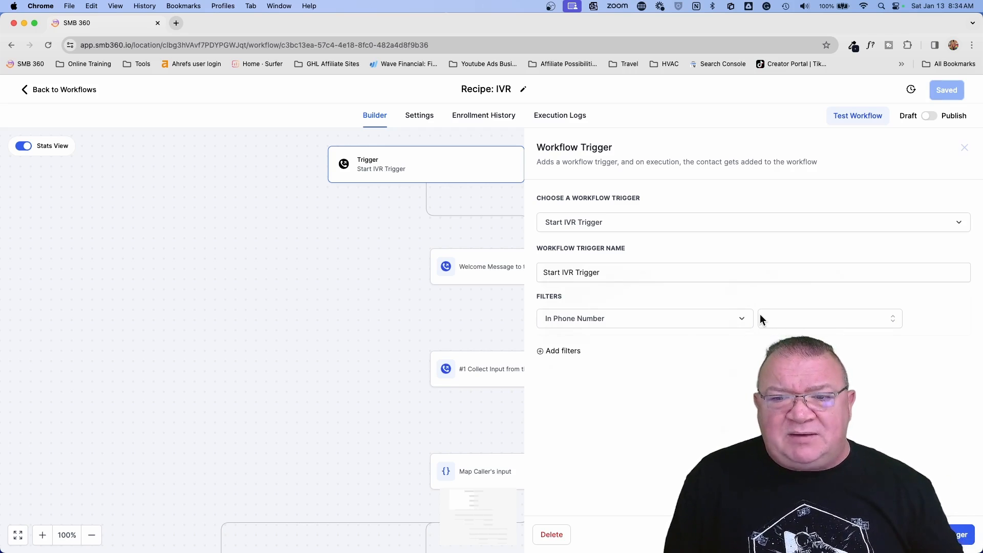
{"action": "left_click", "coordinate": [782, 317]}
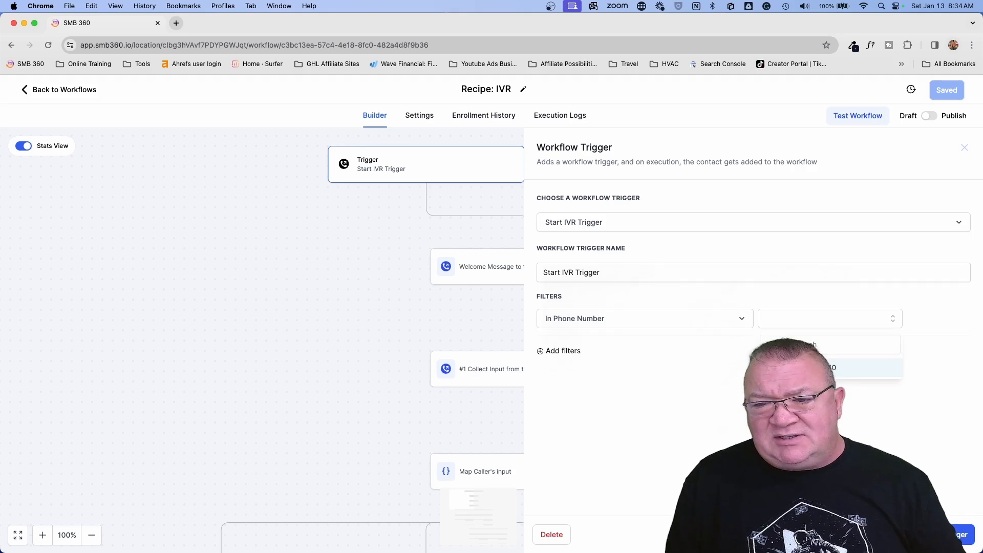
{"action": "left_click", "coordinate": [789, 365]}
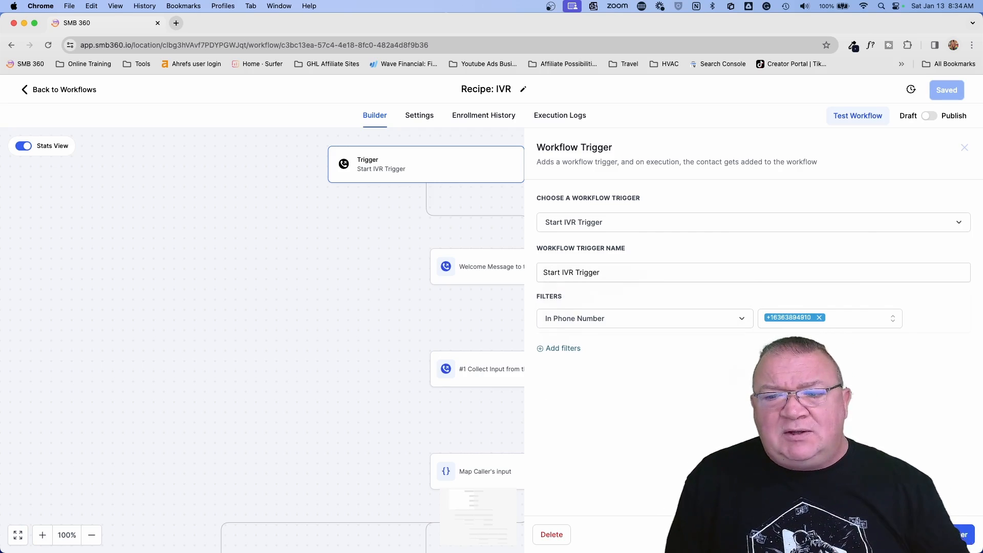
{"action": "left_click", "coordinate": [948, 534]}
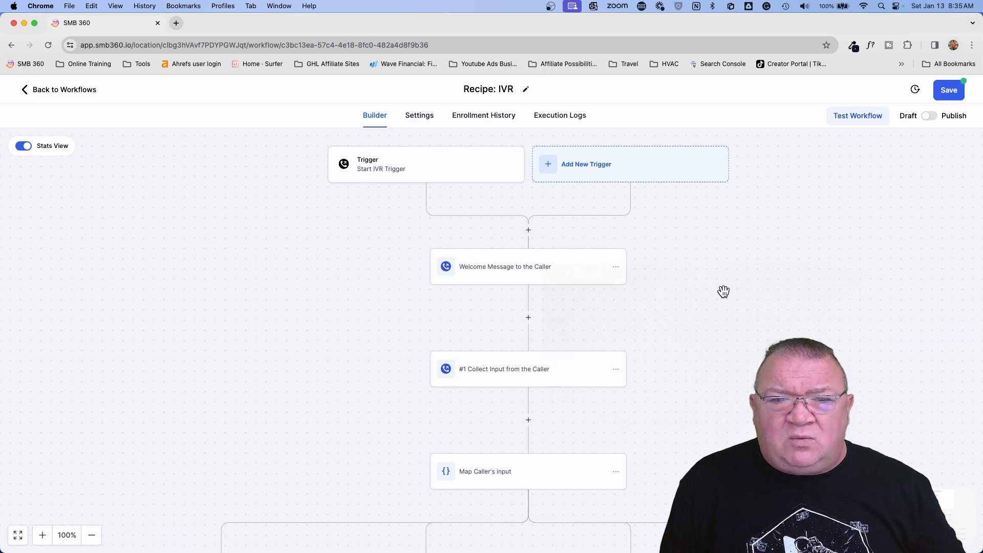
Look over the IVR workflow's structure, from the welcome message through the caller input mapping and its Press 1, 2 and 3 branches.
{"action": "scroll", "coordinate": [724, 292], "scroll_direction": "down", "scroll_amount": 15}
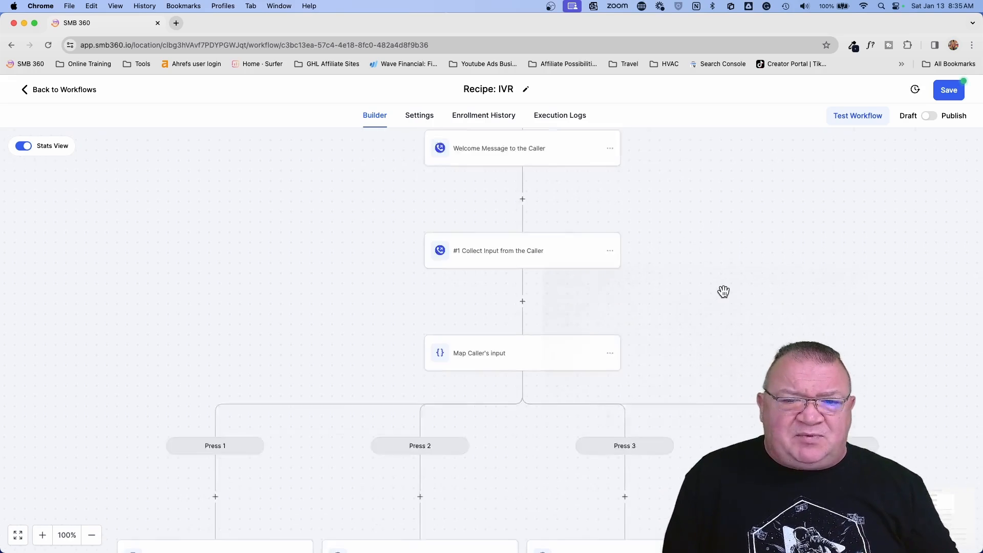
{"action": "scroll", "coordinate": [724, 296], "scroll_direction": "down", "scroll_amount": 5}
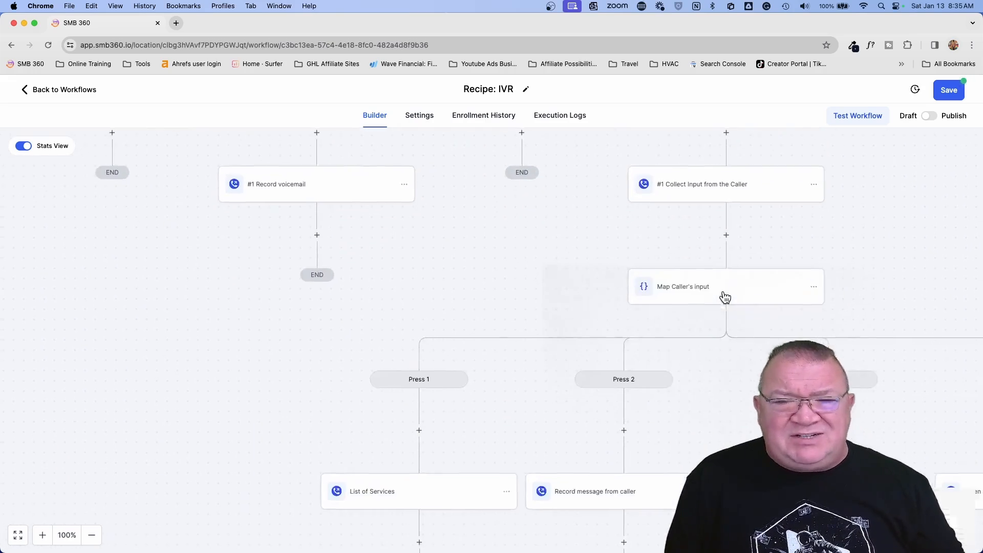
{"action": "scroll", "coordinate": [724, 296], "scroll_direction": "left", "scroll_amount": 6}
{"action": "scroll", "coordinate": [724, 292], "scroll_direction": "right", "scroll_amount": 15}
{"action": "scroll", "coordinate": [723, 291], "scroll_direction": "up", "scroll_amount": 10}
{"action": "scroll", "coordinate": [723, 291], "scroll_direction": "right", "scroll_amount": 1}
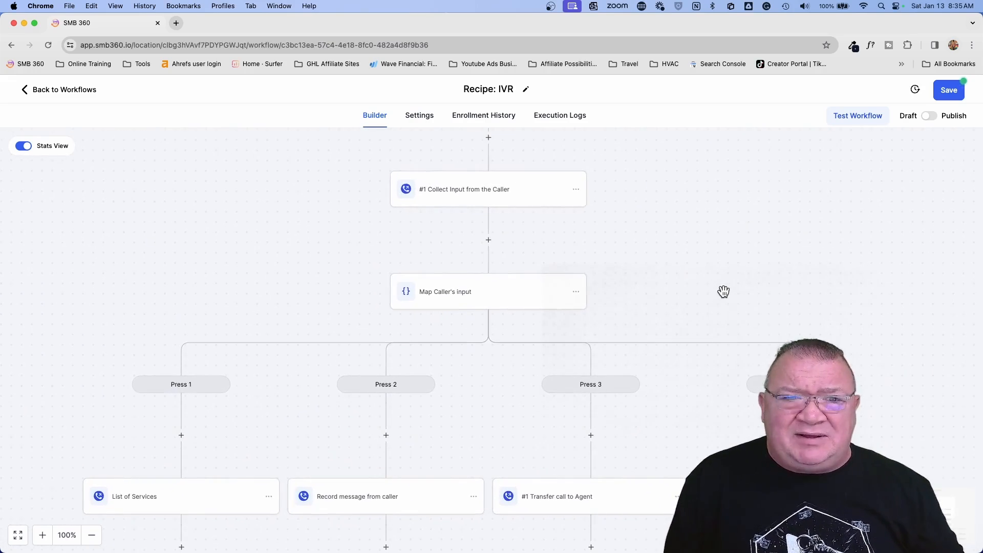
{"action": "scroll", "coordinate": [724, 291], "scroll_direction": "up", "scroll_amount": 1}
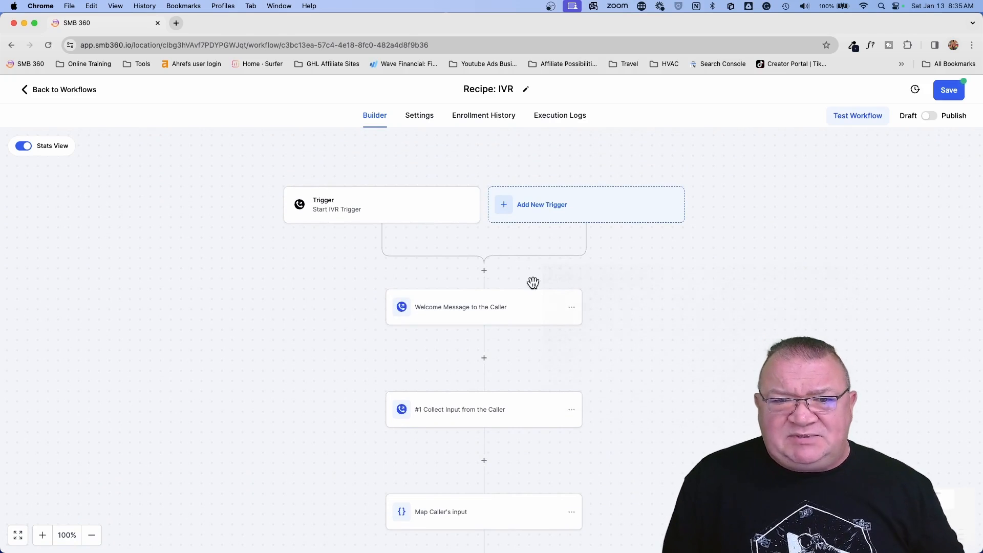
Browse the actions available before the welcome message, down to the IVR group, and close the list without adding one.
{"action": "left_click", "coordinate": [484, 271]}
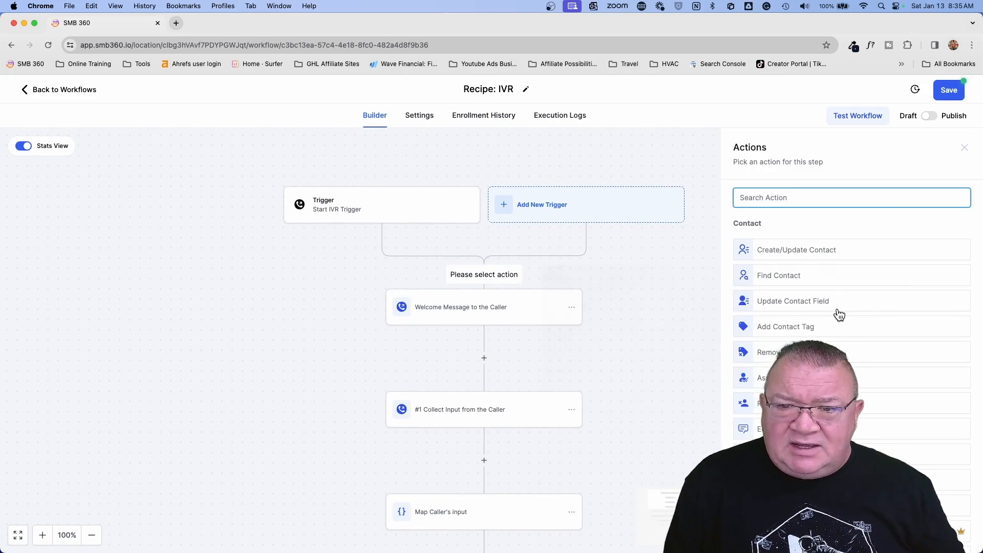
{"action": "scroll", "coordinate": [839, 314], "scroll_direction": "down", "scroll_amount": 1}
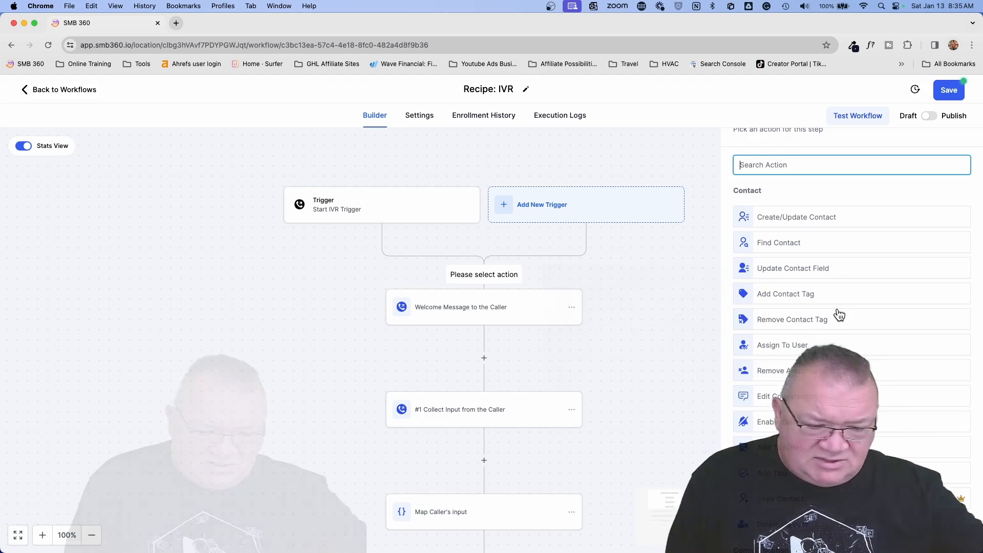
{"action": "scroll", "coordinate": [850, 333], "scroll_direction": "down", "scroll_amount": 20}
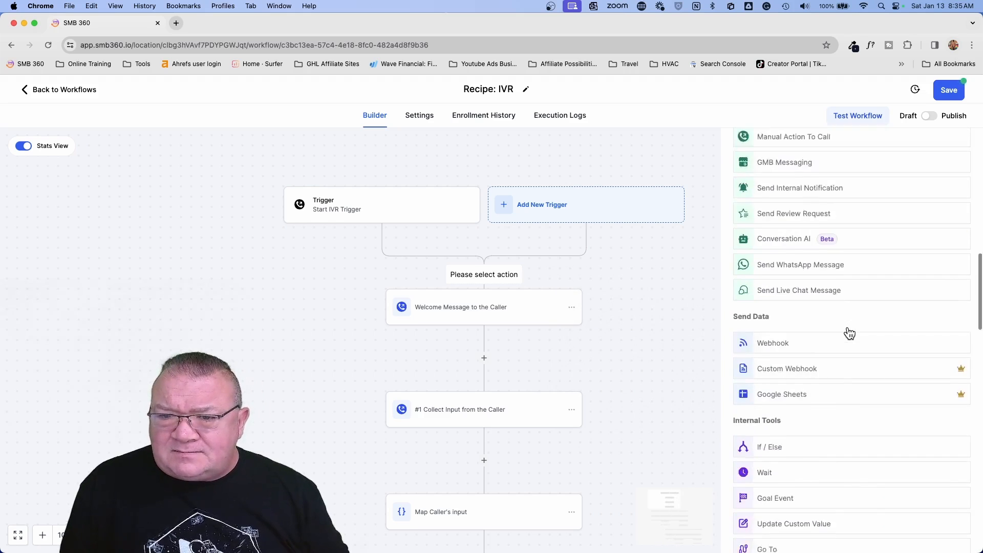
{"action": "scroll", "coordinate": [850, 333], "scroll_direction": "down", "scroll_amount": 15}
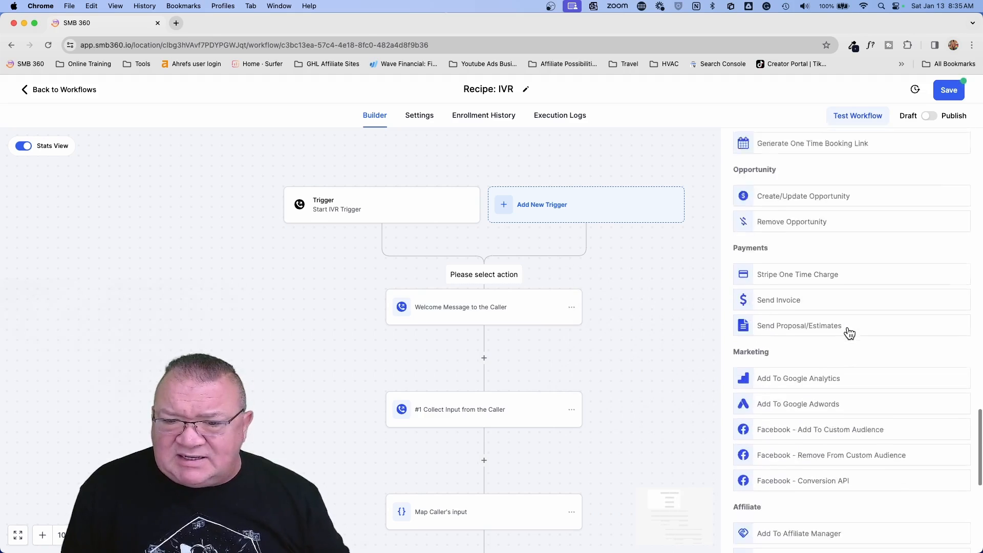
{"action": "scroll", "coordinate": [850, 331], "scroll_direction": "down", "scroll_amount": 1}
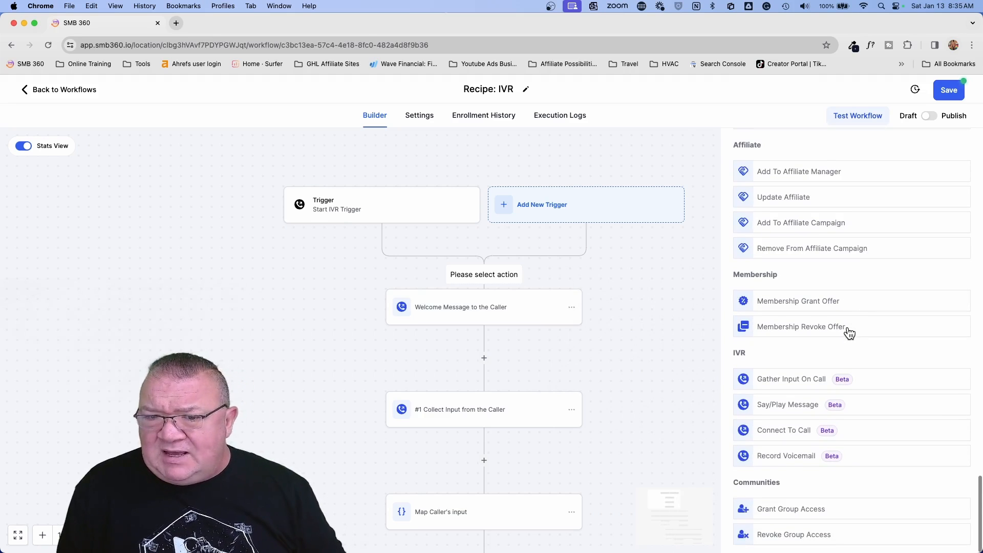
{"action": "scroll", "coordinate": [829, 366], "scroll_direction": "up", "scroll_amount": 5}
{"action": "scroll", "coordinate": [829, 367], "scroll_direction": "down", "scroll_amount": 5}
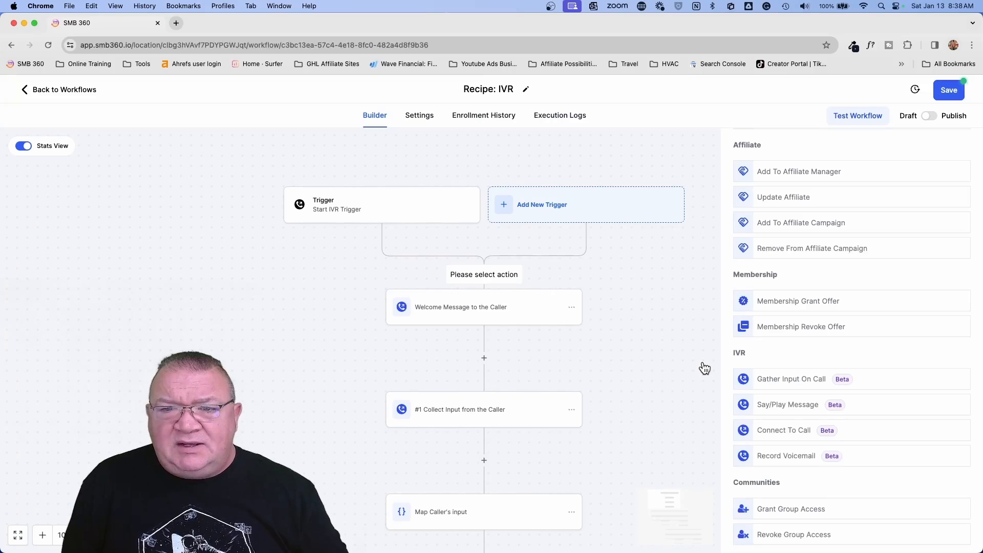
{"action": "left_click", "coordinate": [674, 243]}
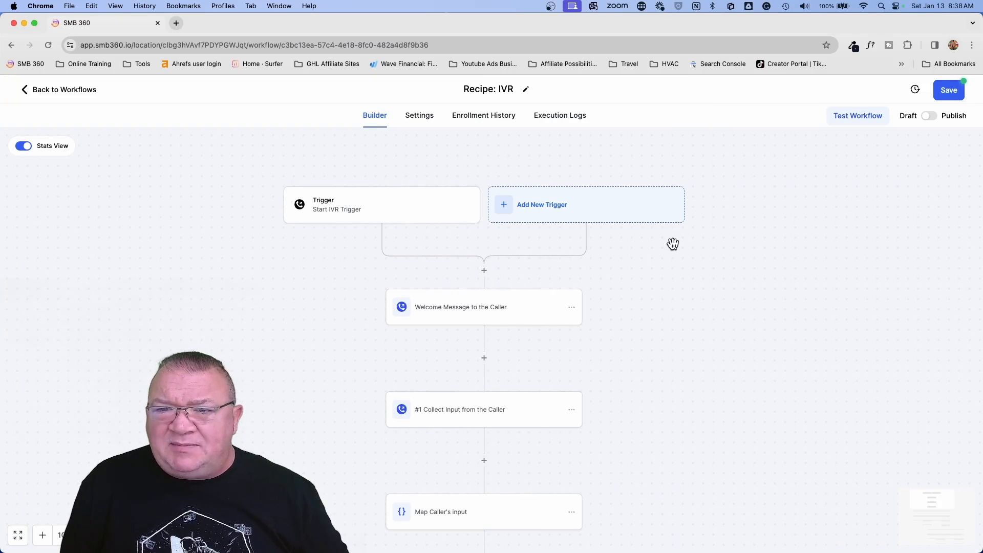
Reopen the Start IVR Trigger and check which phone number is selected in its In Phone Number filter.
{"action": "left_click", "coordinate": [343, 206]}
{"action": "left_click", "coordinate": [893, 323]}
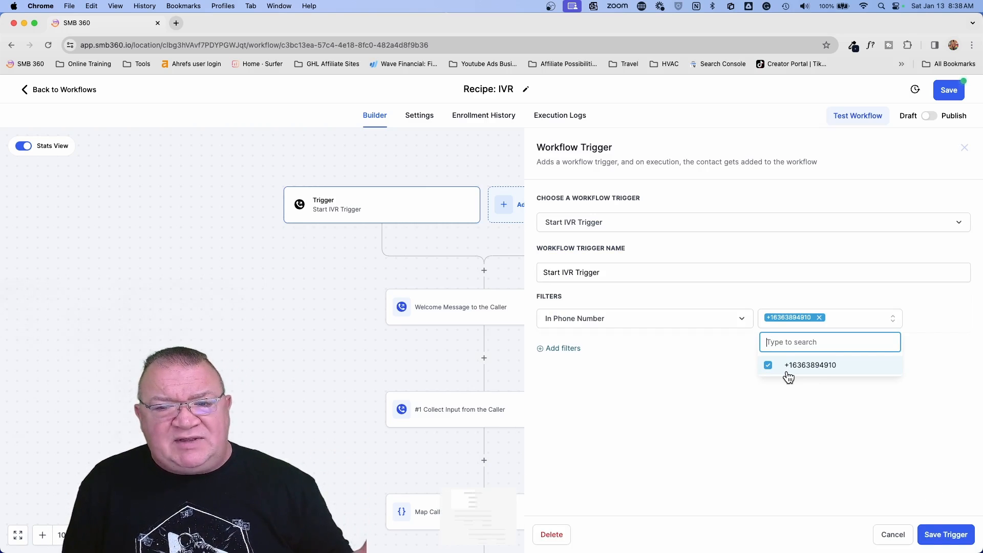
{"action": "left_click", "coordinate": [833, 411]}
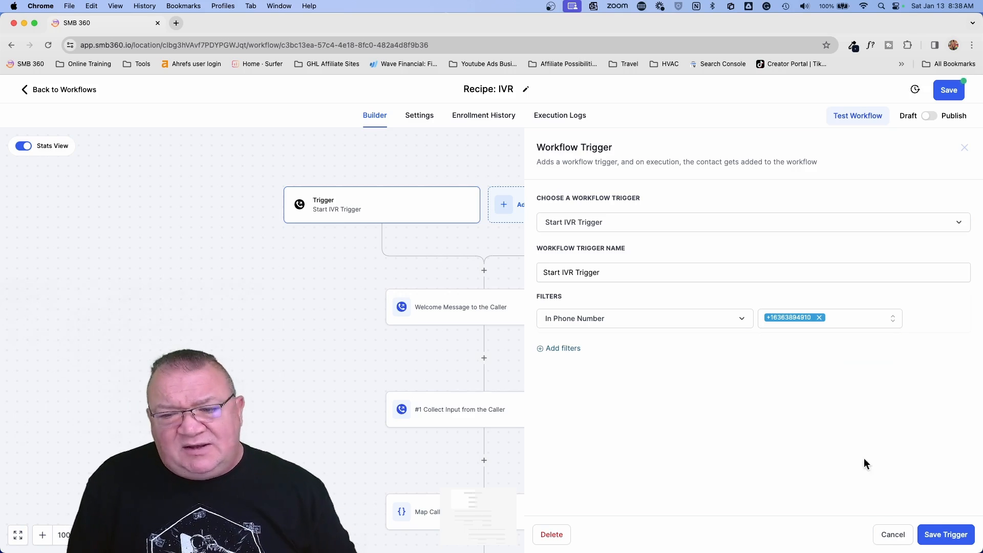
Open the Welcome Message to the Caller action, try the Play a message option with its file upload, and return it to Say a message.
{"action": "left_click", "coordinate": [891, 535]}
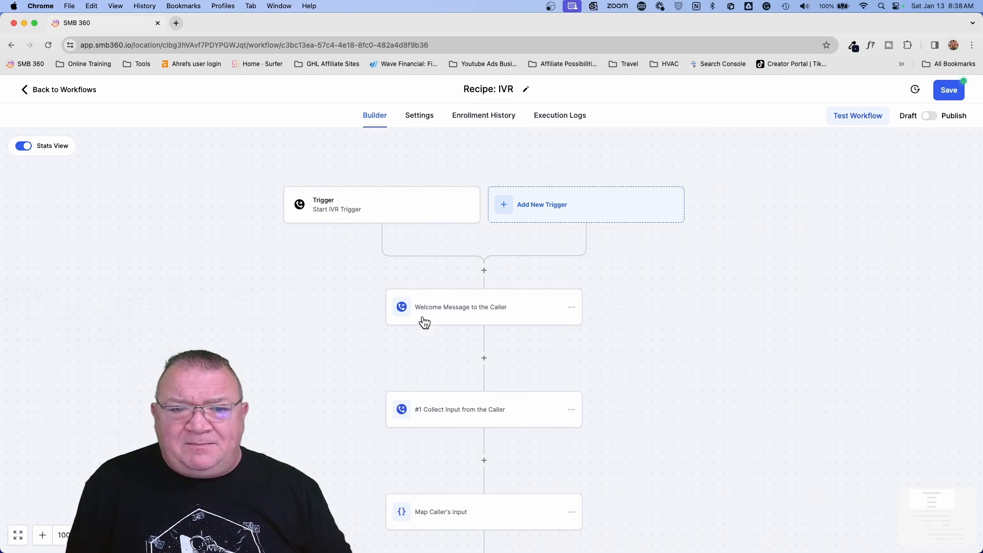
{"action": "left_click", "coordinate": [478, 310]}
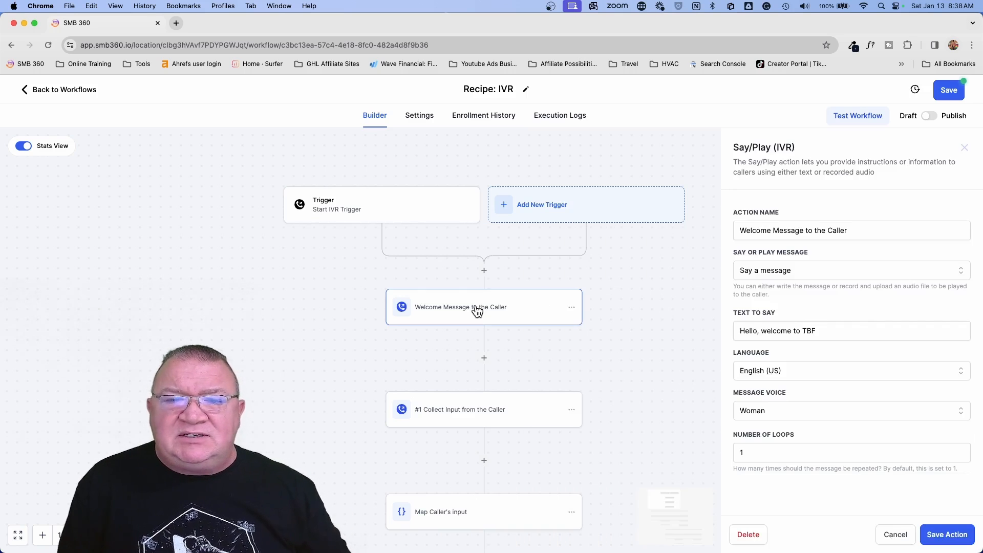
{"action": "left_click", "coordinate": [780, 273]}
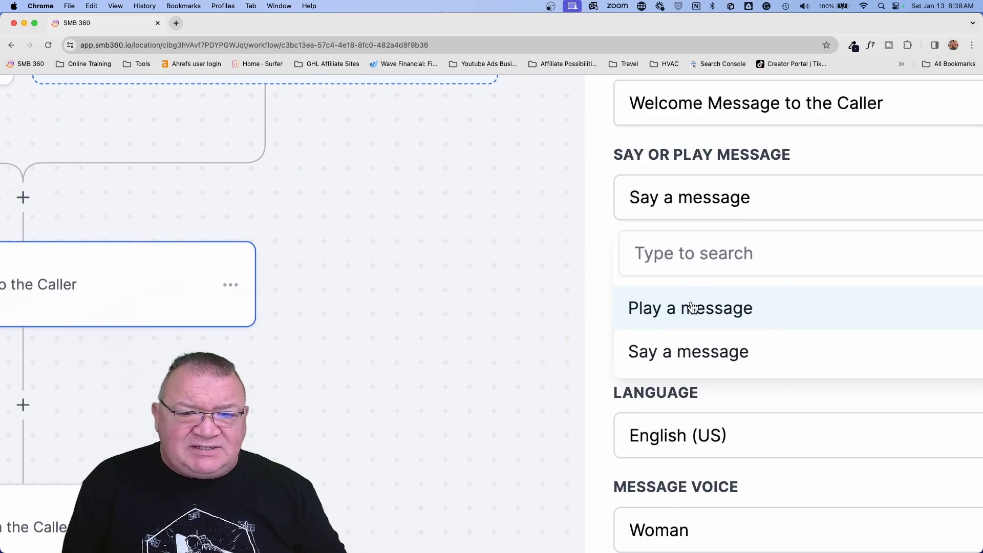
{"action": "left_click", "coordinate": [705, 310]}
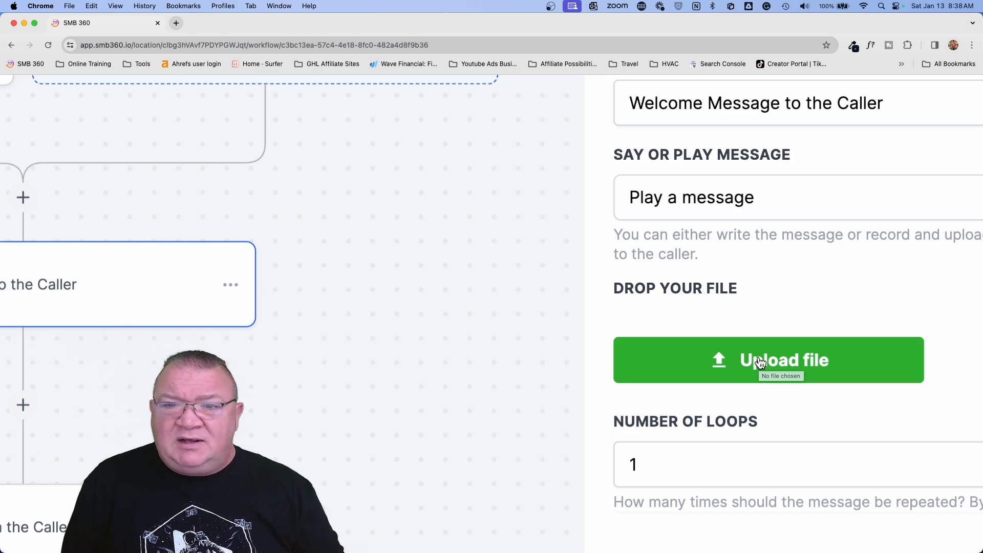
{"action": "scroll", "coordinate": [760, 363], "scroll_direction": "down", "scroll_amount": 5}
{"action": "scroll", "coordinate": [761, 363], "scroll_direction": "down", "scroll_amount": 3}
{"action": "left_click", "coordinate": [755, 279]}
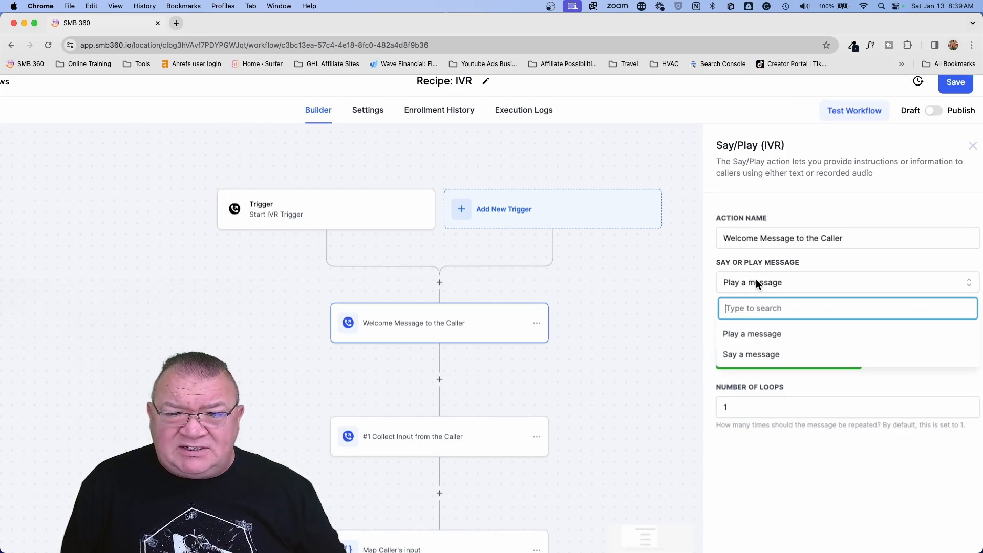
{"action": "left_click", "coordinate": [751, 352]}
Review the welcome message's spoken text, voice choices and number of loops, and close the action without saving.
{"action": "left_click_drag", "start_coordinate": [721, 350], "coordinate": [821, 352]}
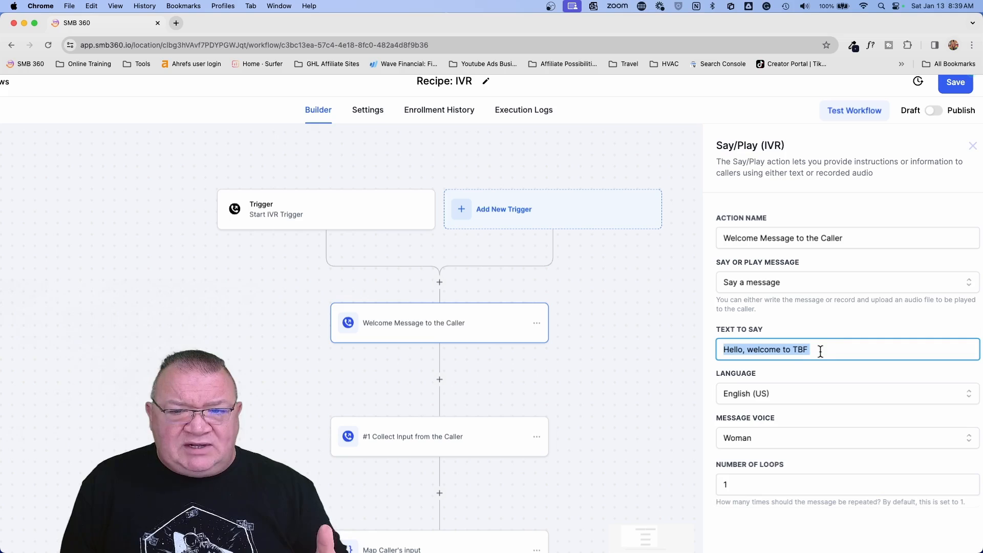
{"action": "left_click", "coordinate": [742, 439]}
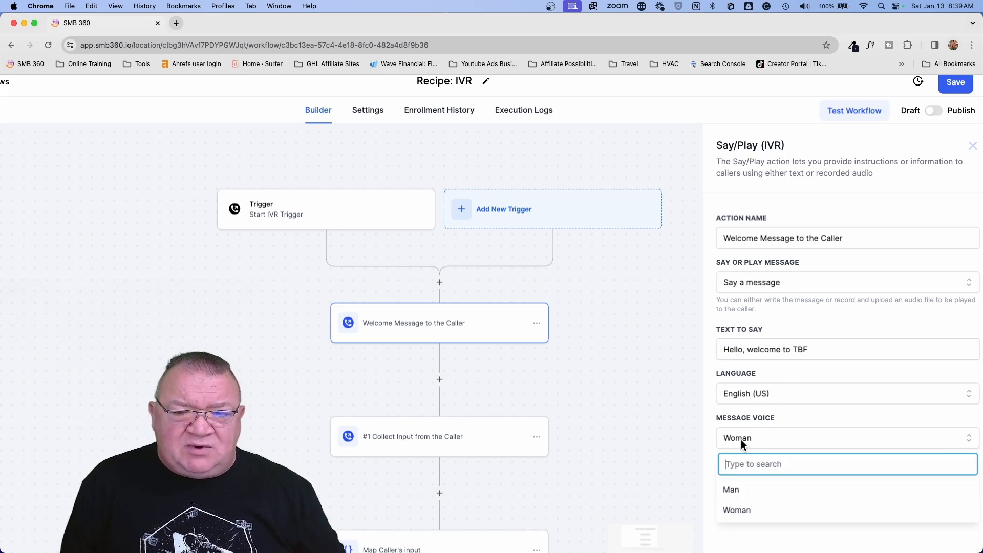
{"action": "left_click", "coordinate": [804, 419]}
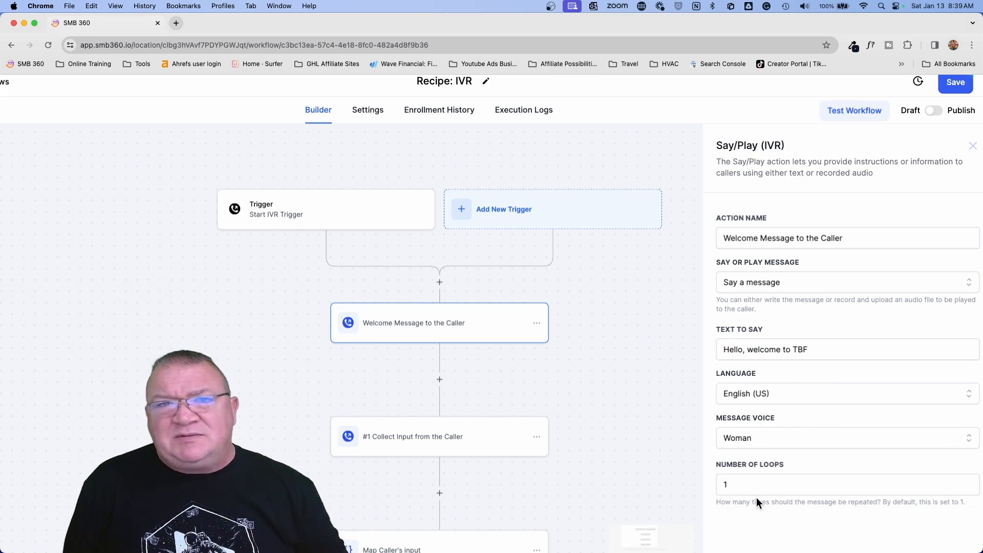
{"action": "scroll", "coordinate": [756, 500], "scroll_direction": "down", "scroll_amount": 2}
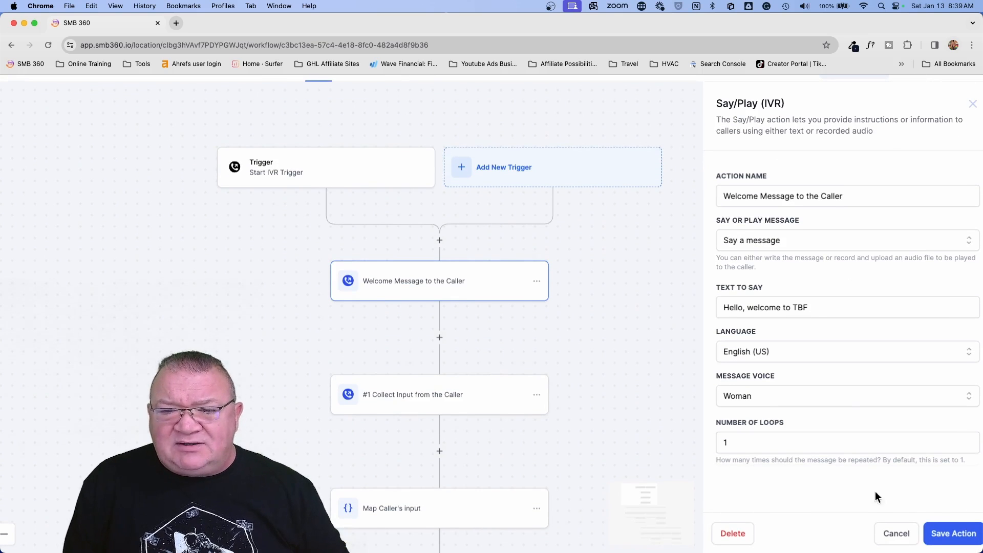
{"action": "left_click", "coordinate": [896, 534]}
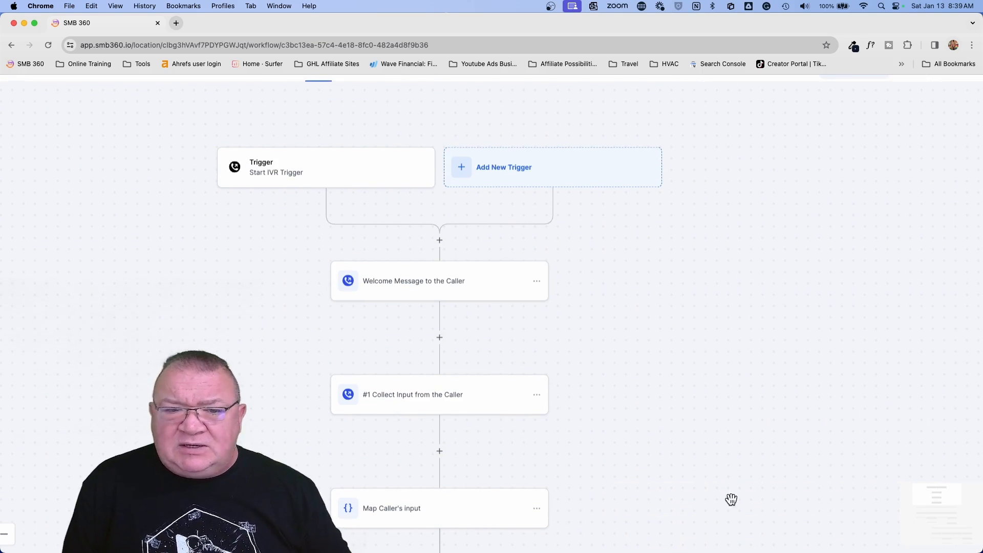
Open the Collect Input from the Caller action and read its action type and the text spoken to callers.
{"action": "left_click", "coordinate": [423, 397]}
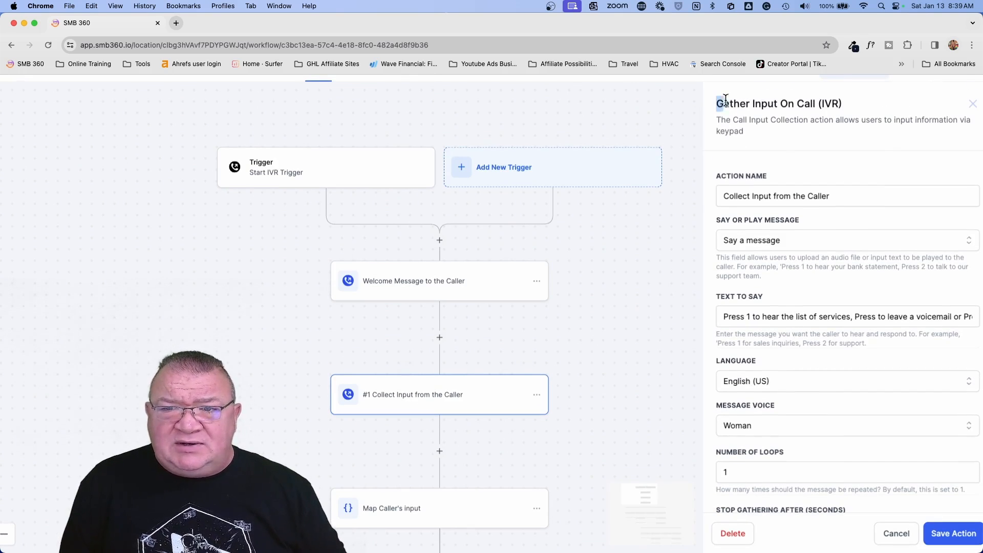
{"action": "left_click_drag", "start_coordinate": [717, 101], "coordinate": [830, 106]}
{"action": "left_click", "coordinate": [842, 185]}
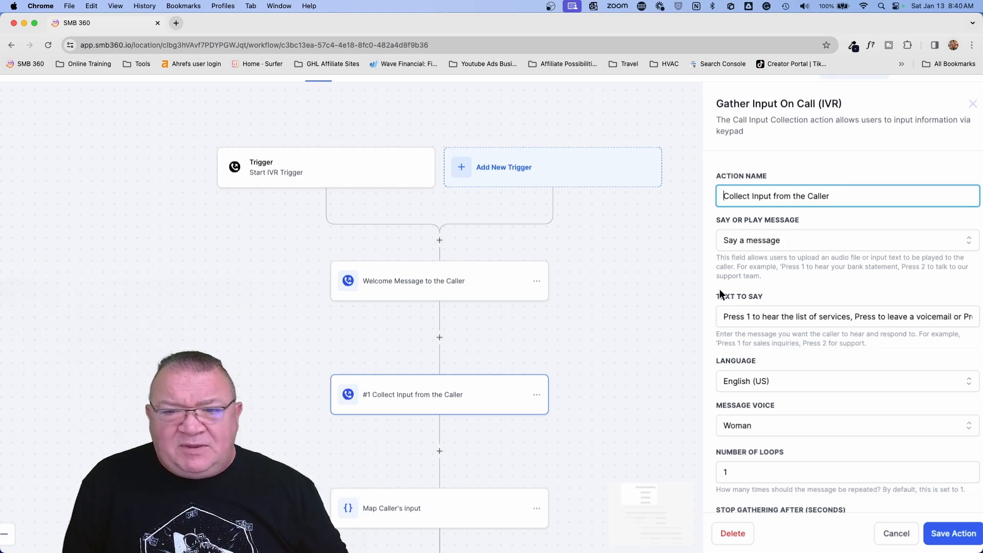
{"action": "left_click", "coordinate": [720, 316]}
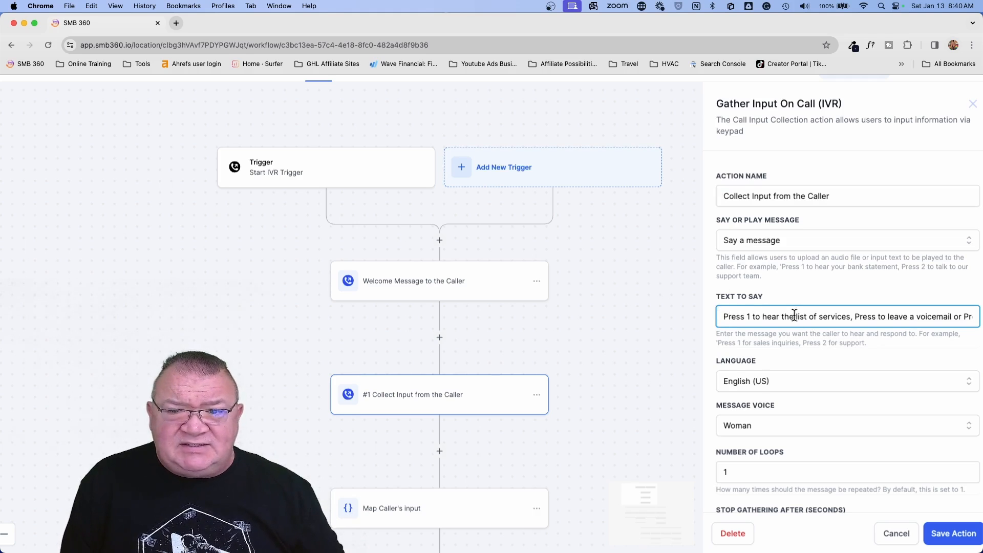
{"action": "triple_click", "coordinate": [721, 316]}
{"action": "left_click_drag", "start_coordinate": [942, 323], "coordinate": [955, 320]}
{"action": "left_click", "coordinate": [955, 320]}
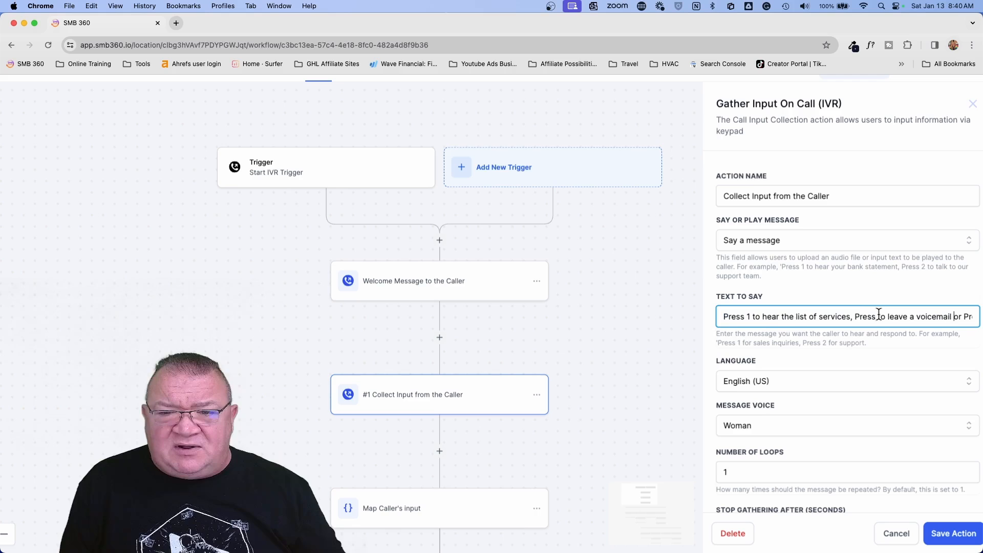
Insert the missing 2 in the caller menu text so the voicemail option reads "Press 2 to leave a voicemail".
{"action": "left_click_drag", "start_coordinate": [856, 317], "coordinate": [975, 319]}
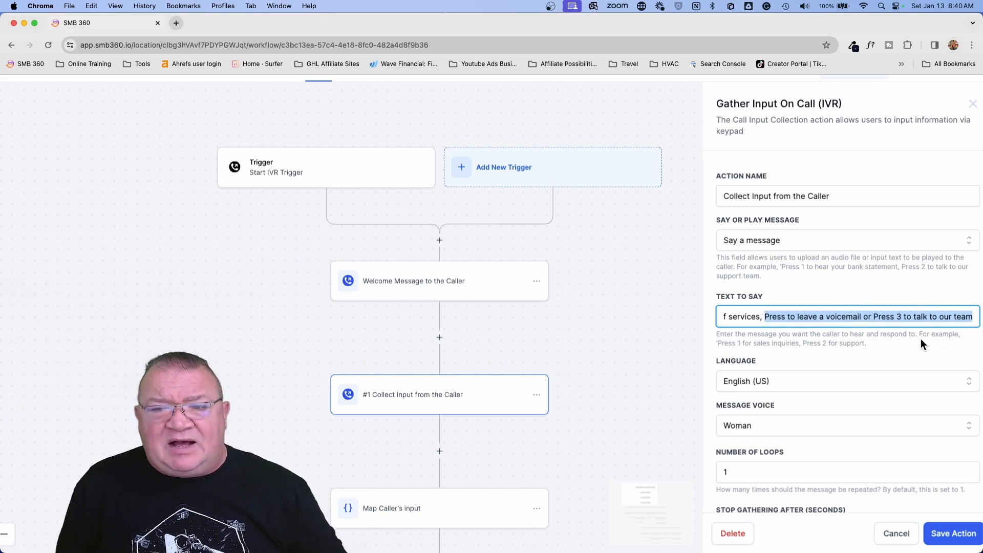
{"action": "left_click", "coordinate": [789, 317]}
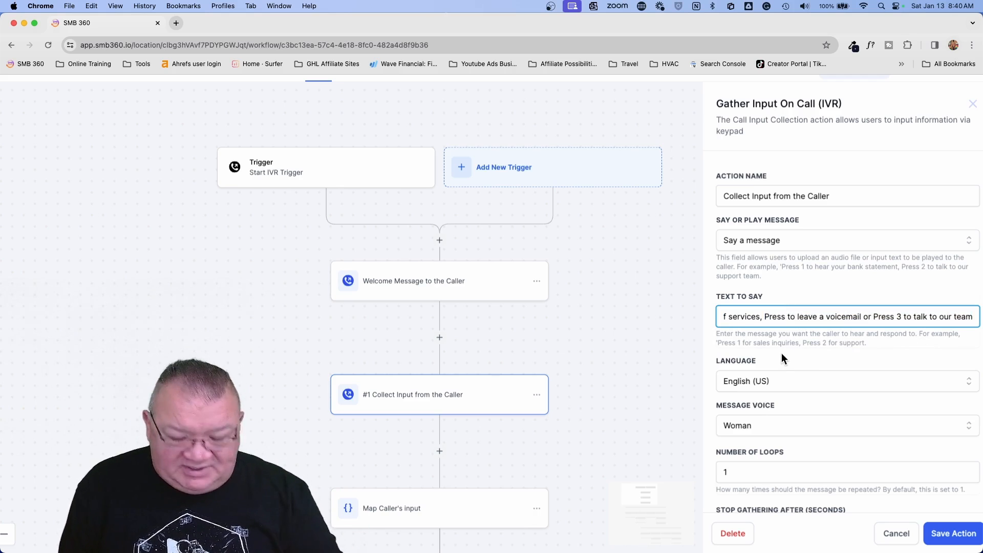
{"action": "type", "text": "2"}
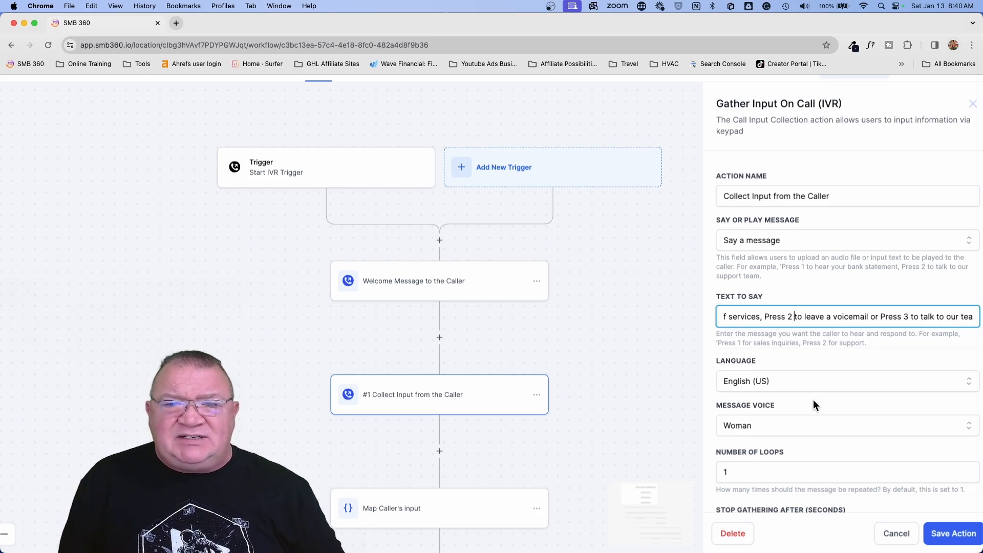
Switch the Collect Input action to Play a message and look over its file upload and loop settings.
{"action": "left_click", "coordinate": [754, 240]}
{"action": "left_click", "coordinate": [738, 293]}
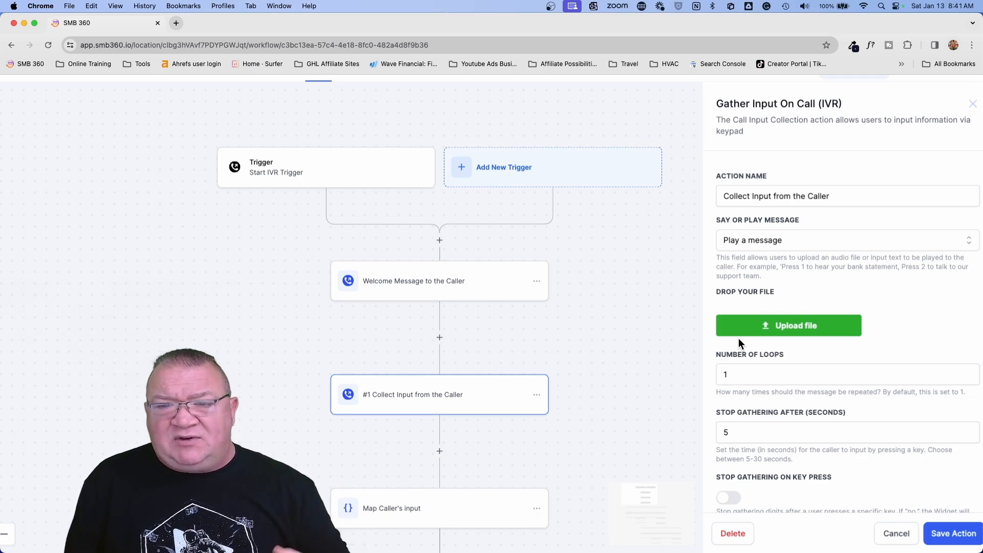
{"action": "scroll", "coordinate": [739, 340], "scroll_direction": "down", "scroll_amount": 3}
{"action": "scroll", "coordinate": [769, 274], "scroll_direction": "up", "scroll_amount": 3}
{"action": "scroll", "coordinate": [768, 274], "scroll_direction": "down", "scroll_amount": 3}
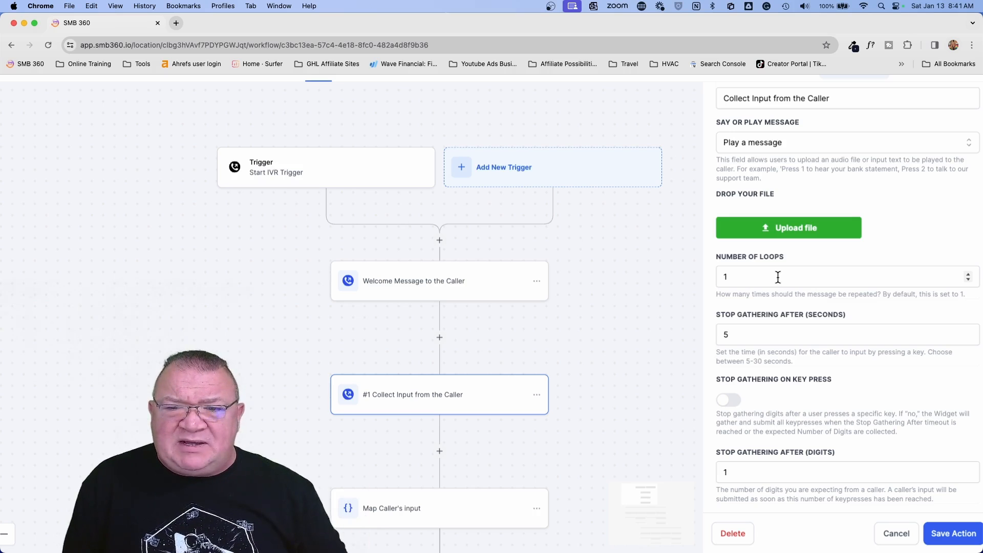
Examine the Collect Input action's stop-gathering settings for seconds, key press and digits, and close it without saving.
{"action": "left_click", "coordinate": [738, 336]}
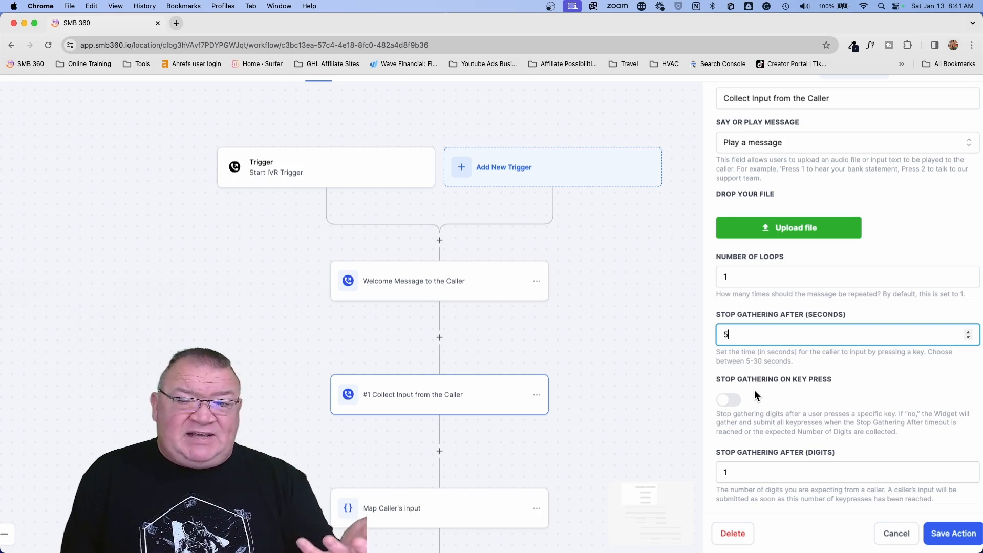
{"action": "scroll", "coordinate": [755, 389], "scroll_direction": "up", "scroll_amount": 5}
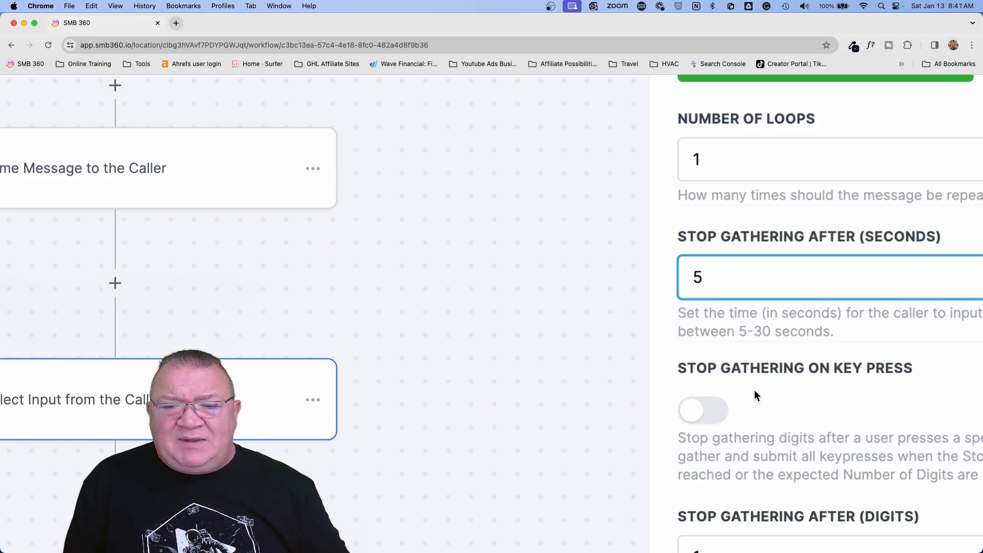
{"action": "scroll", "coordinate": [754, 389], "scroll_direction": "down", "scroll_amount": 3}
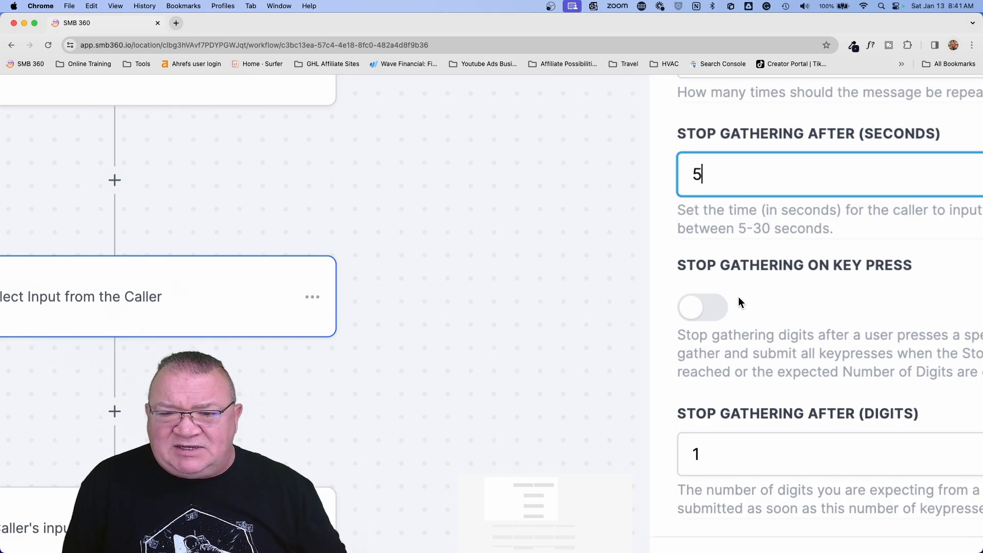
{"action": "scroll", "coordinate": [739, 299], "scroll_direction": "down", "scroll_amount": 2}
{"action": "scroll", "coordinate": [739, 300], "scroll_direction": "down", "scroll_amount": 5}
{"action": "left_click", "coordinate": [900, 541]}
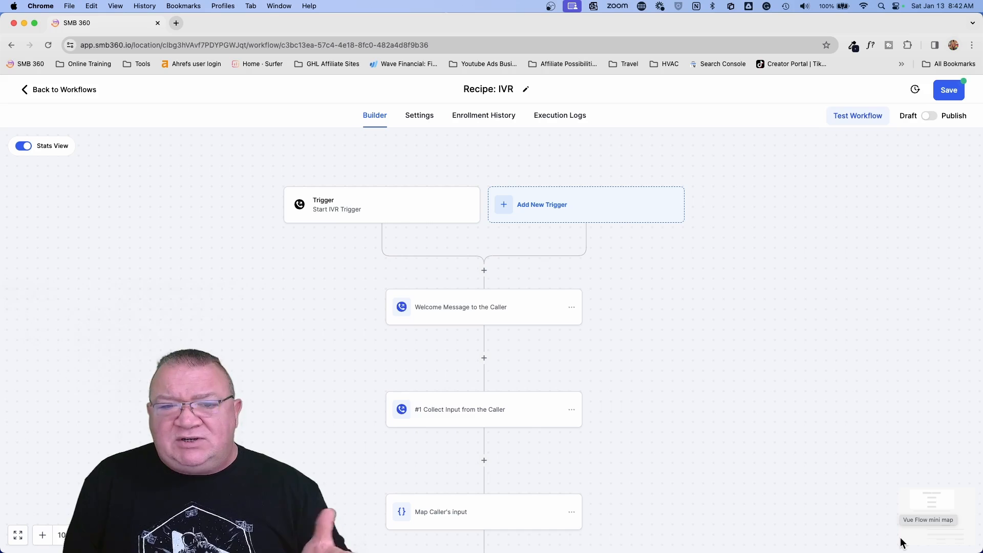
Compare the action types of the Welcome Message and Collect Input steps, and close them without changes.
{"action": "left_click", "coordinate": [495, 313]}
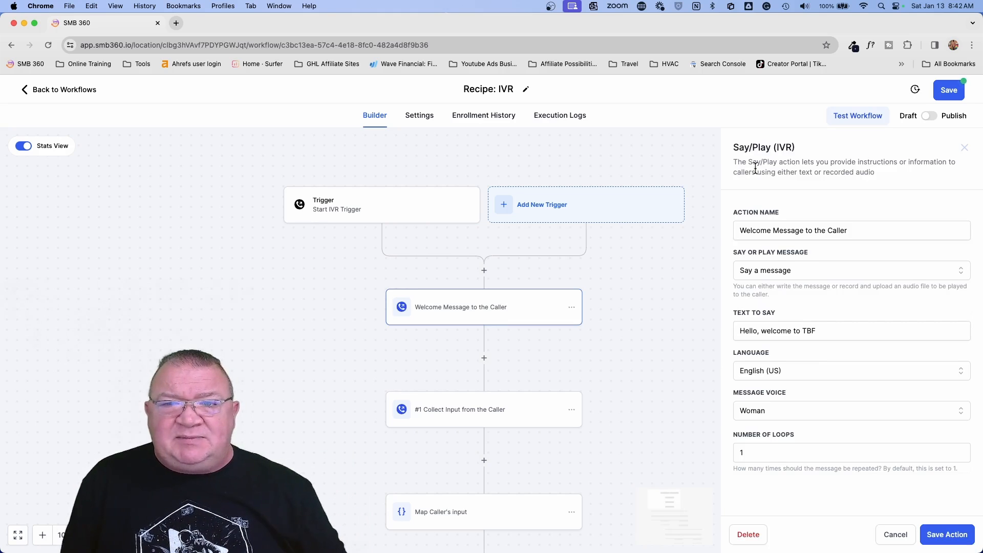
{"action": "scroll", "coordinate": [731, 145], "scroll_direction": "up", "scroll_amount": 5}
{"action": "left_click_drag", "start_coordinate": [736, 150], "coordinate": [846, 151]}
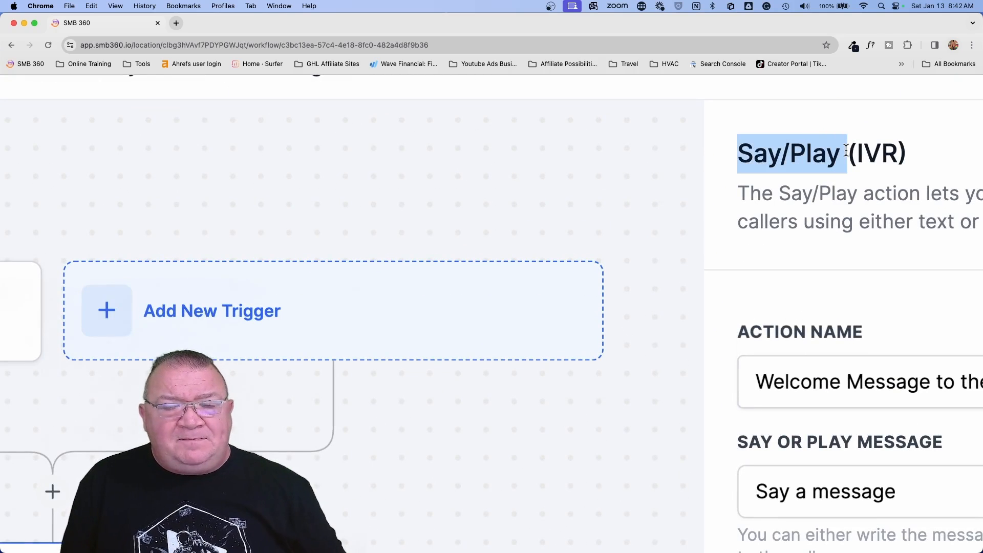
{"action": "scroll", "coordinate": [846, 151], "scroll_direction": "down", "scroll_amount": 5}
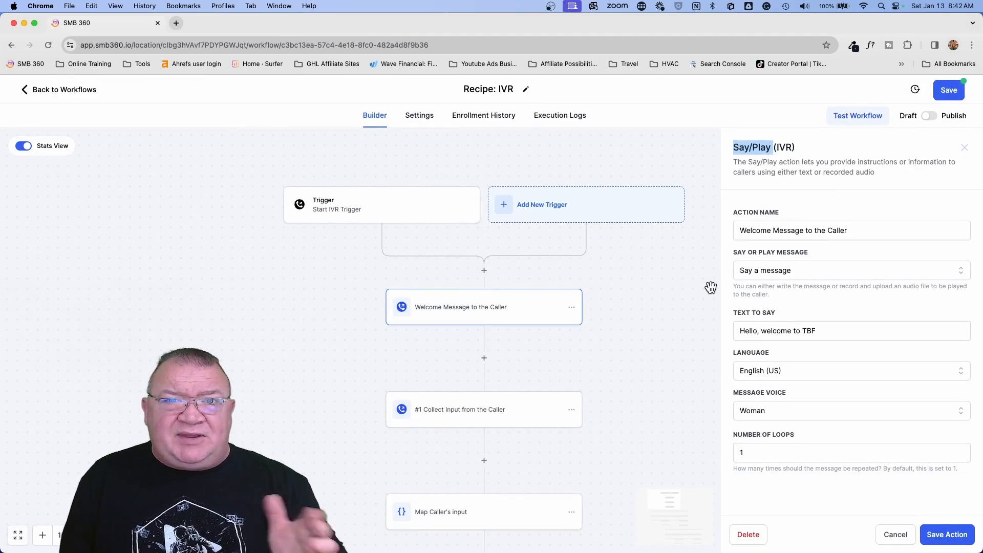
{"action": "left_click", "coordinate": [533, 410]}
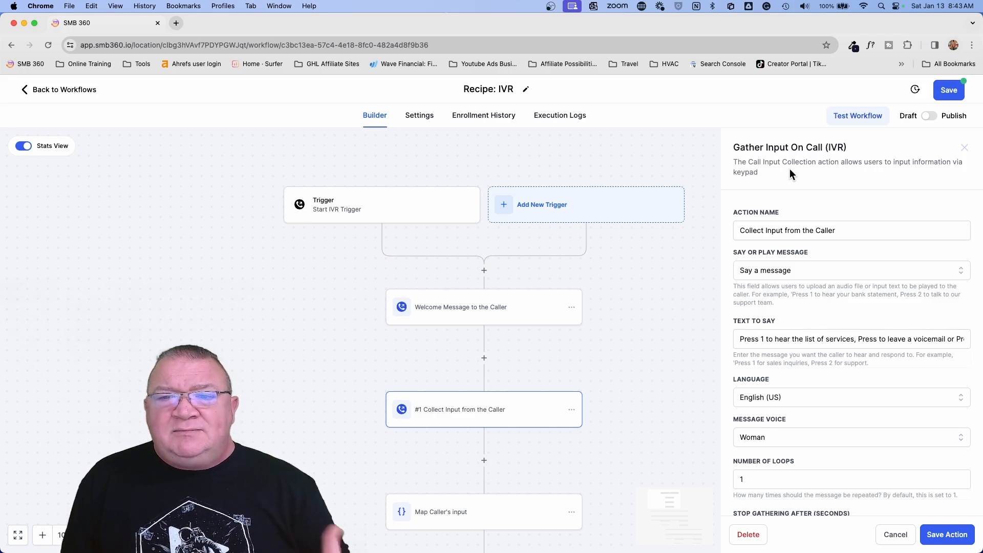
{"action": "left_click", "coordinate": [894, 535]}
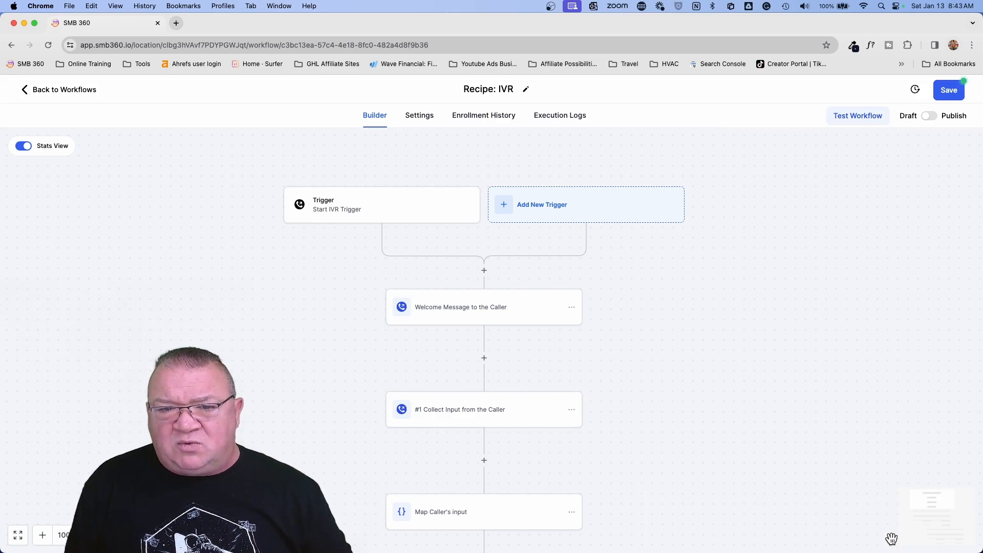
Delete the Welcome Message to the Caller action from the workflow and confirm the deletion.
{"action": "left_click", "coordinate": [550, 314]}
{"action": "left_click", "coordinate": [572, 308]}
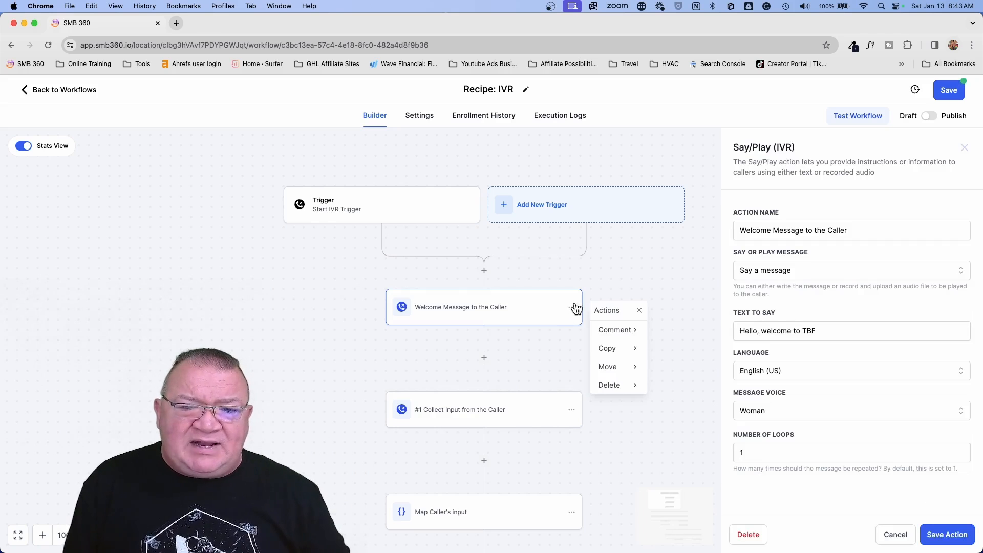
{"action": "mouse_move", "coordinate": [616, 387]}
{"action": "left_click", "coordinate": [672, 331]}
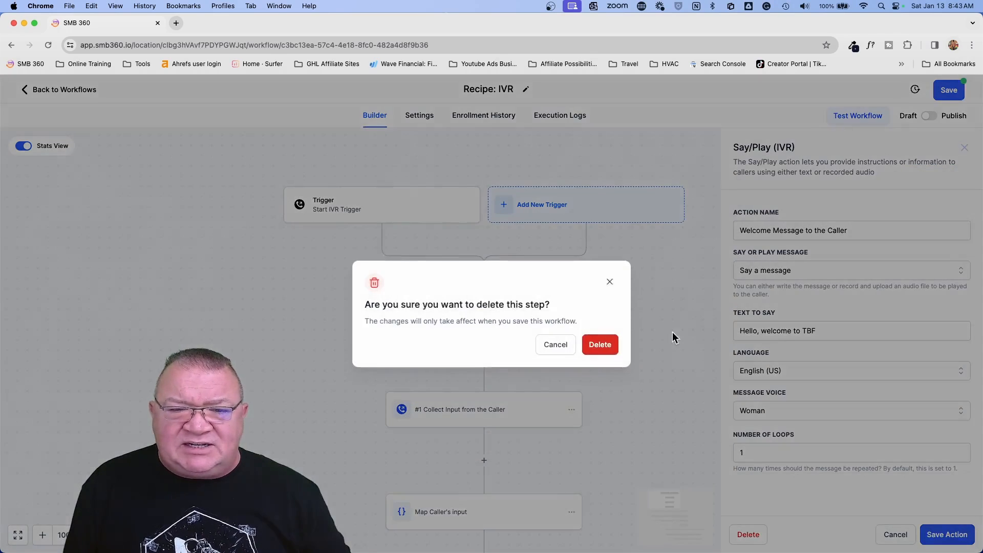
{"action": "left_click", "coordinate": [608, 345]}
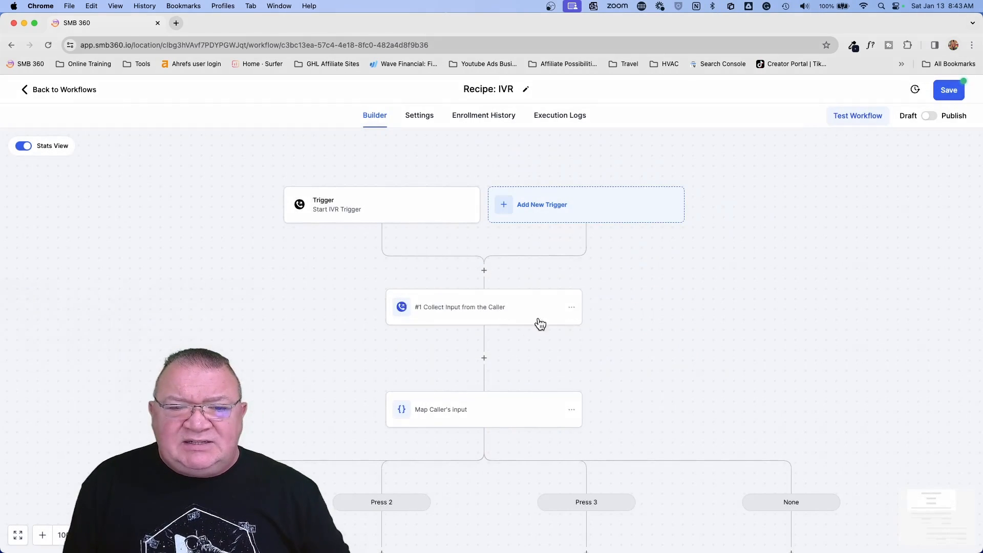
Try the Play a message option on the Collect Input action, which now directly follows the trigger, and cancel the change.
{"action": "left_click", "coordinate": [469, 312]}
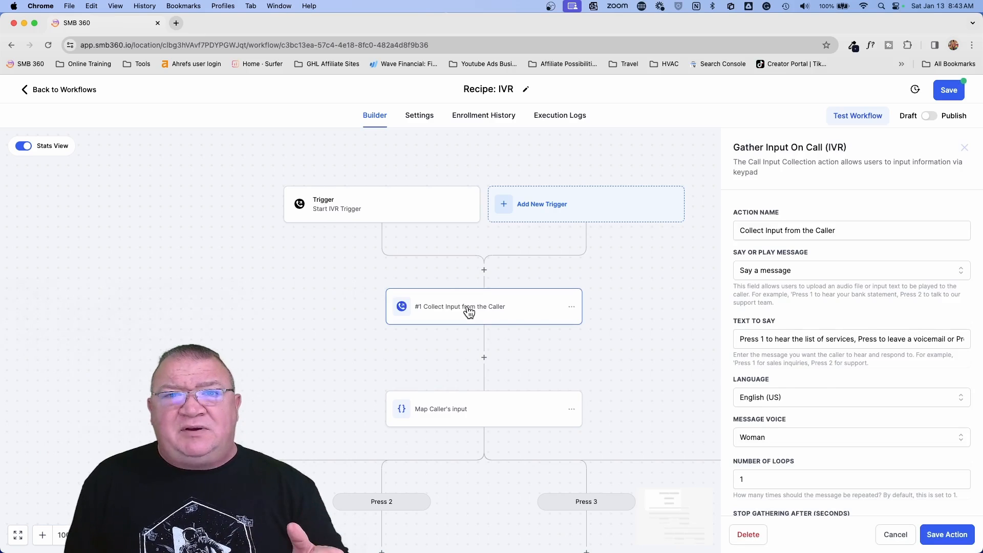
{"action": "left_click", "coordinate": [771, 276]}
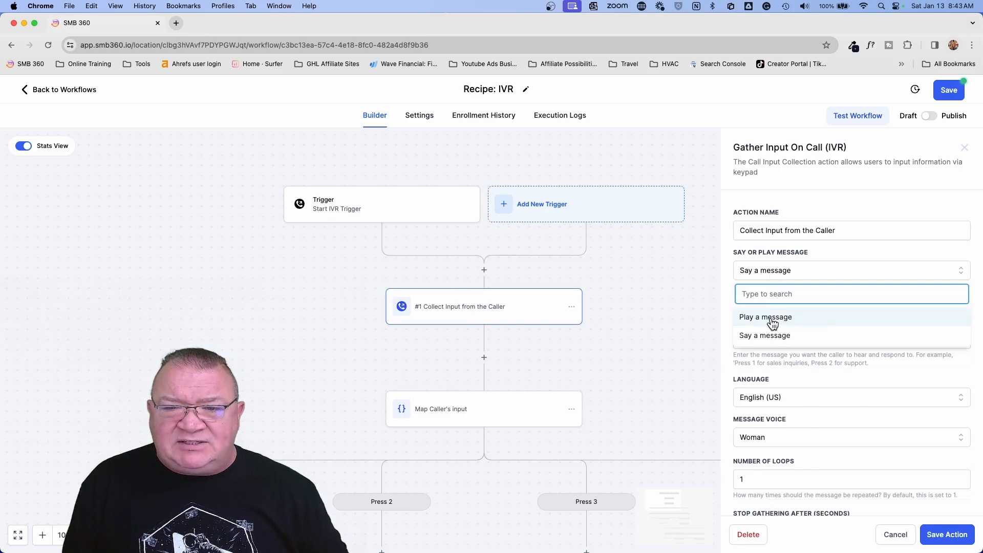
{"action": "left_click", "coordinate": [771, 318]}
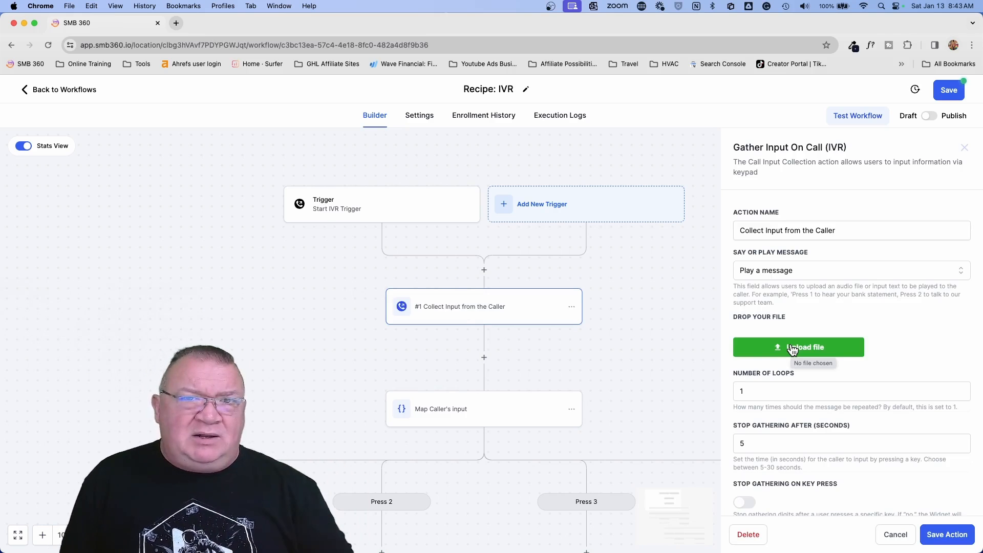
{"action": "left_click", "coordinate": [896, 534]}
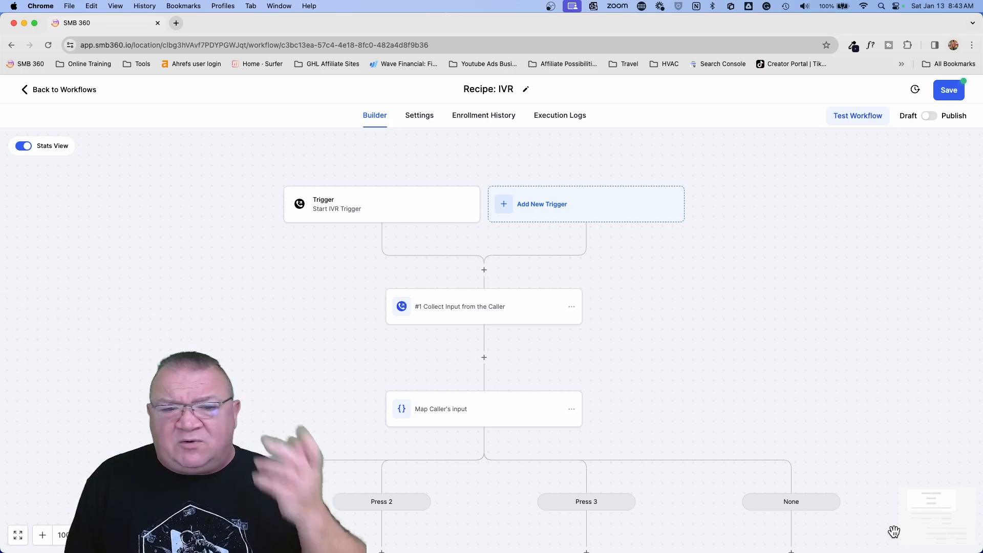
Compare the Collect Input from the Caller action with the branches of the Map Caller's input condition, without changing either.
{"action": "left_click", "coordinate": [457, 310]}
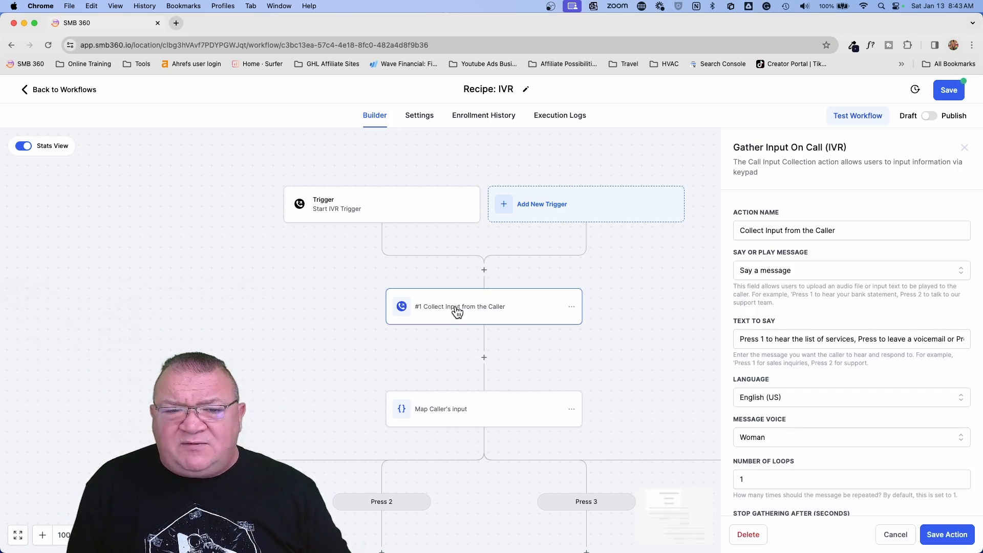
{"action": "left_click", "coordinate": [455, 411]}
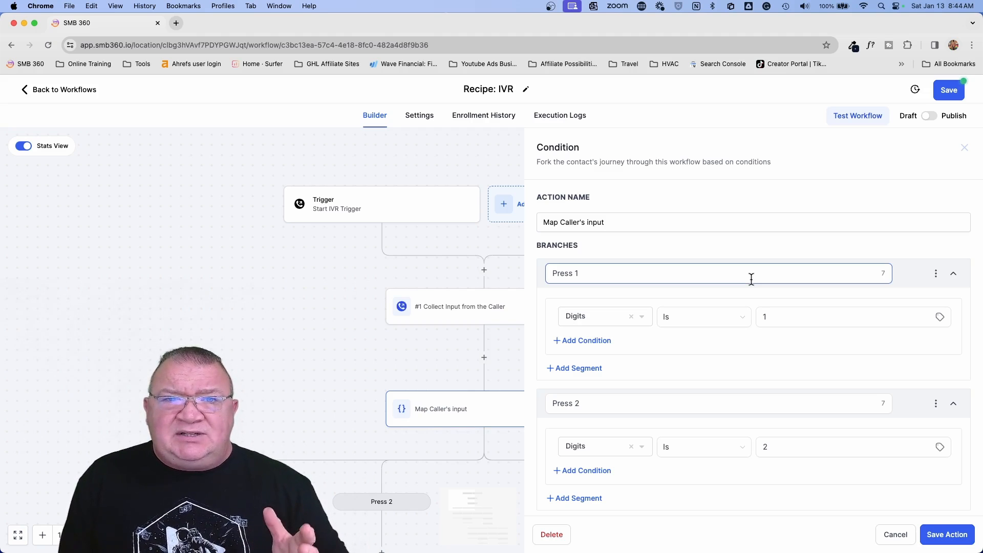
{"action": "left_click", "coordinate": [879, 534]}
{"action": "left_click", "coordinate": [483, 306]}
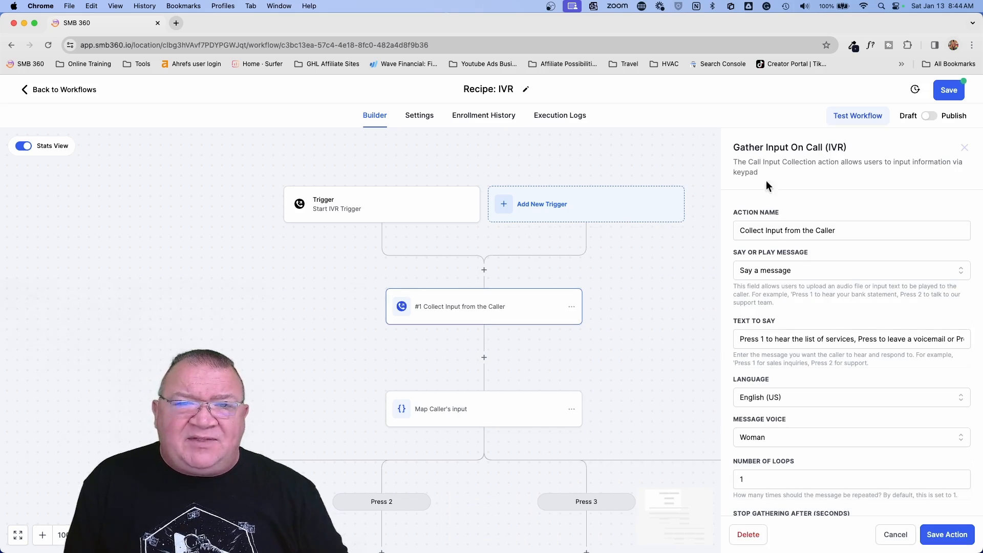
In the Map Caller's input condition, clear the Press 1 branch's field and reselect Digits from IVR Gather's #1 Collect Input action.
{"action": "left_click", "coordinate": [494, 416]}
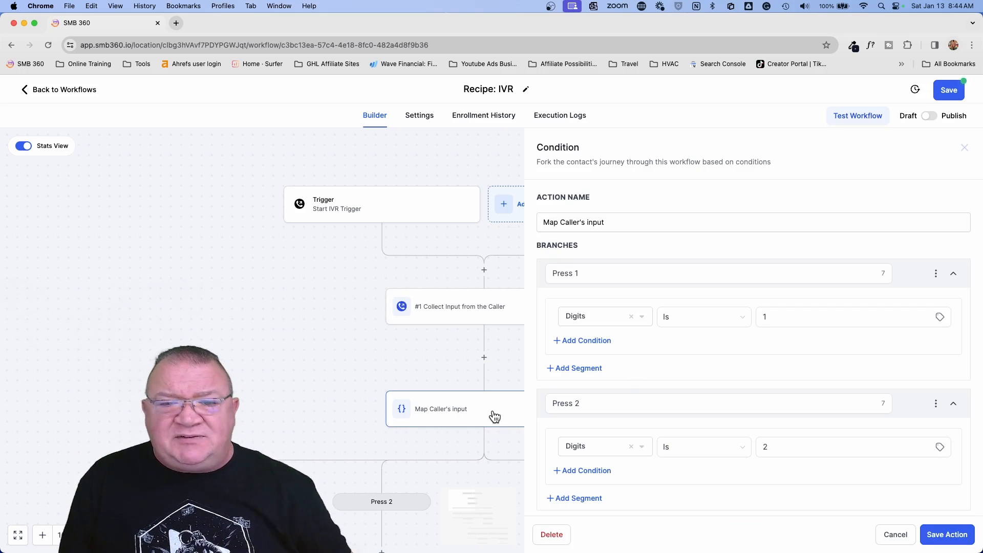
{"action": "left_click", "coordinate": [644, 318]}
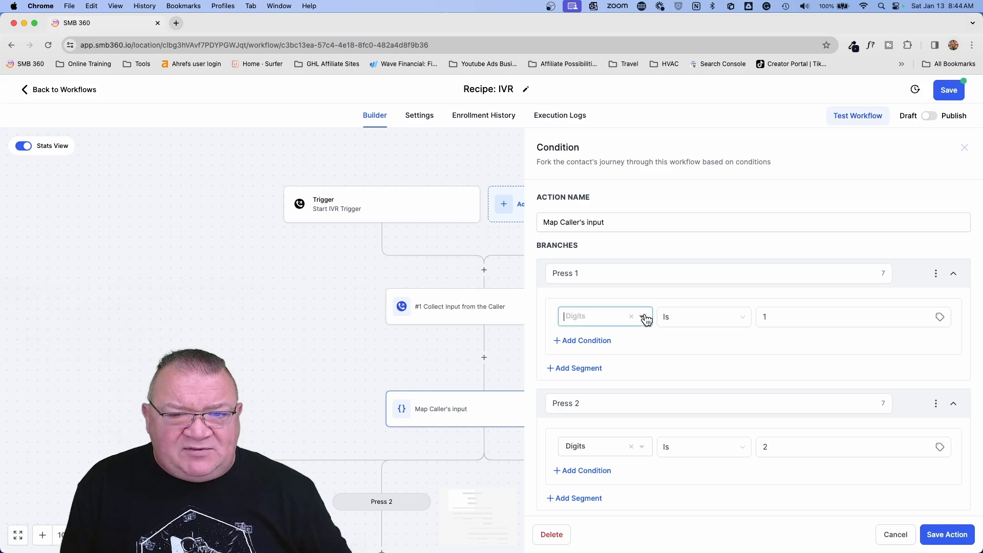
{"action": "left_click", "coordinate": [585, 339]}
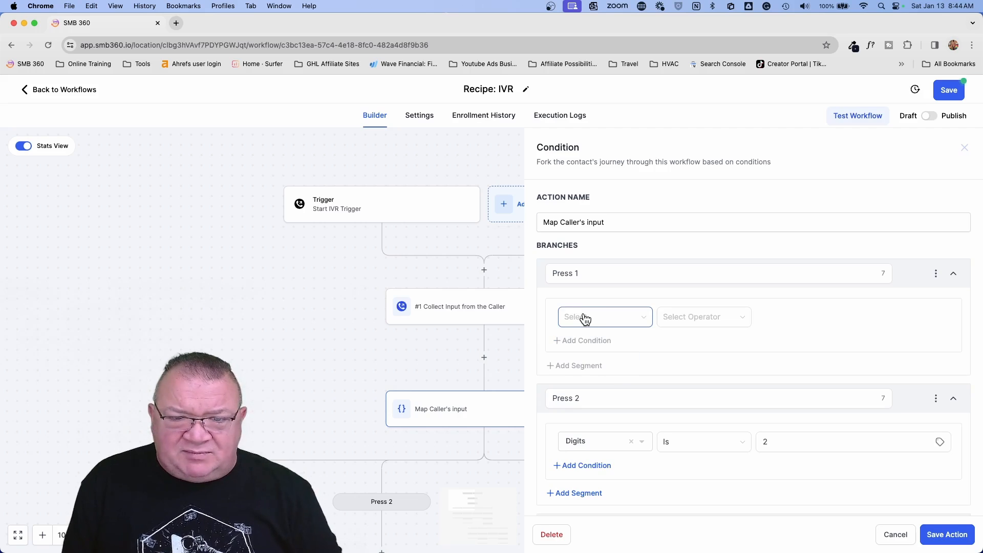
{"action": "left_click", "coordinate": [594, 321]}
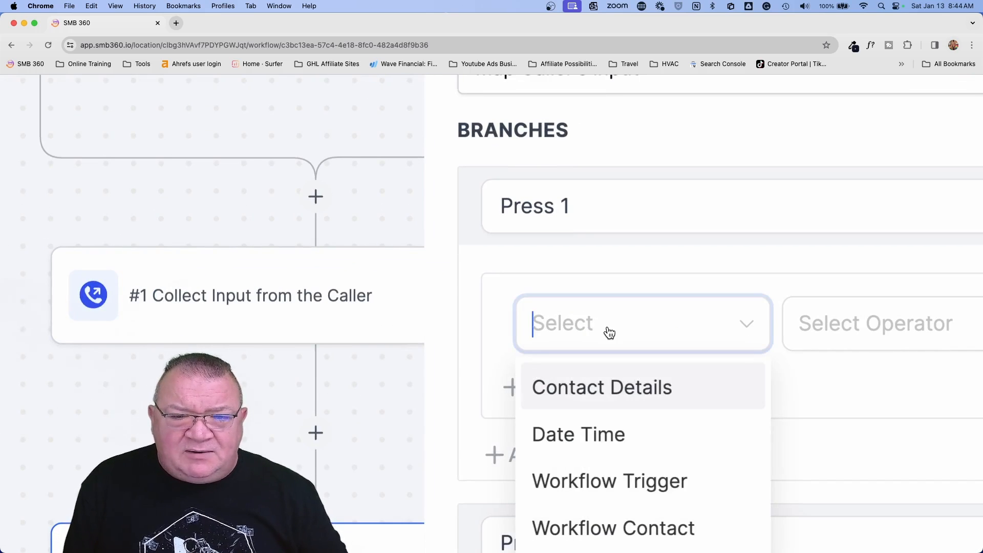
{"action": "scroll", "coordinate": [610, 333], "scroll_direction": "down", "scroll_amount": 3}
{"action": "scroll", "coordinate": [610, 333], "scroll_direction": "down", "scroll_amount": 4}
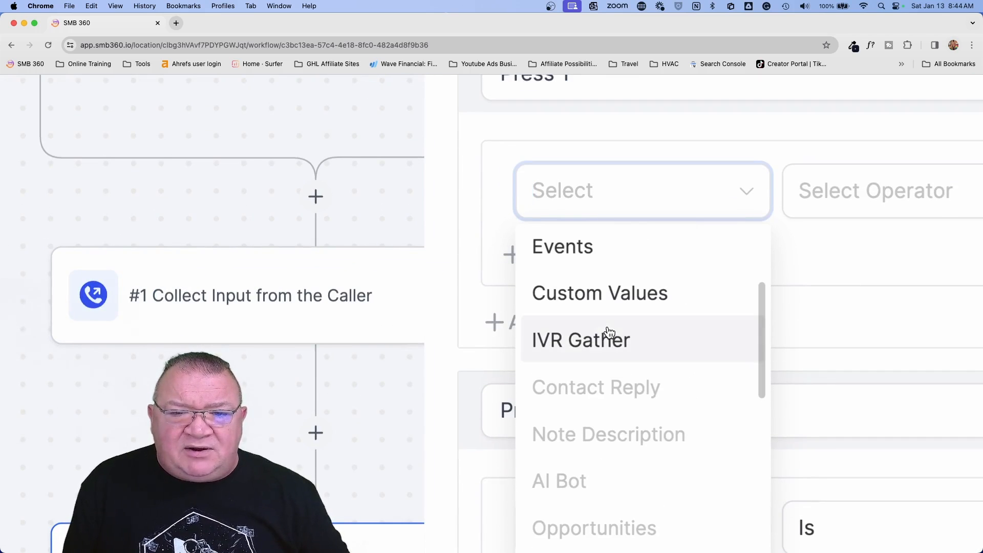
{"action": "left_click", "coordinate": [579, 348]}
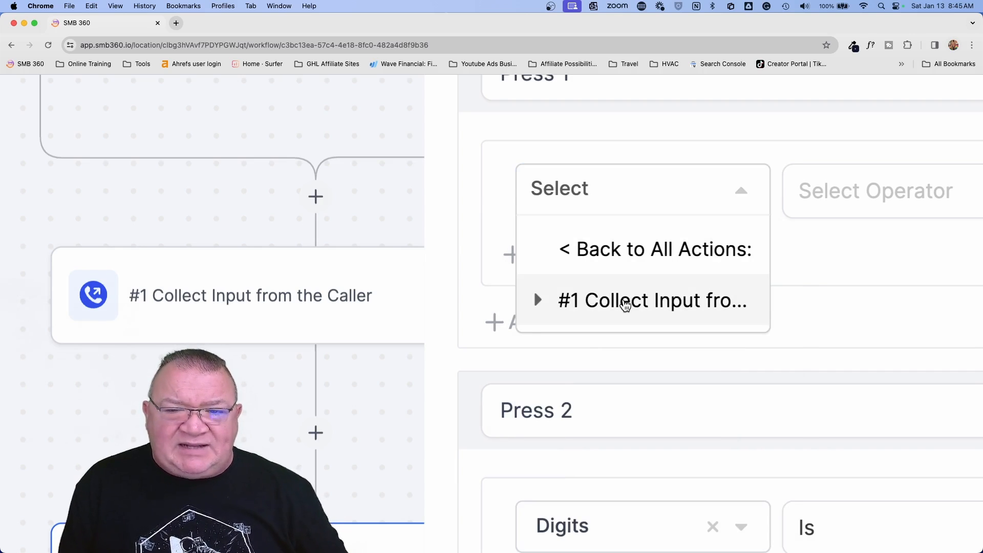
{"action": "left_click", "coordinate": [625, 302]}
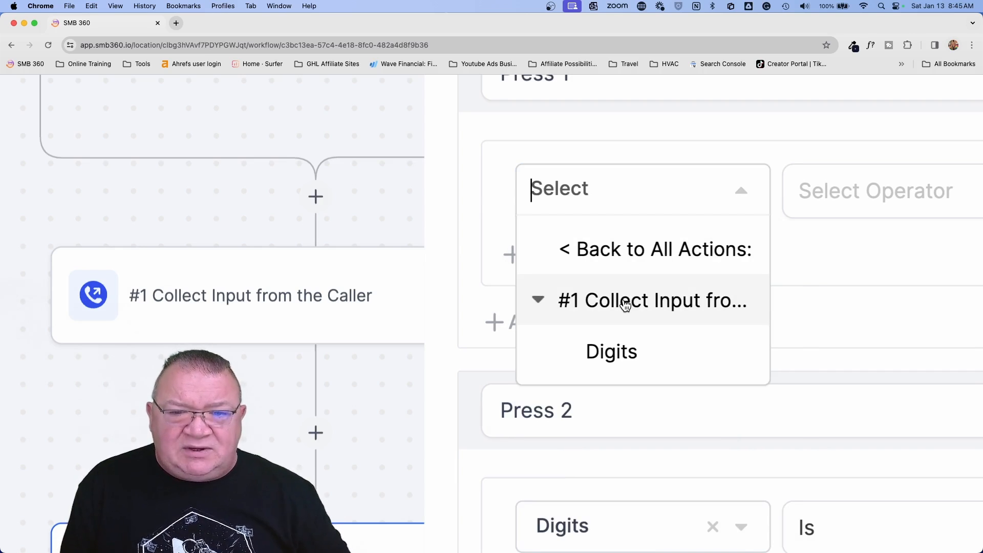
{"action": "left_click", "coordinate": [612, 361]}
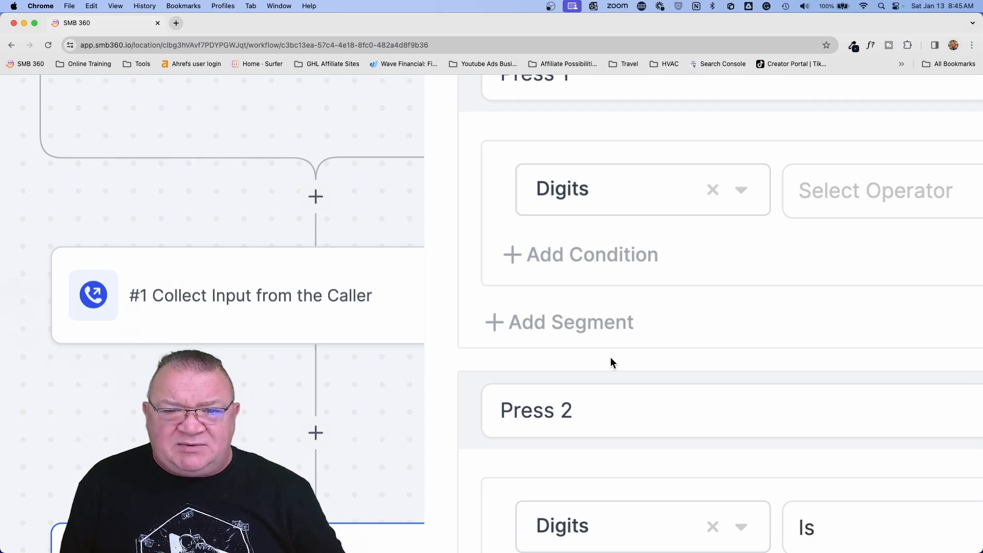
Set the Press 1 branch's operator to Is and its comparison value to 1.
{"action": "scroll", "coordinate": [611, 357], "scroll_direction": "down", "scroll_amount": 5}
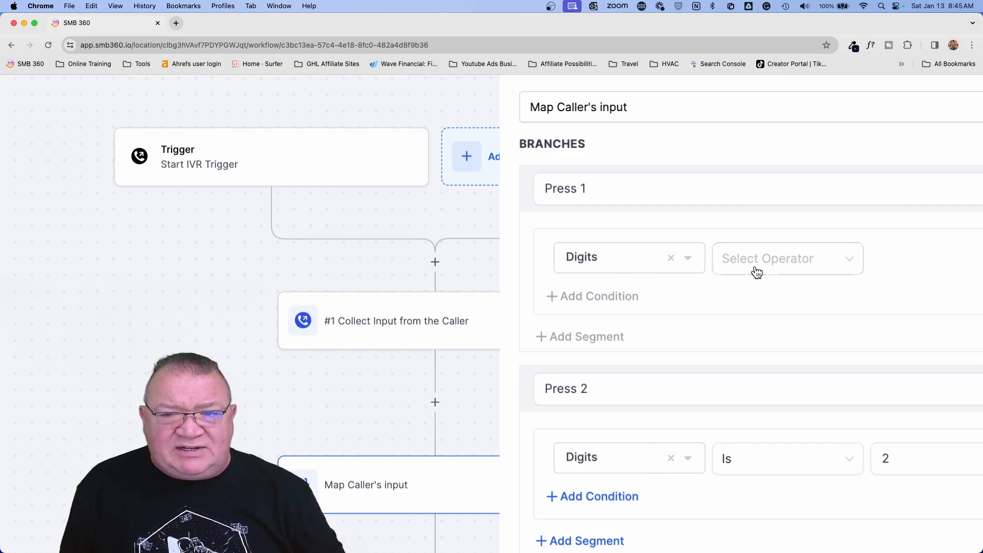
{"action": "left_click", "coordinate": [778, 253]}
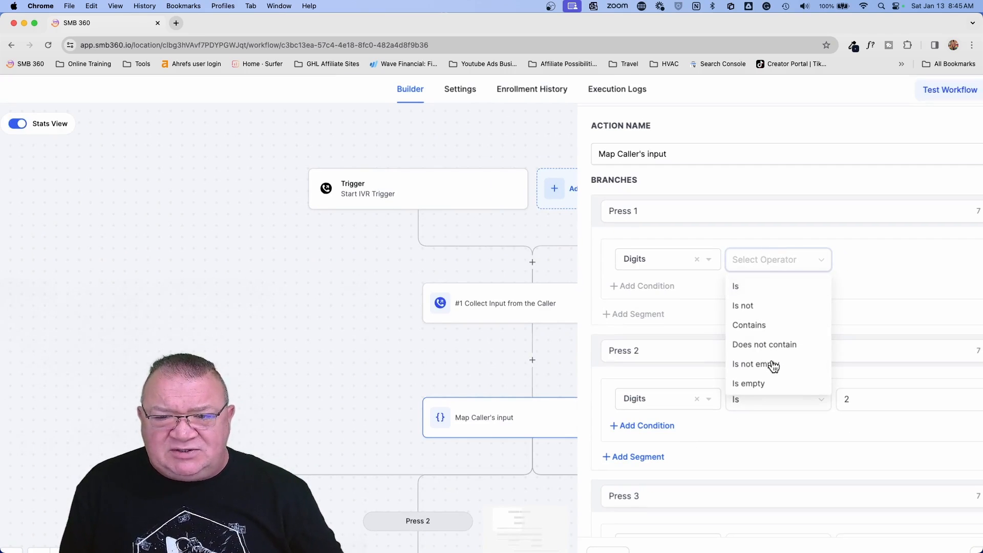
{"action": "left_click", "coordinate": [751, 287]}
{"action": "left_click", "coordinate": [790, 259]}
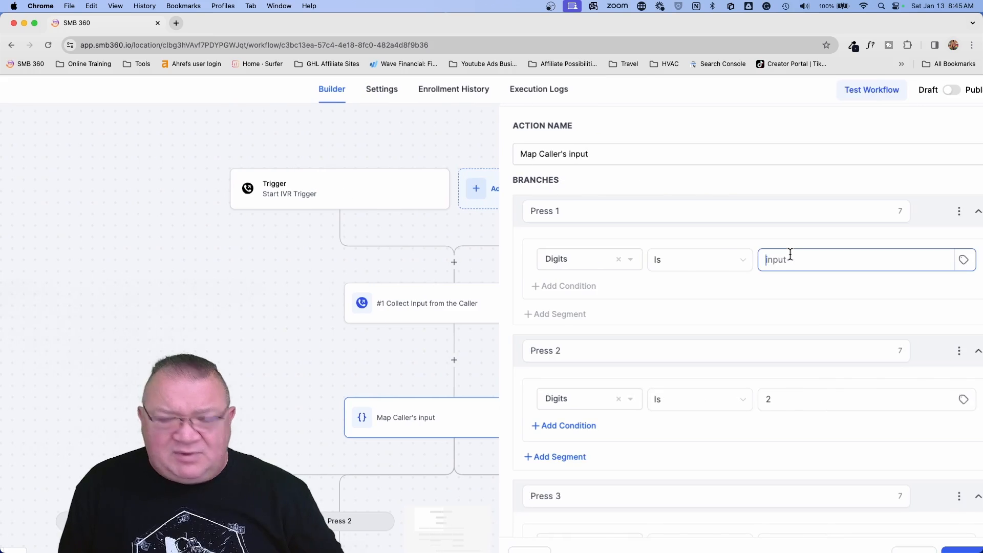
{"action": "type", "text": "1"}
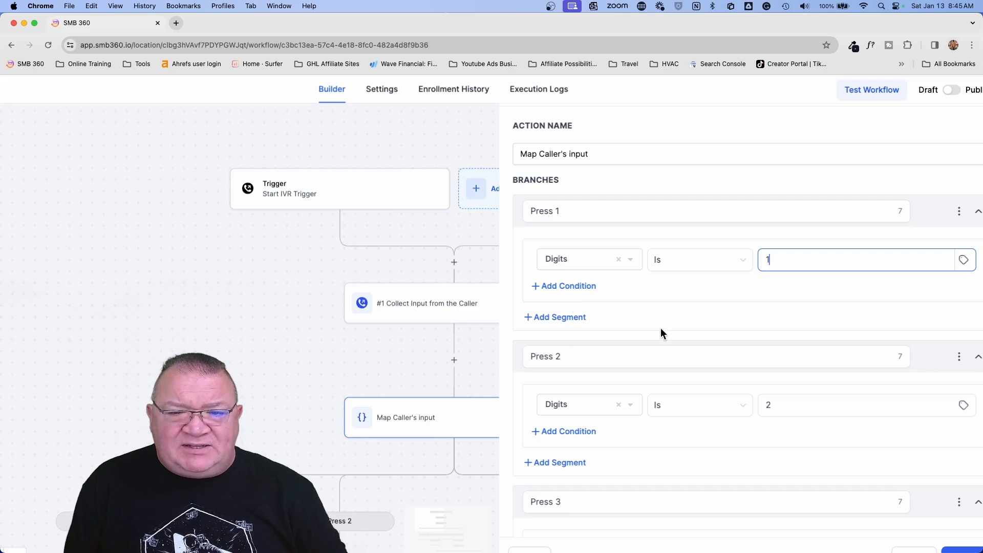
Add a branch after Press 3 in the Map Caller's input condition and name it Press 4.
{"action": "scroll", "coordinate": [660, 329], "scroll_direction": "down", "scroll_amount": 3}
{"action": "scroll", "coordinate": [661, 329], "scroll_direction": "down", "scroll_amount": 2}
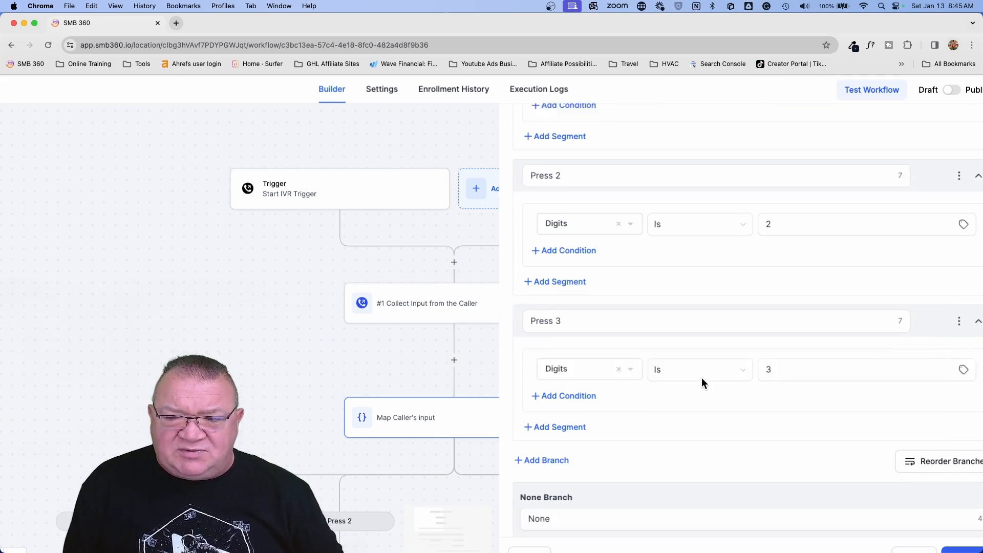
{"action": "left_click", "coordinate": [550, 447]}
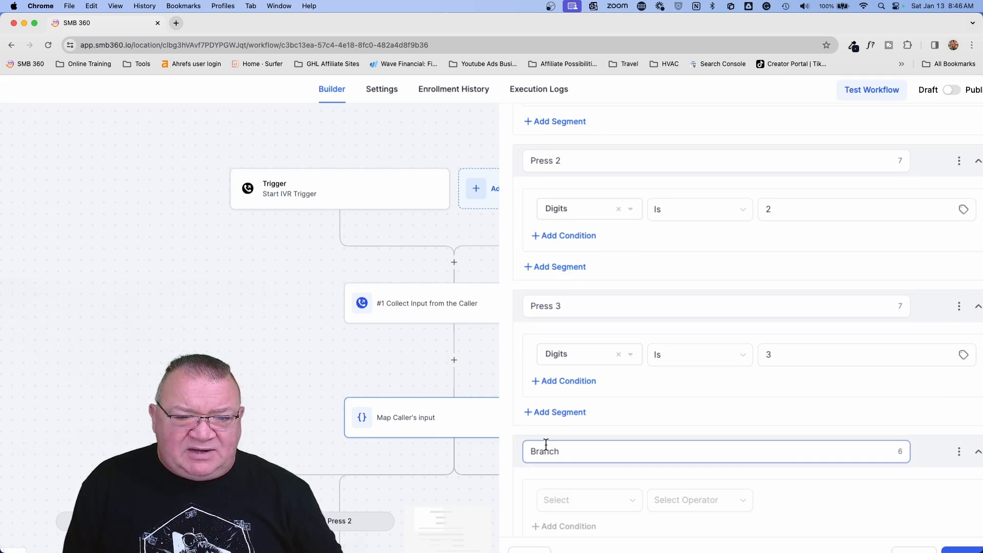
{"action": "scroll", "coordinate": [546, 446], "scroll_direction": "down", "scroll_amount": 1}
{"action": "left_click_drag", "start_coordinate": [563, 413], "coordinate": [479, 416]}
{"action": "type", "text": "Press 4"}
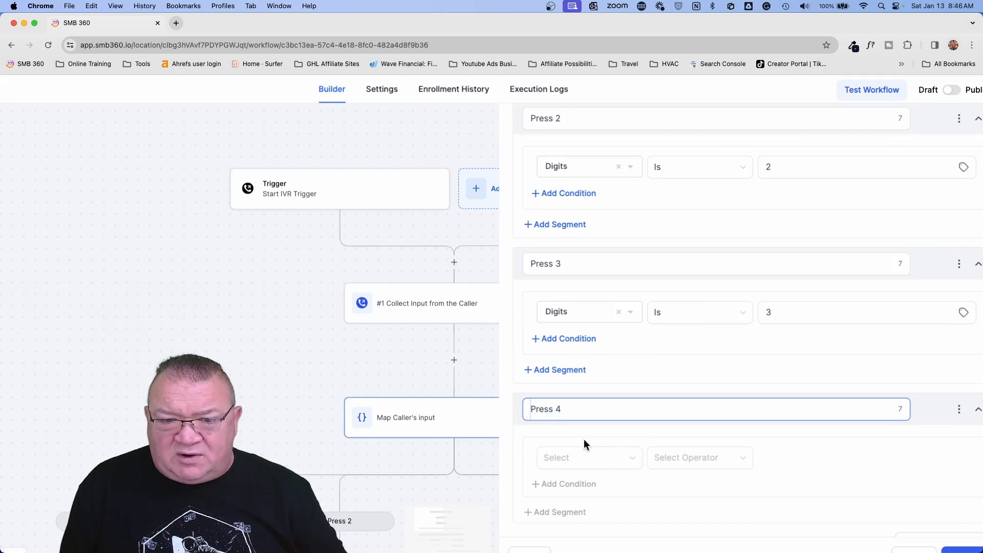
Set the Press 4 condition to the IVR Gather Digits of #1 Collect Input, with operator Is and value 4.
{"action": "left_click", "coordinate": [604, 464]}
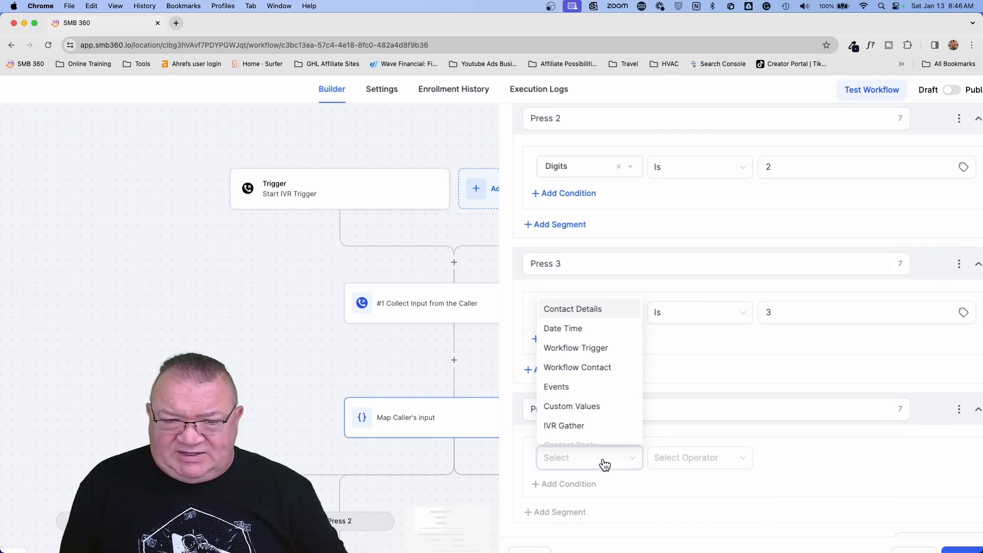
{"action": "left_click", "coordinate": [568, 426]}
{"action": "left_click", "coordinate": [589, 503]}
{"action": "left_click", "coordinate": [587, 526]}
{"action": "left_click", "coordinate": [676, 467]}
{"action": "left_click", "coordinate": [681, 334]}
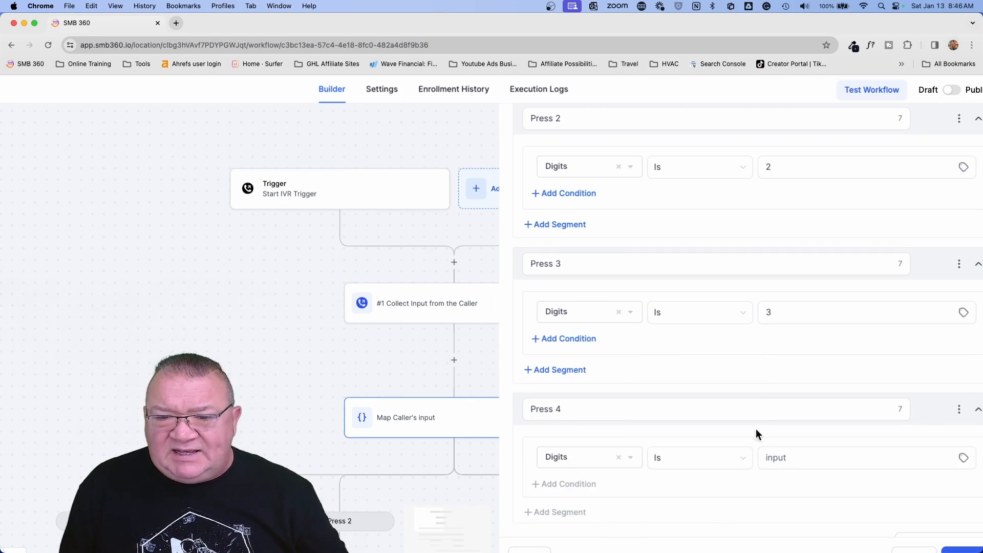
{"action": "left_click", "coordinate": [794, 458]}
{"action": "type", "text": "4"}
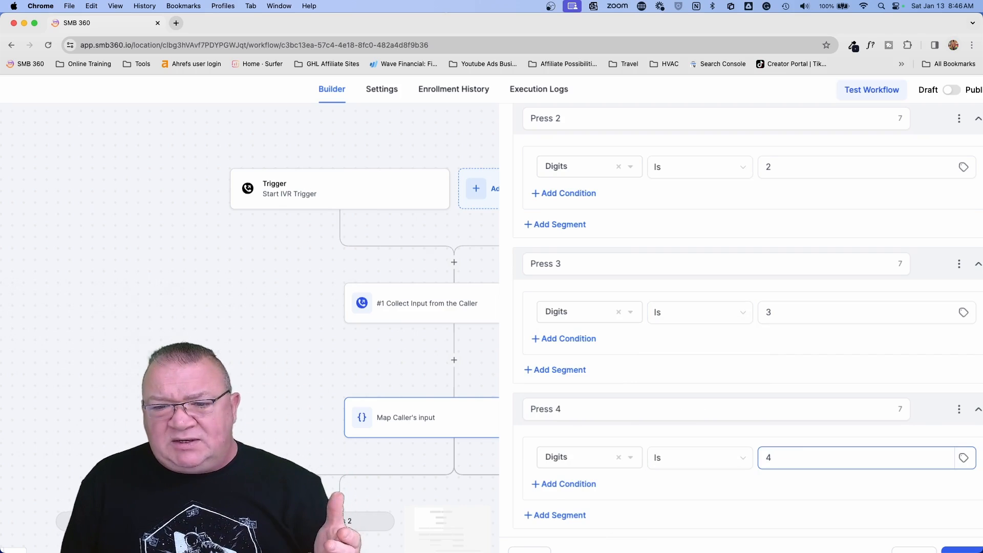
Save the Map Caller's input action and the whole workflow.
{"action": "scroll", "coordinate": [765, 389], "scroll_direction": "down", "scroll_amount": 2}
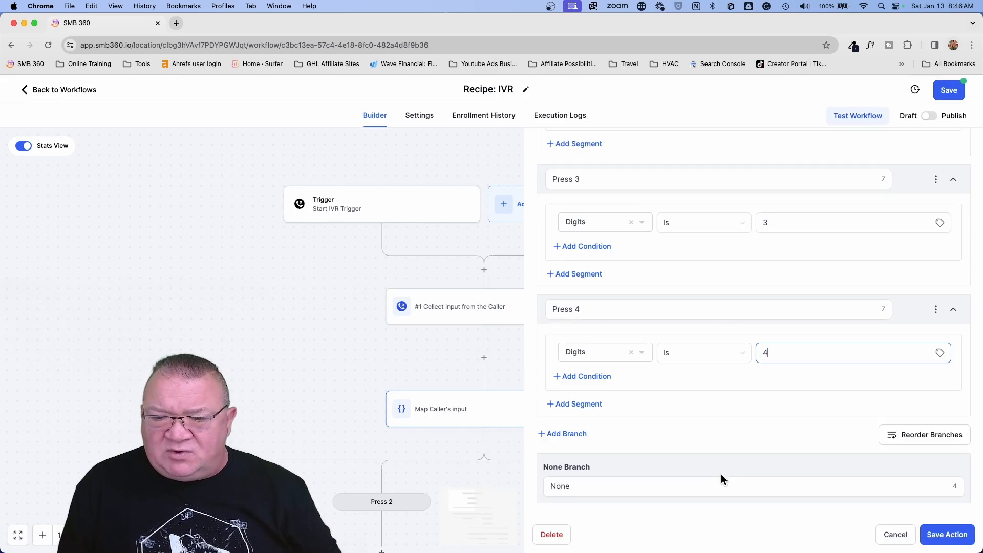
{"action": "left_click", "coordinate": [947, 534]}
{"action": "left_click", "coordinate": [948, 91]}
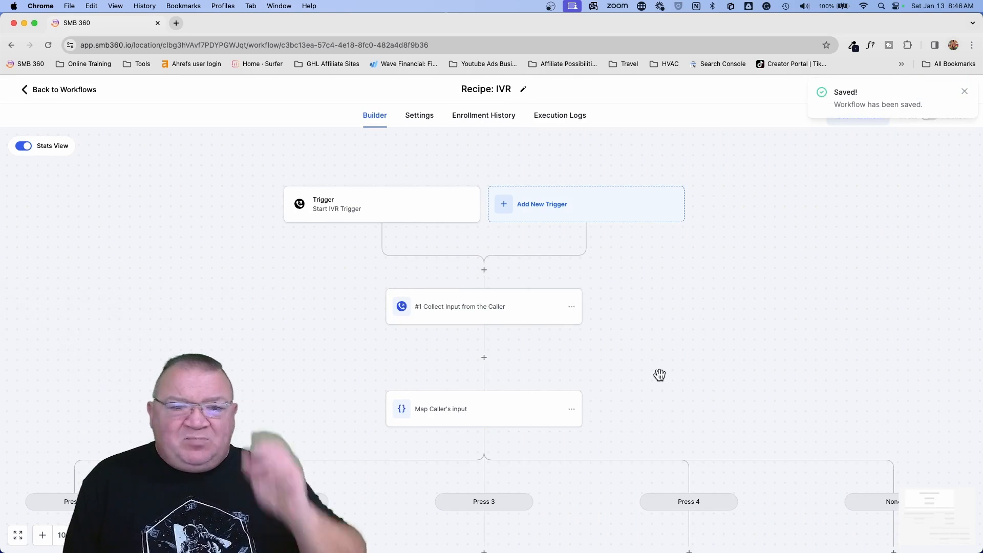
Examine the None branch and the message settings of its When no condition is matched action, and close it without saving.
{"action": "scroll", "coordinate": [659, 375], "scroll_direction": "down", "scroll_amount": 3}
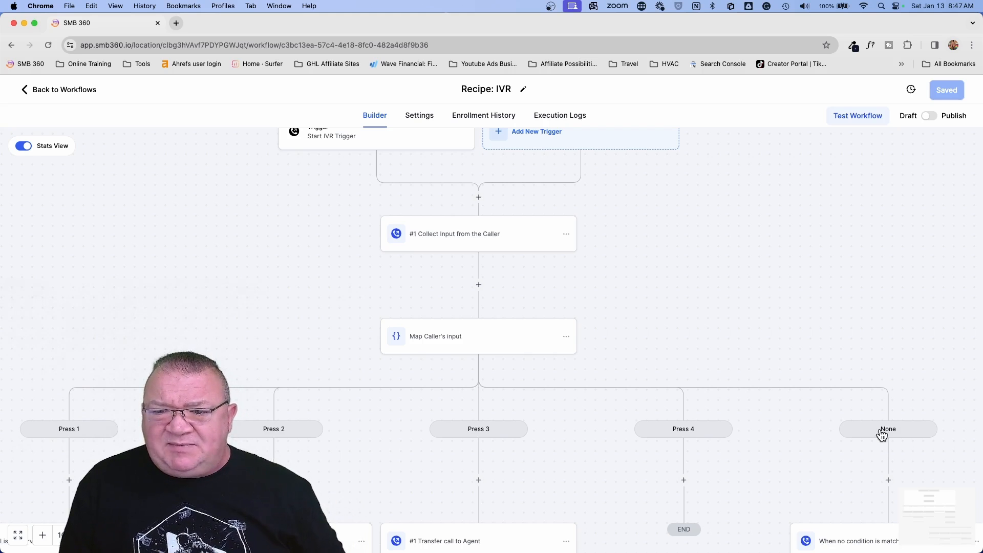
{"action": "scroll", "coordinate": [882, 432], "scroll_direction": "down", "scroll_amount": 2}
{"action": "scroll", "coordinate": [830, 425], "scroll_direction": "right", "scroll_amount": 5}
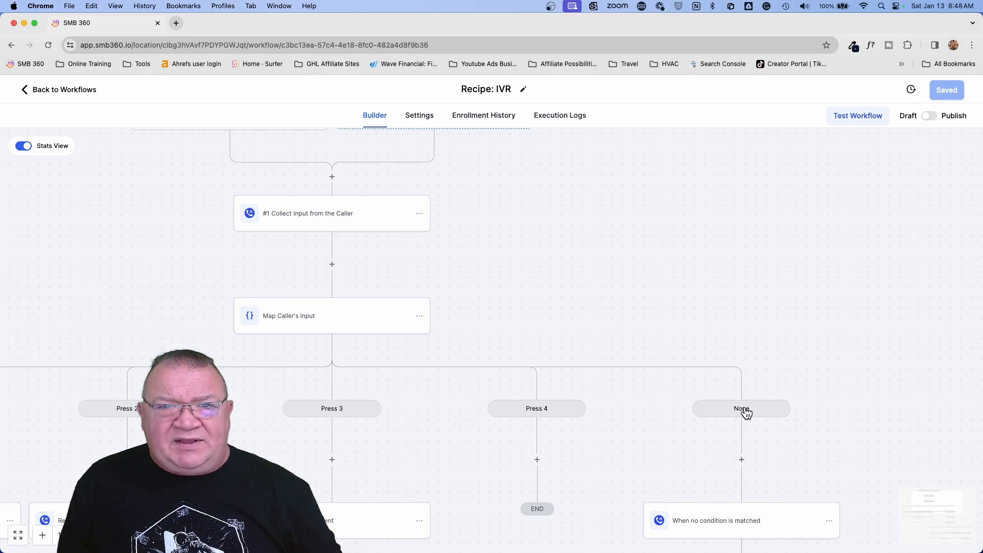
{"action": "scroll", "coordinate": [745, 410], "scroll_direction": "down", "scroll_amount": 5}
{"action": "scroll", "coordinate": [745, 410], "scroll_direction": "right", "scroll_amount": 3}
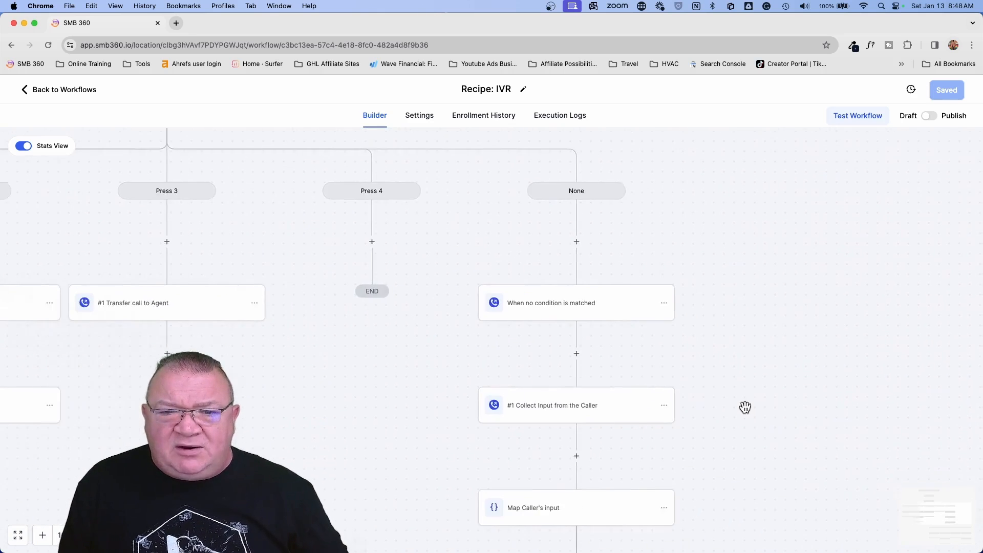
{"action": "scroll", "coordinate": [745, 407], "scroll_direction": "right", "scroll_amount": 3}
{"action": "scroll", "coordinate": [745, 407], "scroll_direction": "up", "scroll_amount": 1}
{"action": "left_click", "coordinate": [504, 328]}
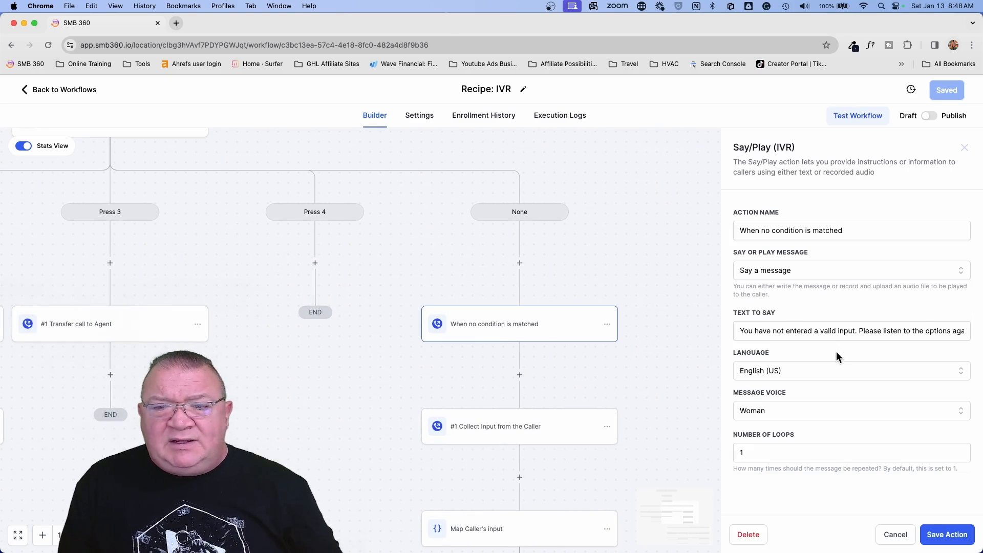
{"action": "scroll", "coordinate": [785, 321], "scroll_direction": "up", "scroll_amount": 5}
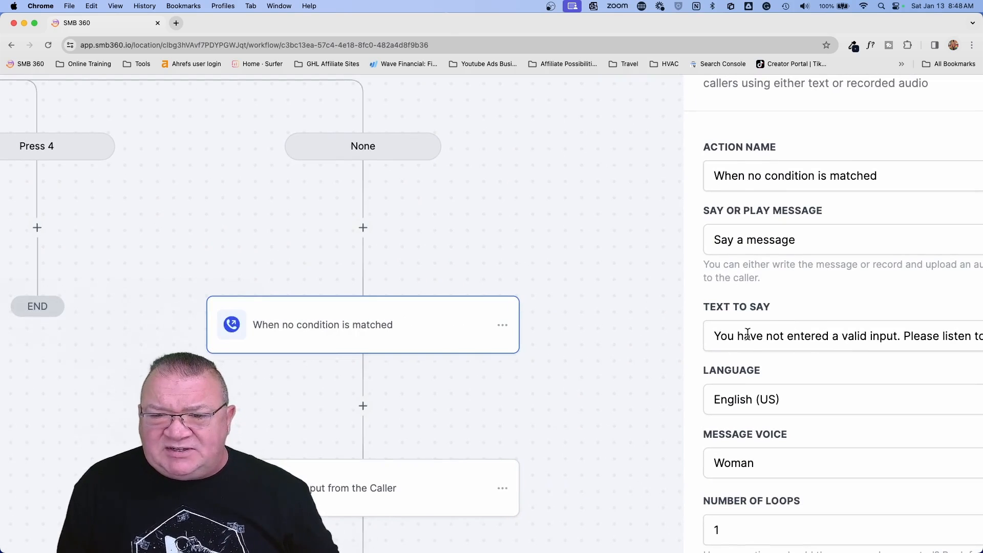
{"action": "scroll", "coordinate": [820, 346], "scroll_direction": "right", "scroll_amount": 3}
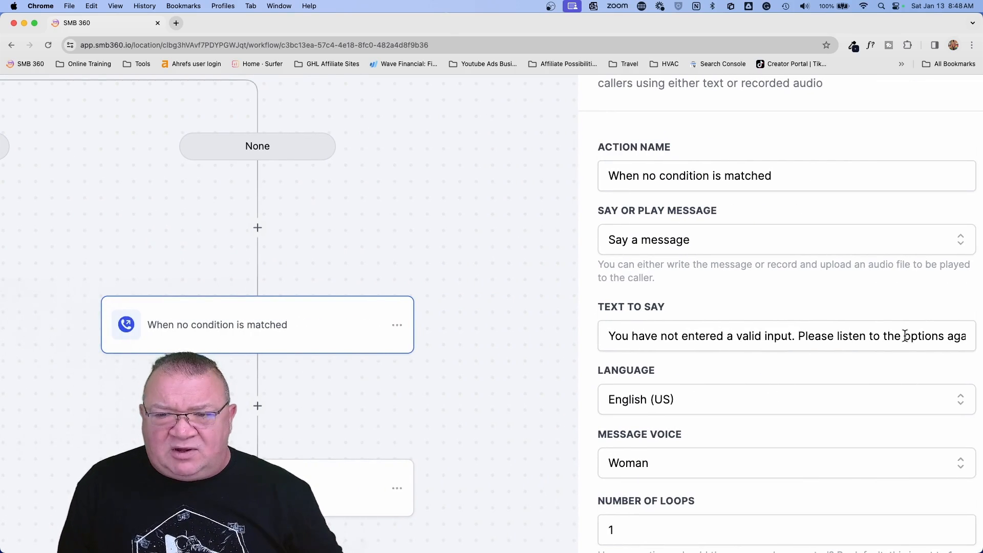
{"action": "scroll", "coordinate": [906, 336], "scroll_direction": "down", "scroll_amount": 5}
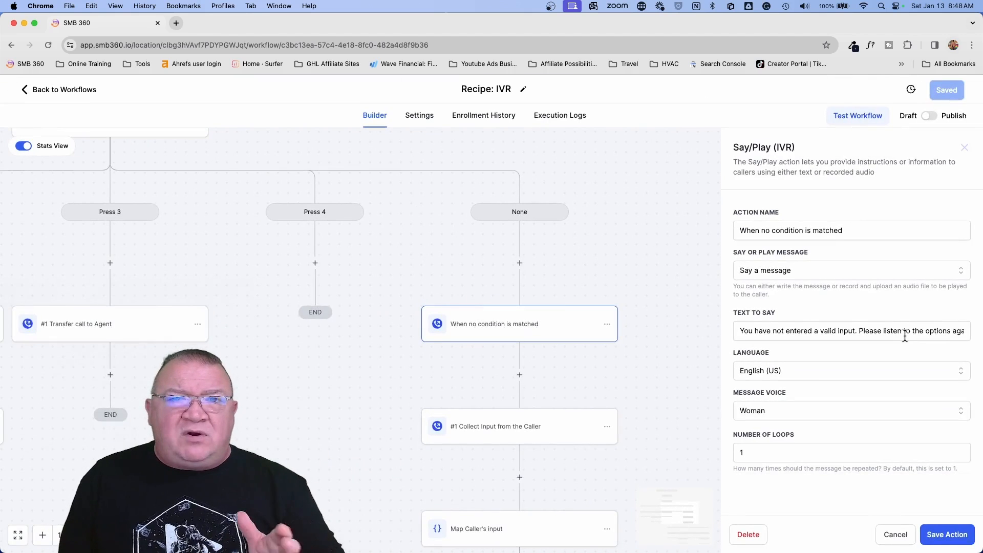
{"action": "left_click", "coordinate": [896, 534]}
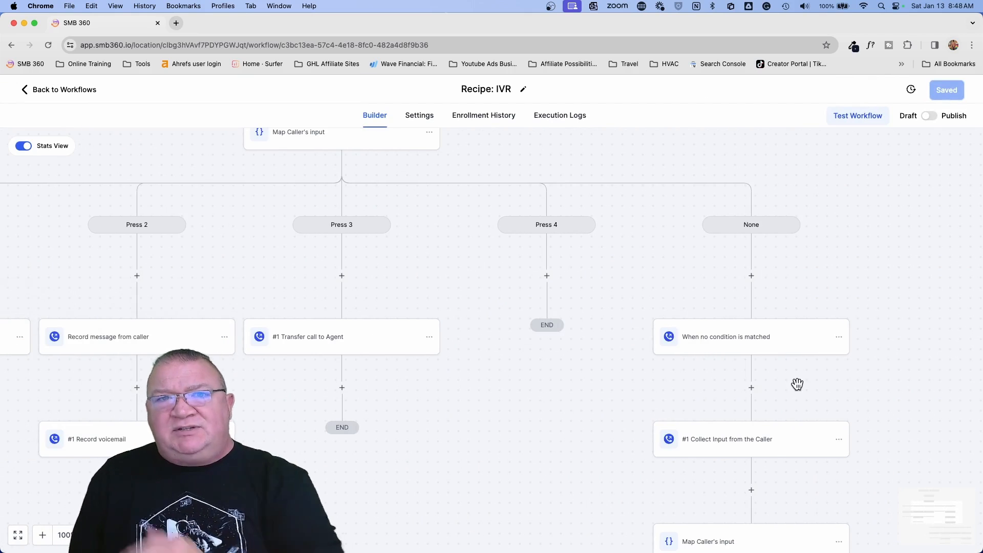
Examine the actions under the None branch and the spoken text of its When no condition is matched action, closing it unchanged.
{"action": "scroll", "coordinate": [798, 384], "scroll_direction": "down", "scroll_amount": 5}
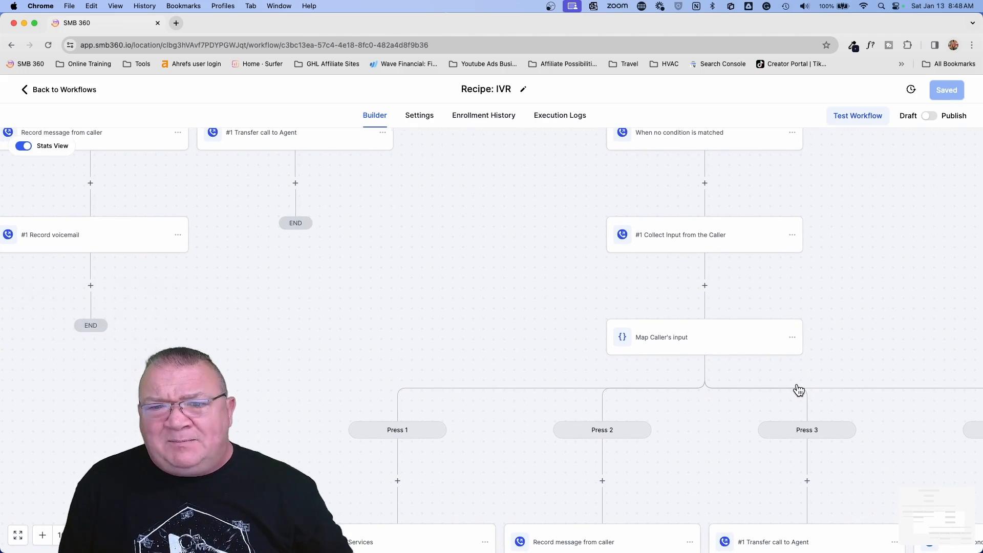
{"action": "scroll", "coordinate": [799, 390], "scroll_direction": "up", "scroll_amount": 1}
{"action": "scroll", "coordinate": [799, 391], "scroll_direction": "right", "scroll_amount": 1}
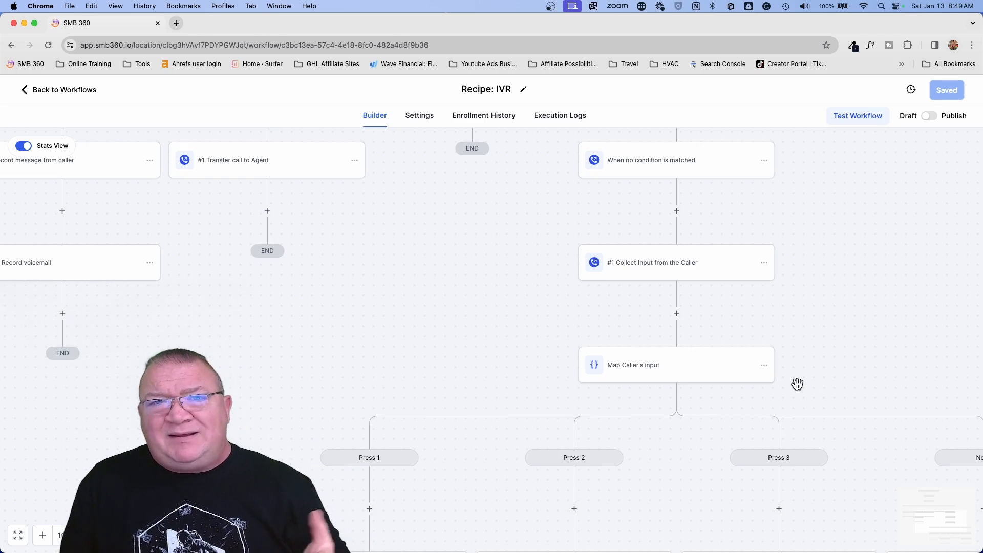
{"action": "scroll", "coordinate": [798, 384], "scroll_direction": "up", "scroll_amount": 5}
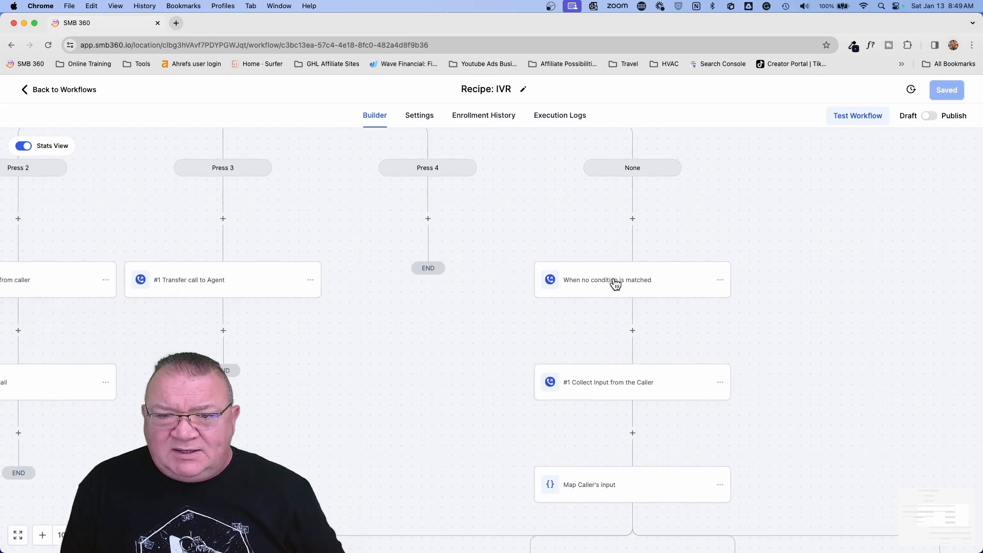
{"action": "left_click", "coordinate": [613, 280]}
{"action": "left_click", "coordinate": [742, 332]}
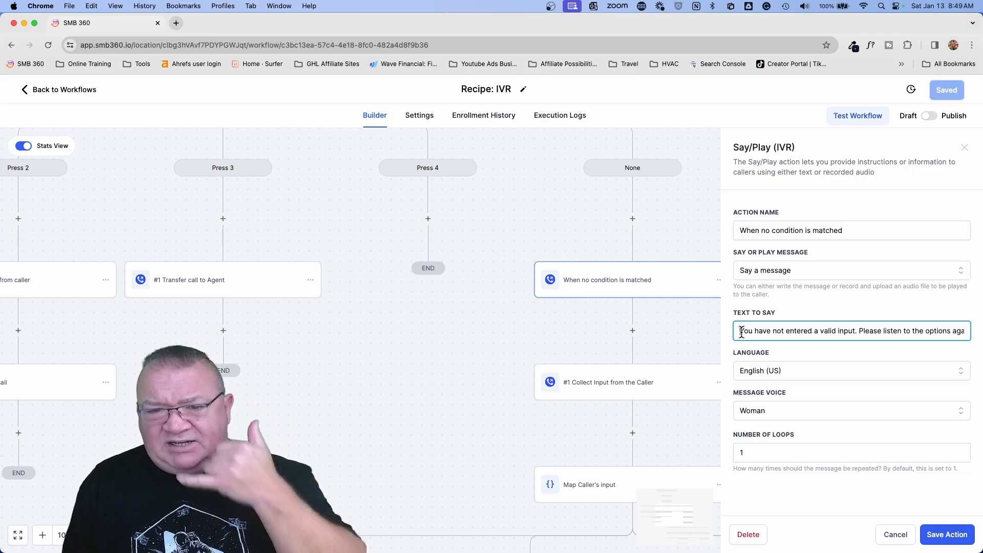
{"action": "left_click", "coordinate": [897, 533]}
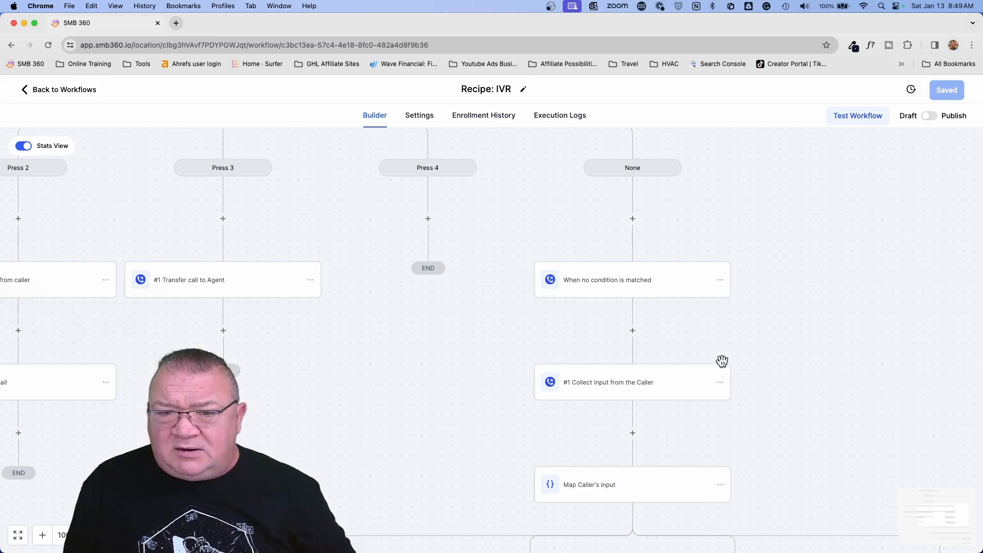
Try to add a Go To action between When no condition is matched and #1 Collect Input from the Caller in the None branch.
{"action": "left_click", "coordinate": [633, 330]}
{"action": "type", "text": "go"}
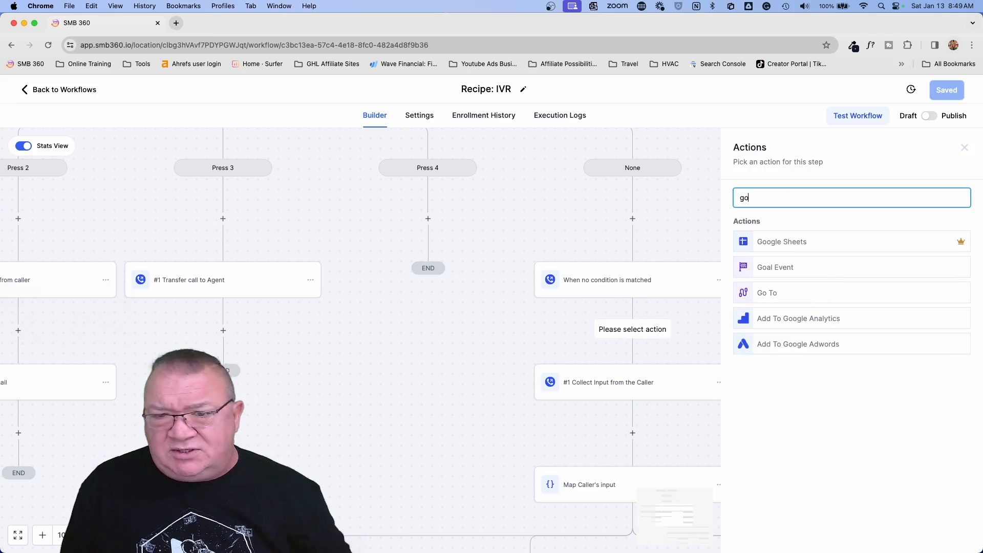
{"action": "left_click", "coordinate": [764, 296]}
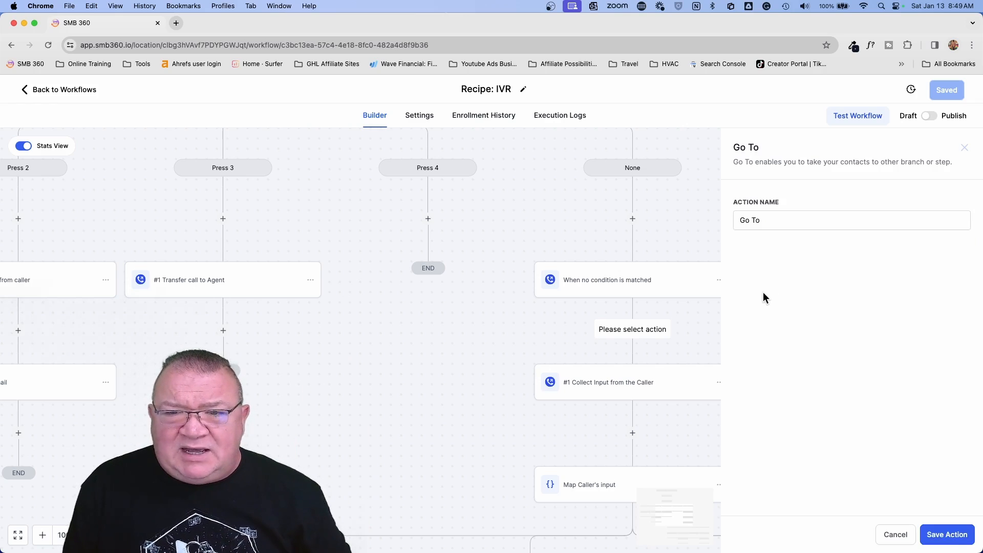
{"action": "left_click", "coordinate": [947, 534]}
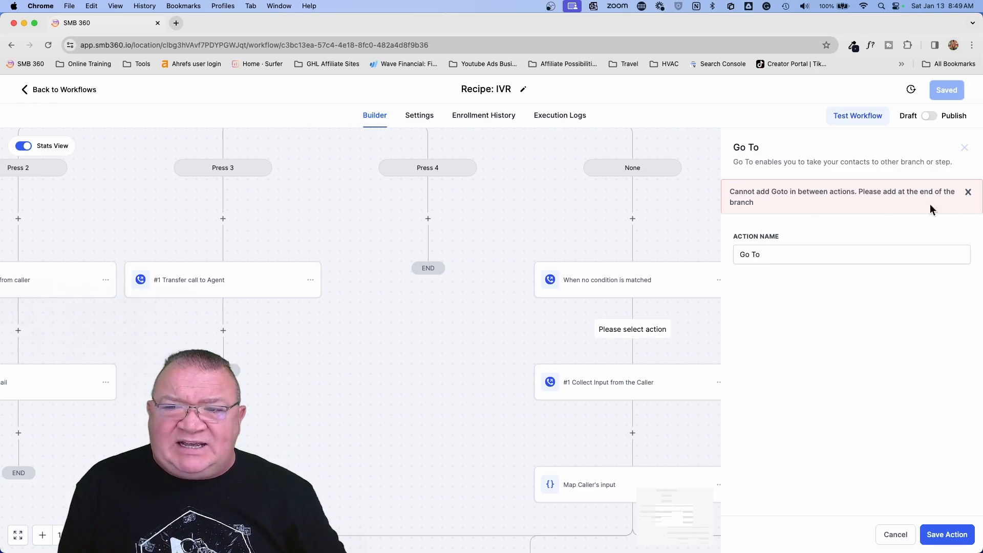
{"action": "left_click", "coordinate": [968, 193]}
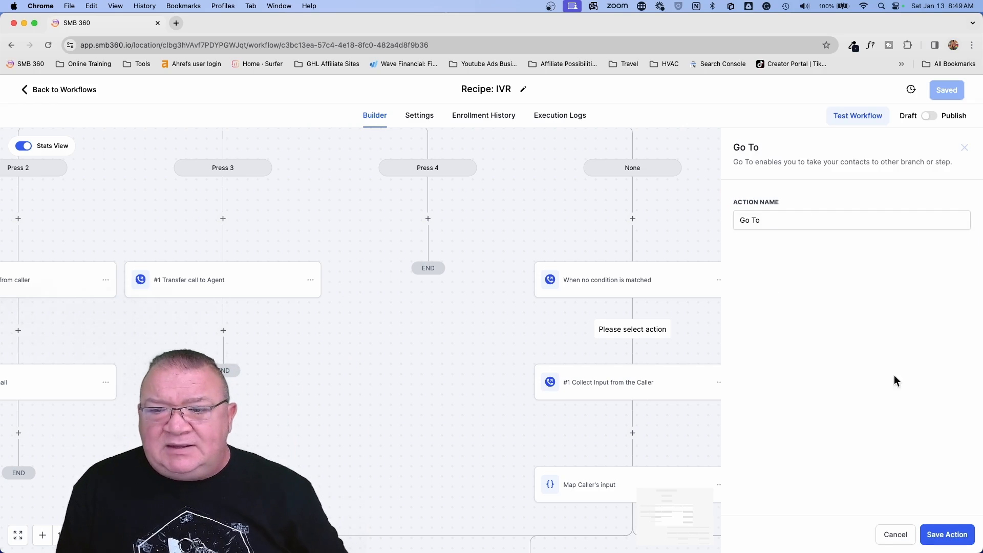
{"action": "left_click", "coordinate": [894, 535]}
Add a Go To action to the Press 4 branch and save the action under its default name.
{"action": "scroll", "coordinate": [418, 333], "scroll_direction": "up", "scroll_amount": 3}
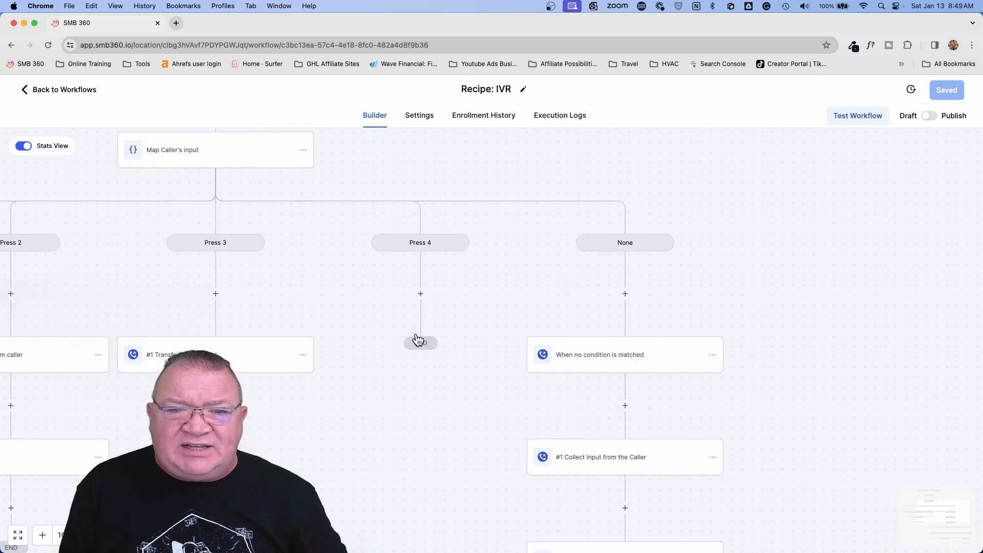
{"action": "left_click", "coordinate": [422, 295]}
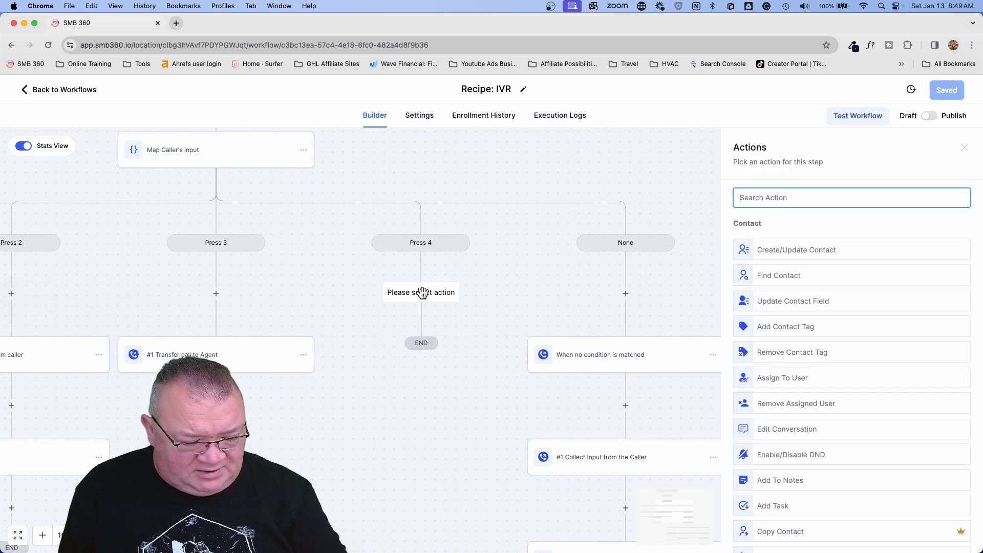
{"action": "type", "text": "go"}
{"action": "left_click", "coordinate": [772, 294]}
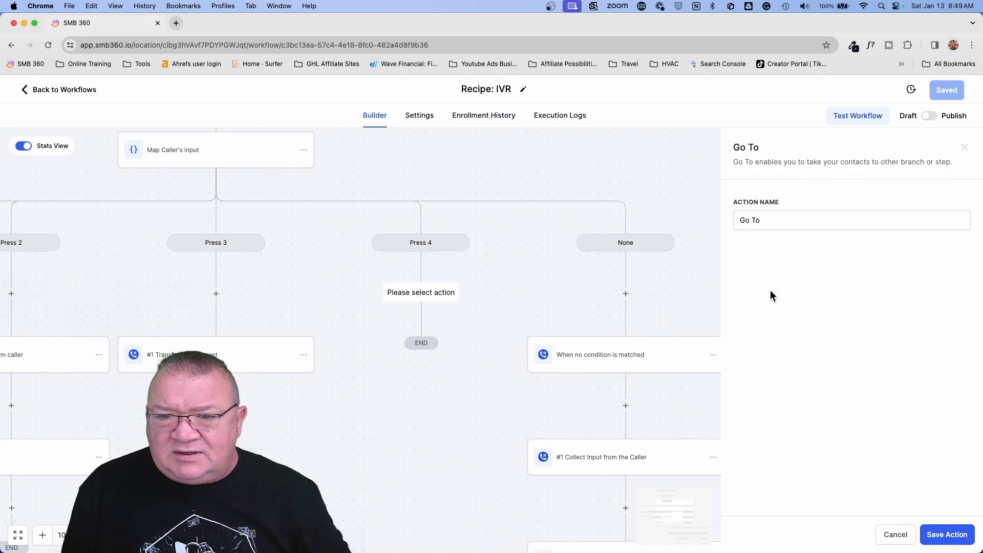
{"action": "left_click", "coordinate": [946, 535]}
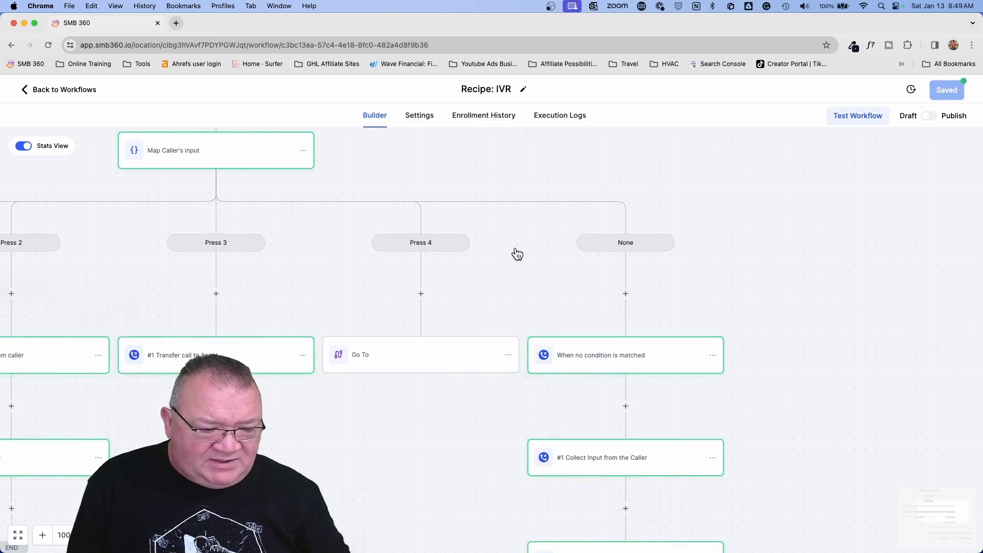
Try to link the Press 4 branch's Go To action to another step in the workflow.
{"action": "scroll", "coordinate": [689, 331], "scroll_direction": "left", "scroll_amount": 5}
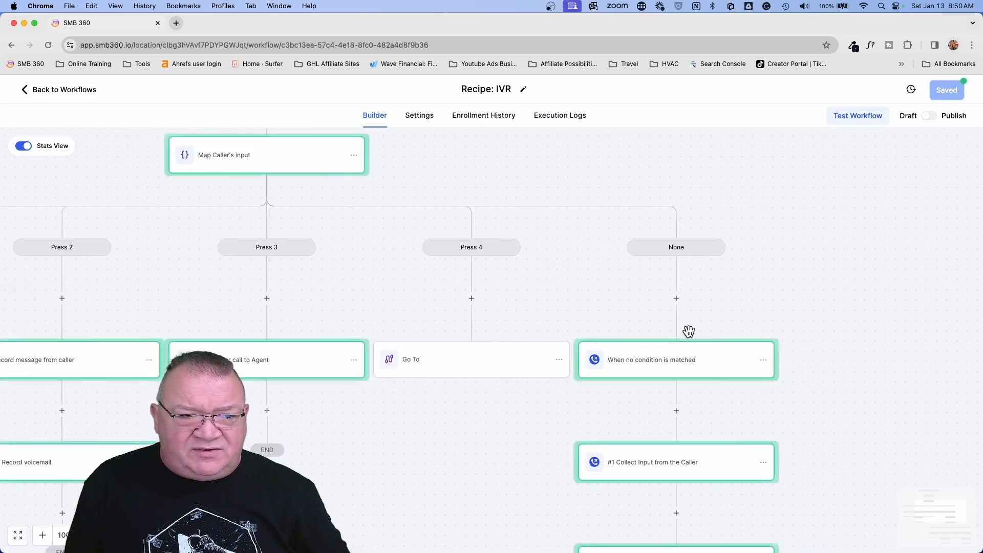
{"action": "scroll", "coordinate": [689, 332], "scroll_direction": "left", "scroll_amount": 6}
{"action": "scroll", "coordinate": [689, 332], "scroll_direction": "up", "scroll_amount": 9}
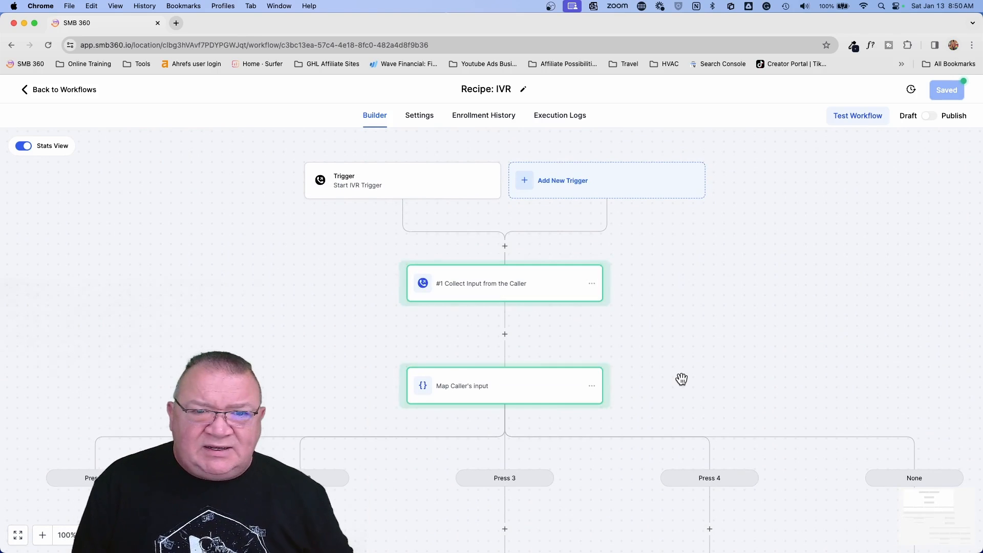
{"action": "scroll", "coordinate": [682, 379], "scroll_direction": "right", "scroll_amount": 5}
{"action": "scroll", "coordinate": [681, 379], "scroll_direction": "down", "scroll_amount": 6}
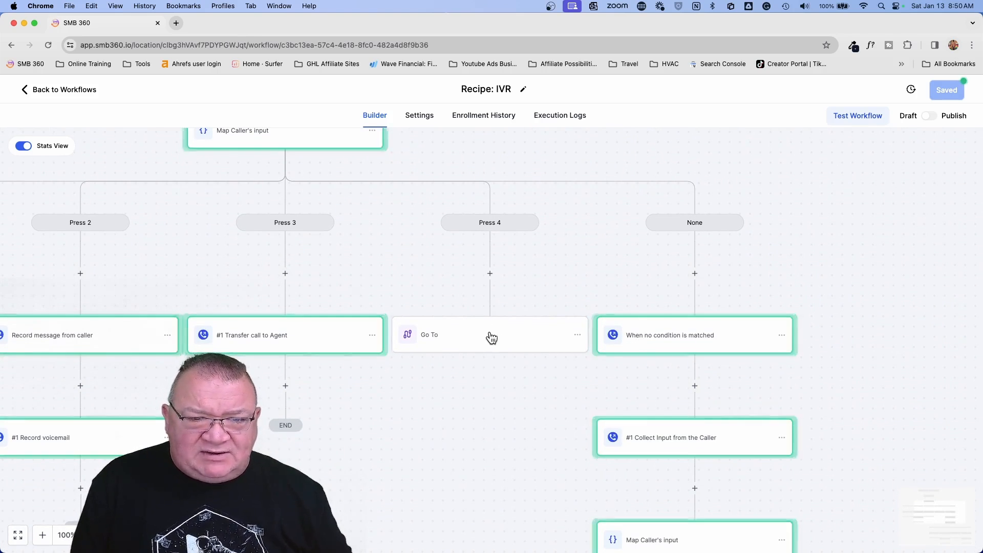
{"action": "left_click_drag", "start_coordinate": [532, 354], "coordinate": [638, 368]}
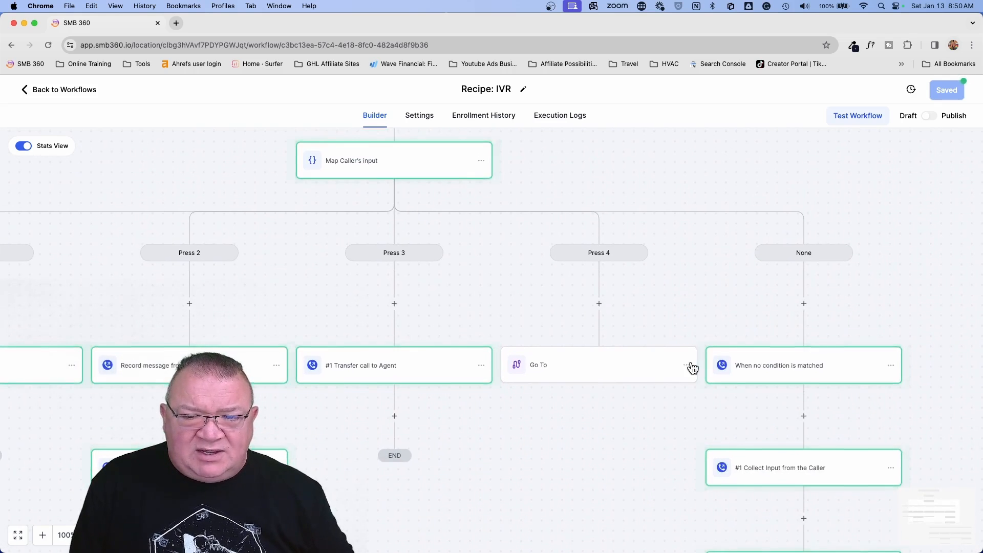
{"action": "left_click_drag", "start_coordinate": [694, 369], "coordinate": [687, 389]}
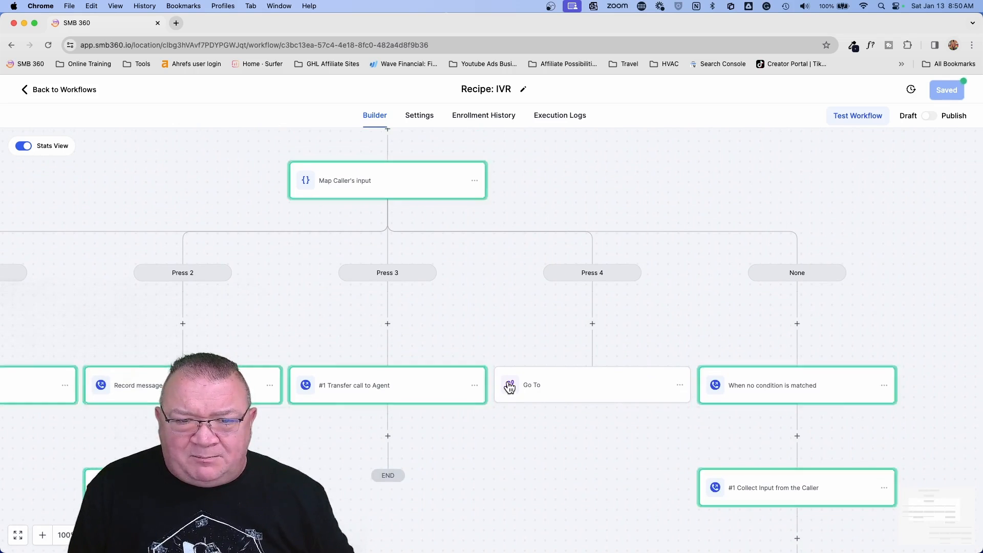
{"action": "left_click_drag", "start_coordinate": [516, 384], "coordinate": [556, 389]}
{"action": "left_click_drag", "start_coordinate": [647, 409], "coordinate": [564, 376]}
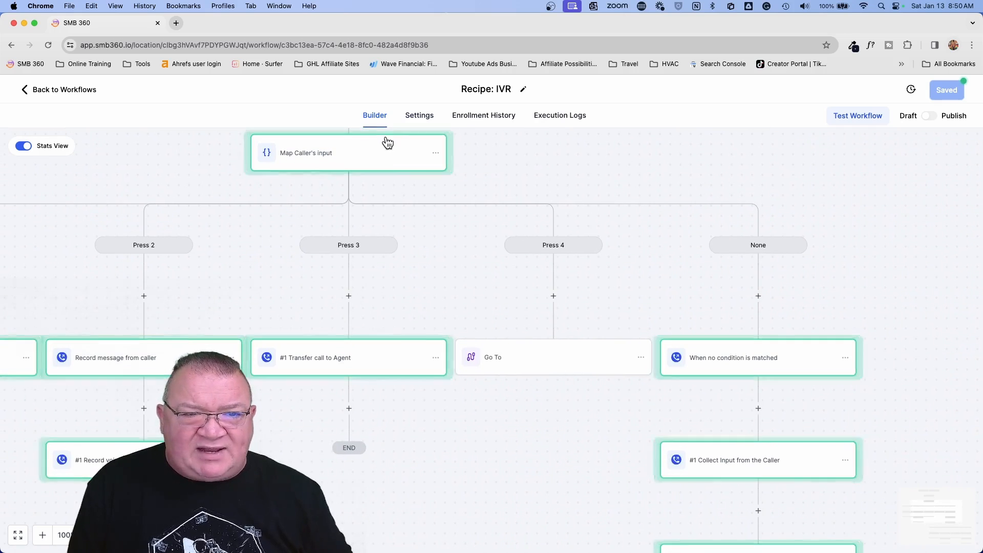
{"action": "scroll", "coordinate": [368, 160], "scroll_direction": "up", "scroll_amount": 2}
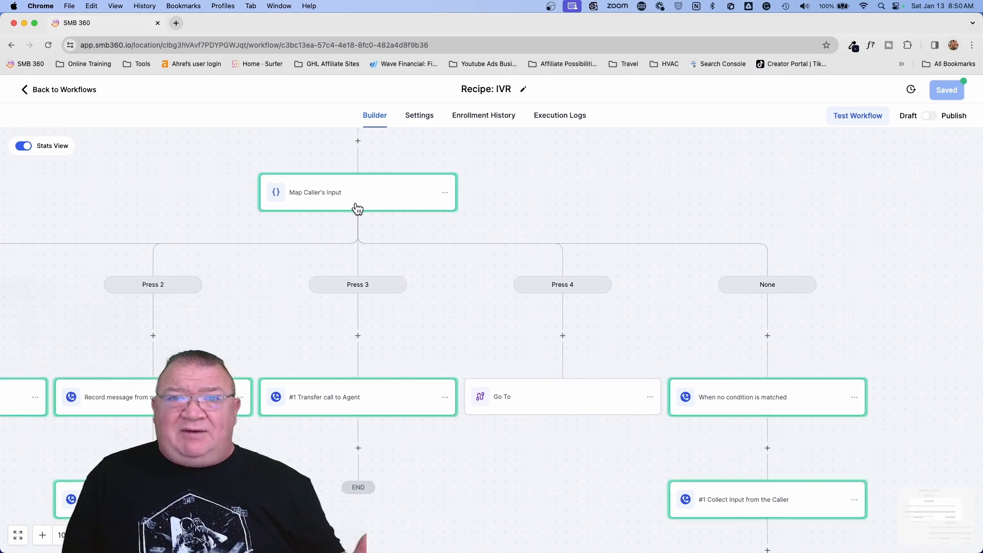
Leave the workflow without saving the Go To change and reopen Recipe: IVR from the second page of the workflow list.
{"action": "left_click", "coordinate": [44, 85]}
{"action": "left_click", "coordinate": [589, 344]}
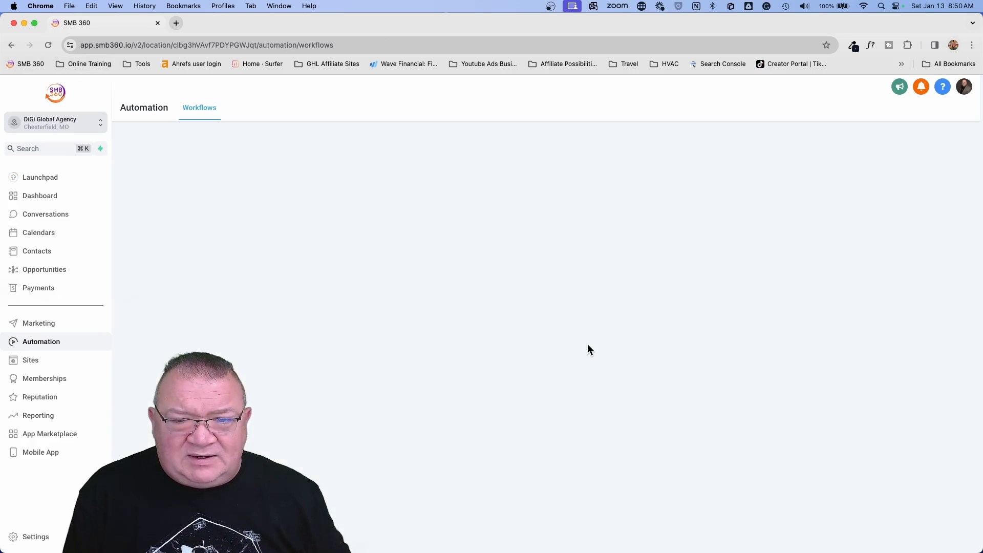
{"action": "scroll", "coordinate": [667, 387], "scroll_direction": "down", "scroll_amount": 3}
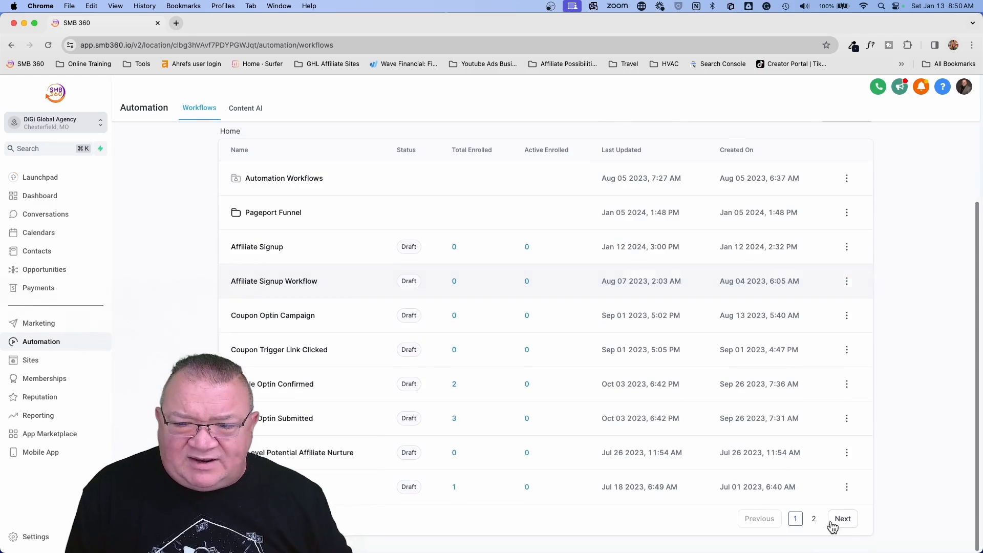
{"action": "left_click", "coordinate": [843, 518]}
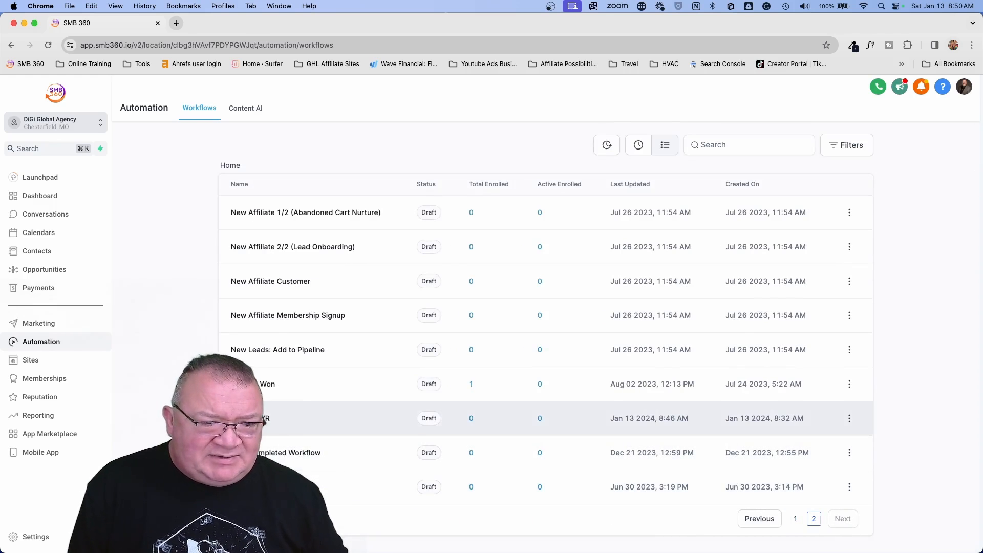
{"action": "left_click", "coordinate": [252, 418]}
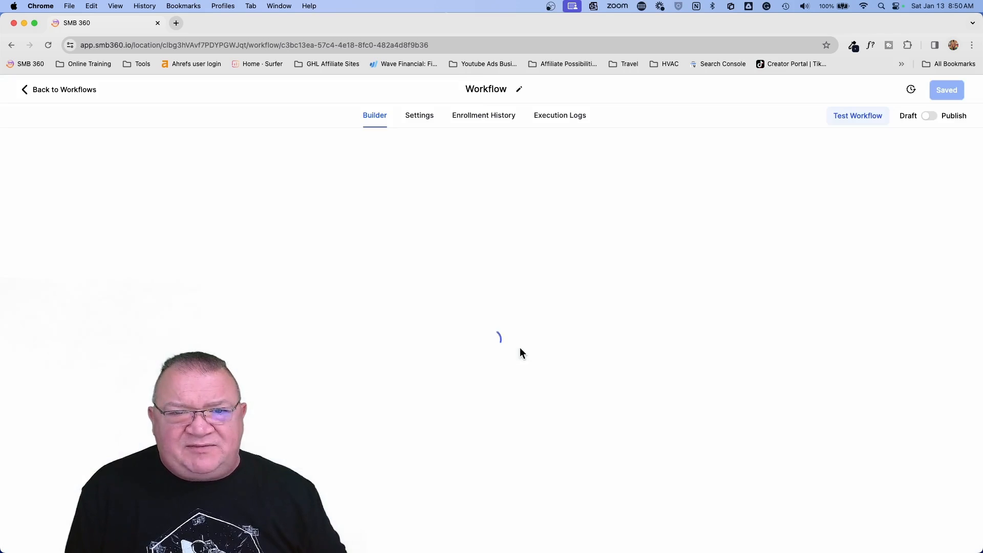
Examine the second Collect Input and Map Caller's input actions under the None branch, including their Press 1 to 3 and None branches.
{"action": "scroll", "coordinate": [744, 348], "scroll_direction": "right", "scroll_amount": 3}
{"action": "scroll", "coordinate": [744, 348], "scroll_direction": "down", "scroll_amount": 7}
{"action": "scroll", "coordinate": [746, 357], "scroll_direction": "right", "scroll_amount": 3}
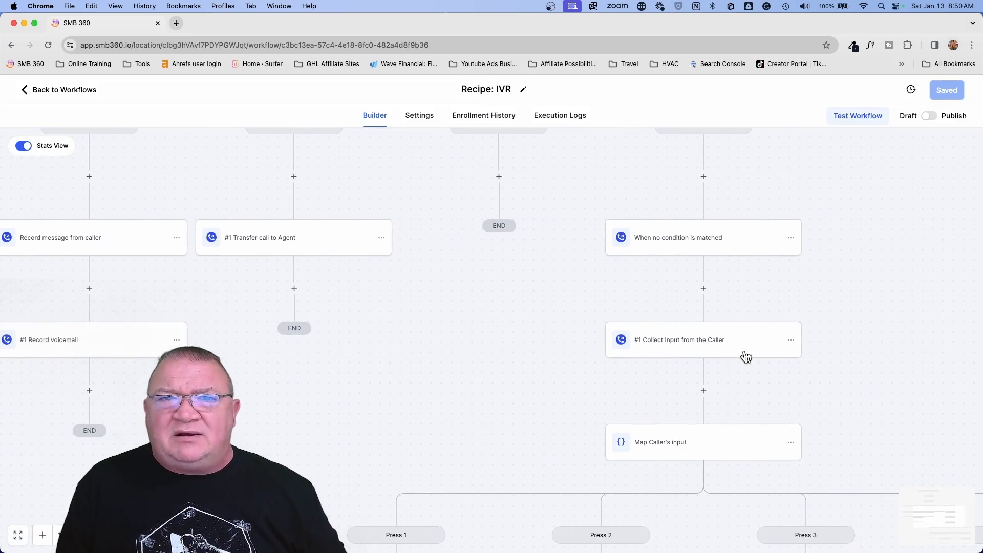
{"action": "scroll", "coordinate": [746, 357], "scroll_direction": "right", "scroll_amount": 2}
{"action": "scroll", "coordinate": [746, 357], "scroll_direction": "down", "scroll_amount": 1}
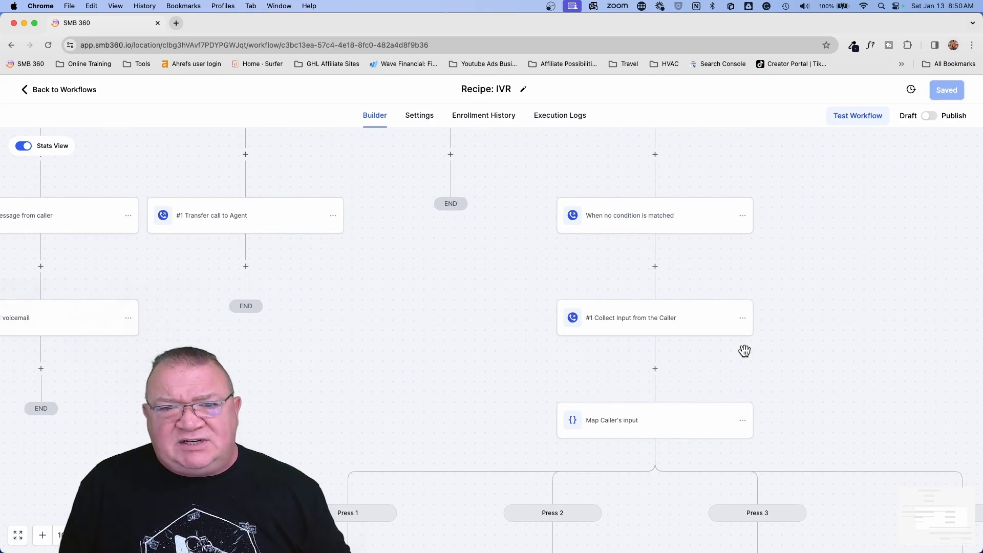
{"action": "scroll", "coordinate": [744, 351], "scroll_direction": "right", "scroll_amount": 4}
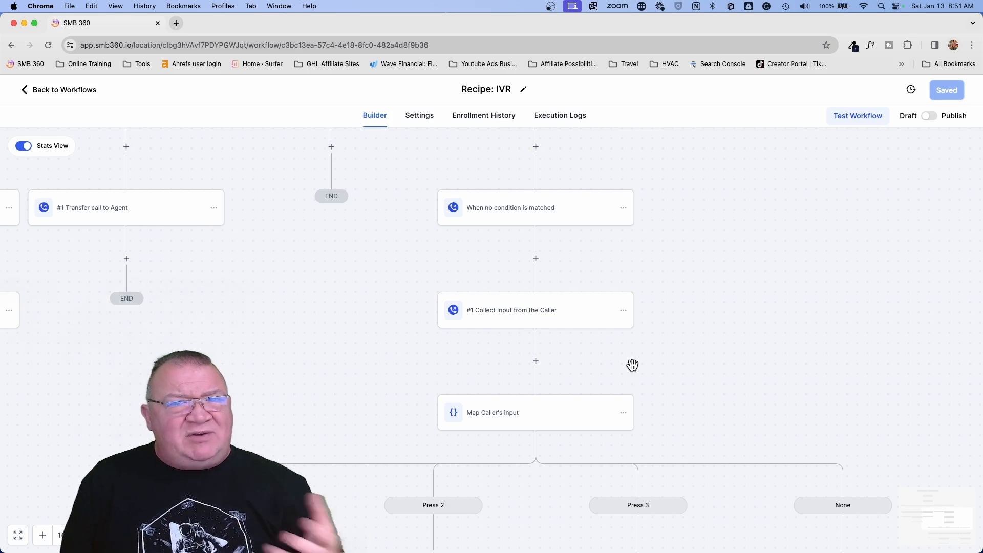
{"action": "scroll", "coordinate": [632, 365], "scroll_direction": "down", "scroll_amount": 3}
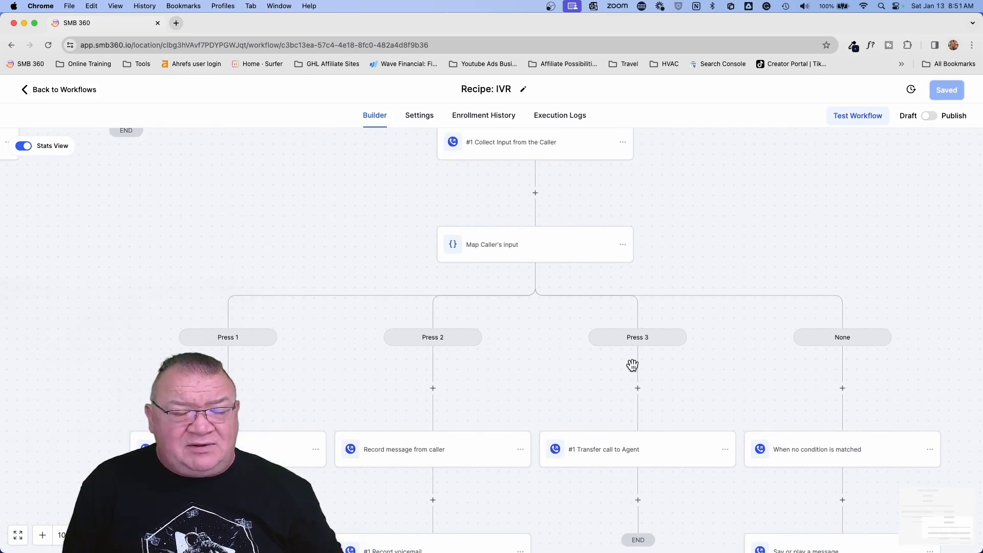
{"action": "scroll", "coordinate": [633, 365], "scroll_direction": "down", "scroll_amount": 1}
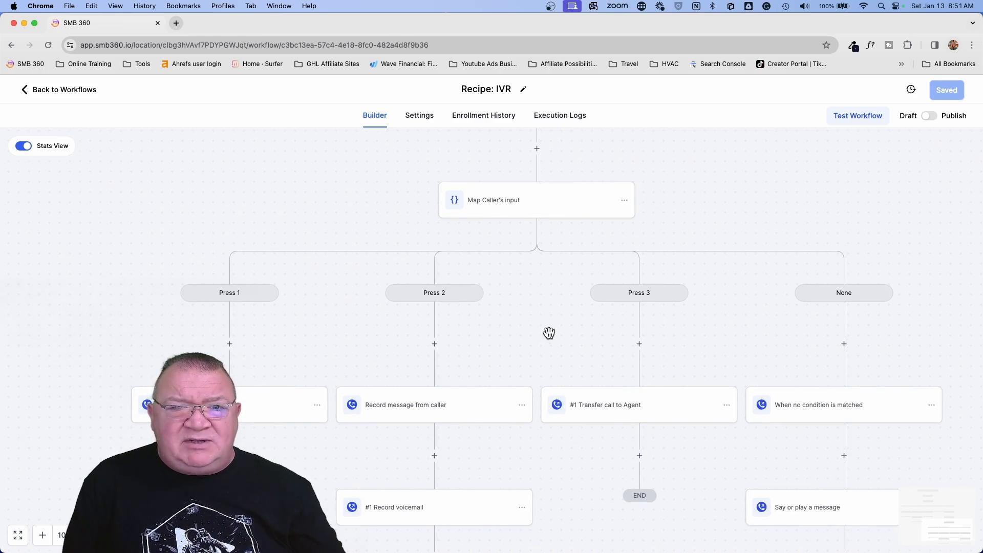
Trace the None path from the first input mapping down to the nested None branch and open its Say or play a message action.
{"action": "scroll", "coordinate": [548, 333], "scroll_direction": "up", "scroll_amount": 4}
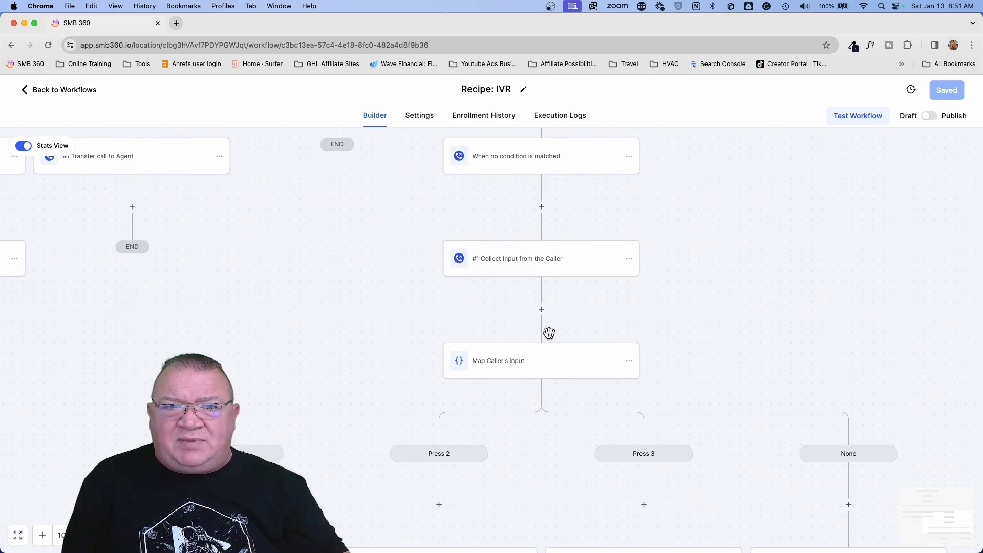
{"action": "scroll", "coordinate": [548, 334], "scroll_direction": "up", "scroll_amount": 2}
{"action": "scroll", "coordinate": [517, 320], "scroll_direction": "right", "scroll_amount": 8}
{"action": "scroll", "coordinate": [518, 320], "scroll_direction": "down", "scroll_amount": 5}
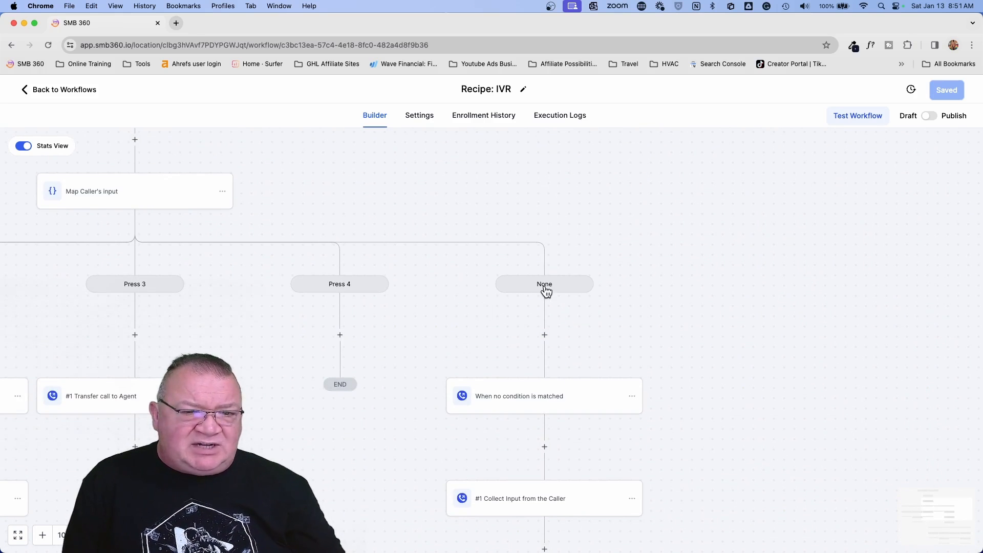
{"action": "scroll", "coordinate": [546, 290], "scroll_direction": "down", "scroll_amount": 6}
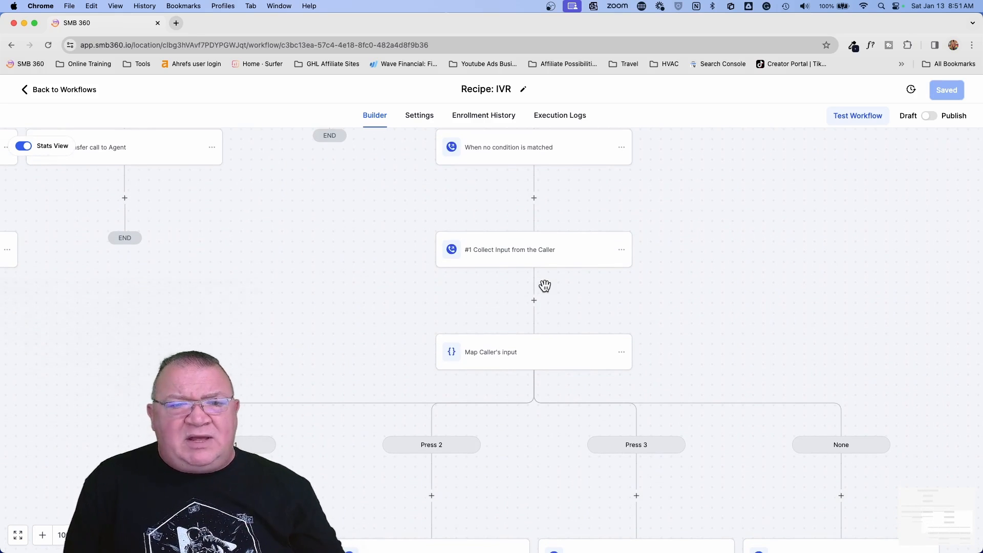
{"action": "scroll", "coordinate": [544, 285], "scroll_direction": "down", "scroll_amount": 4}
{"action": "scroll", "coordinate": [545, 286], "scroll_direction": "right", "scroll_amount": 5}
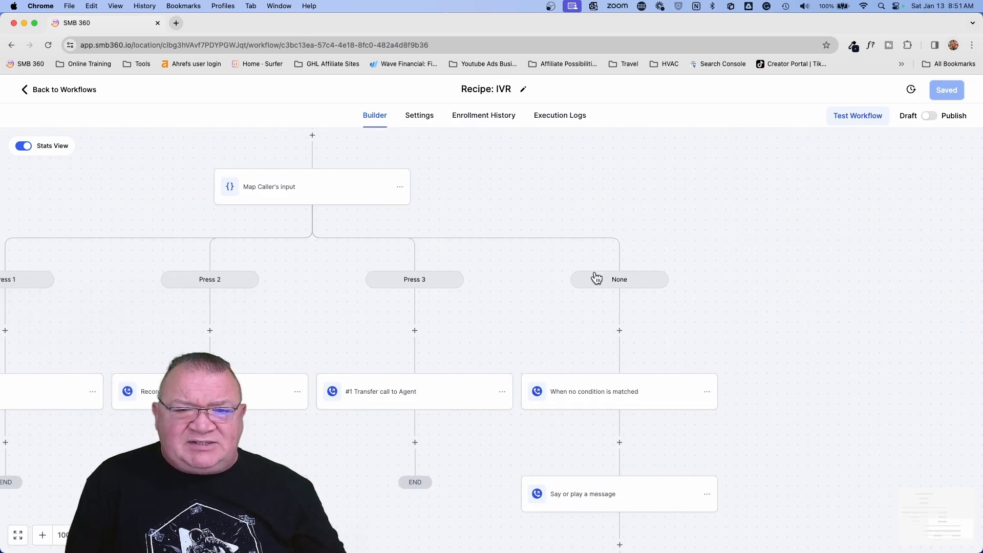
{"action": "scroll", "coordinate": [621, 282], "scroll_direction": "down", "scroll_amount": 5}
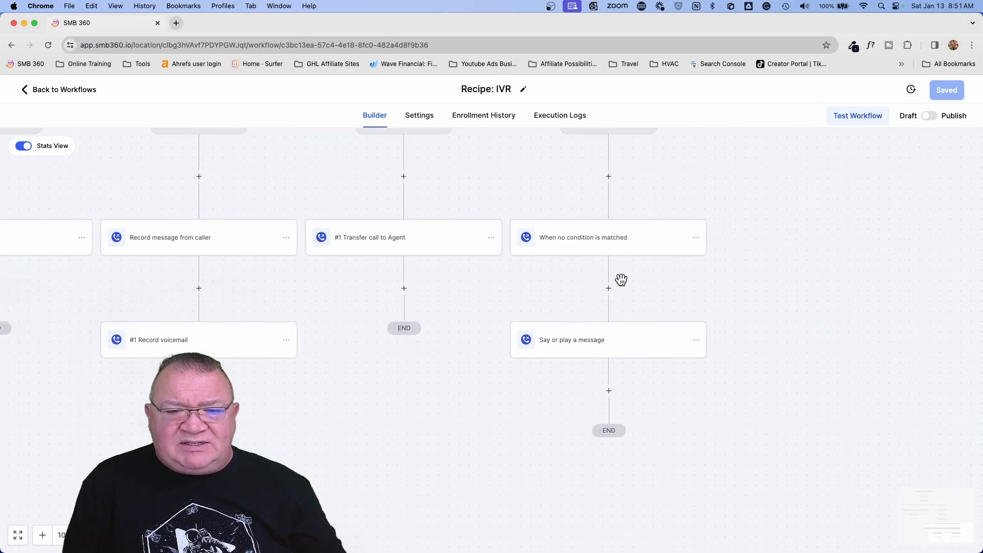
{"action": "left_click", "coordinate": [558, 323]}
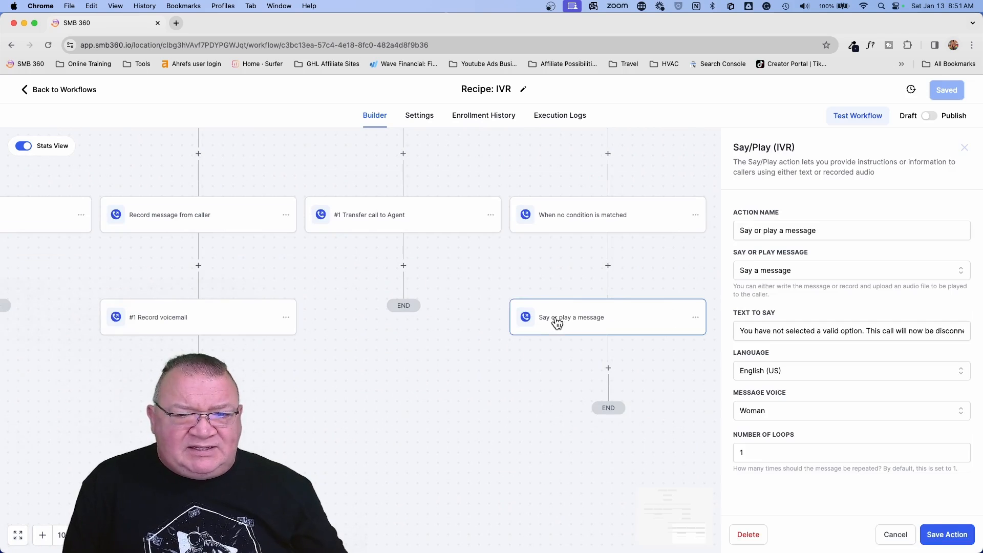
Read the Text to Say of the nested None branch's message action and close it without changes.
{"action": "left_click", "coordinate": [915, 332]}
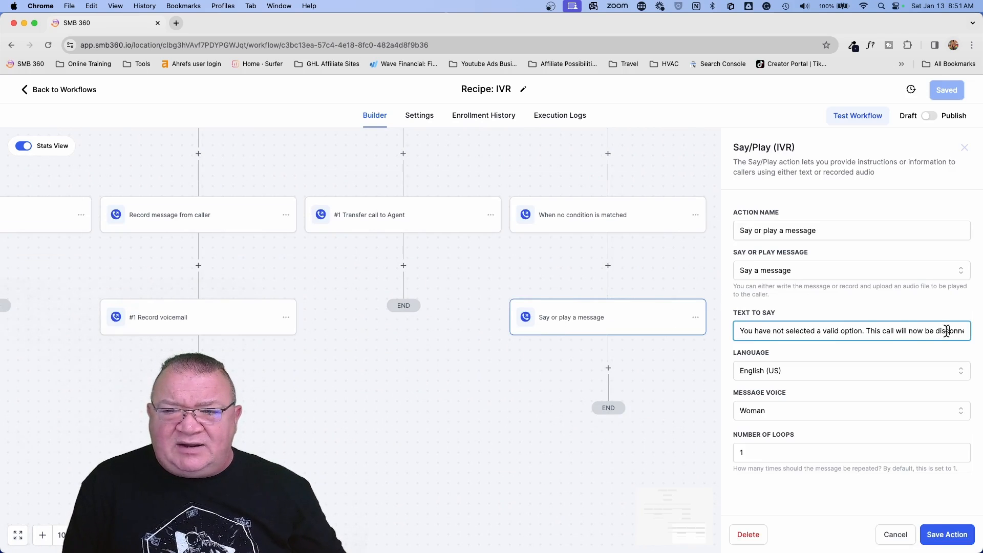
{"action": "left_click", "coordinate": [893, 536]}
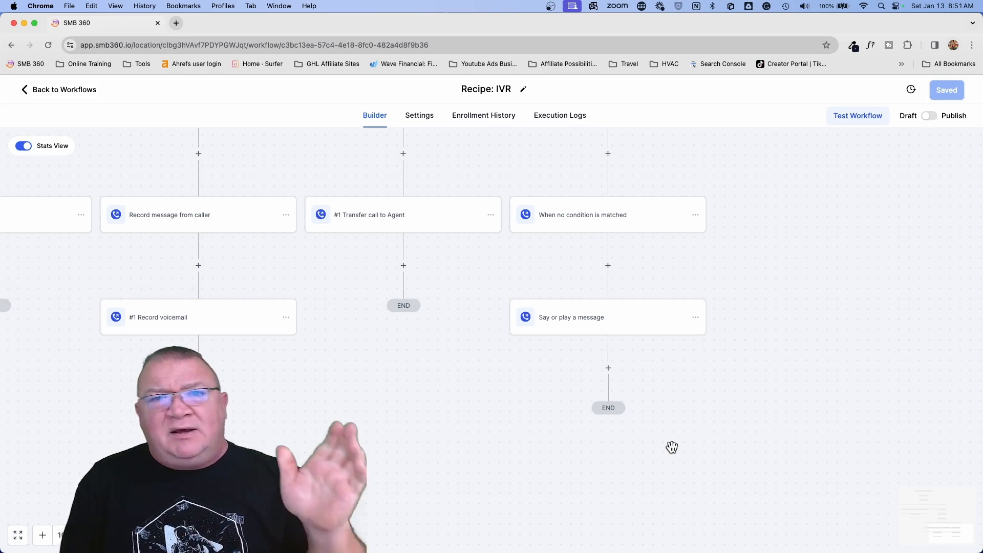
Return to the first Collect Input from the Caller action, view its Copy All Actions From Here option and dismiss the options.
{"action": "scroll", "coordinate": [672, 447], "scroll_direction": "up", "scroll_amount": 5}
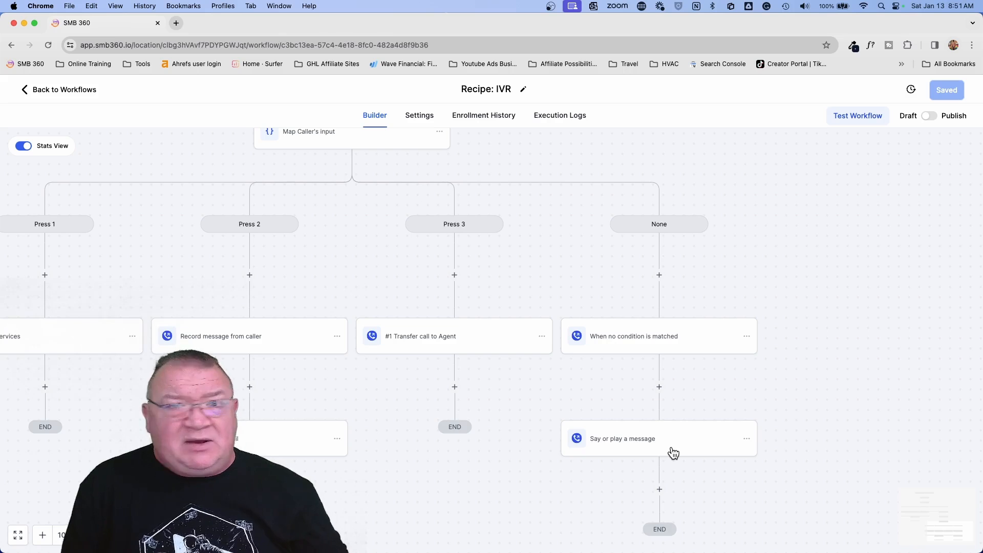
{"action": "scroll", "coordinate": [672, 450], "scroll_direction": "up", "scroll_amount": 3}
{"action": "scroll", "coordinate": [672, 450], "scroll_direction": "left", "scroll_amount": 3}
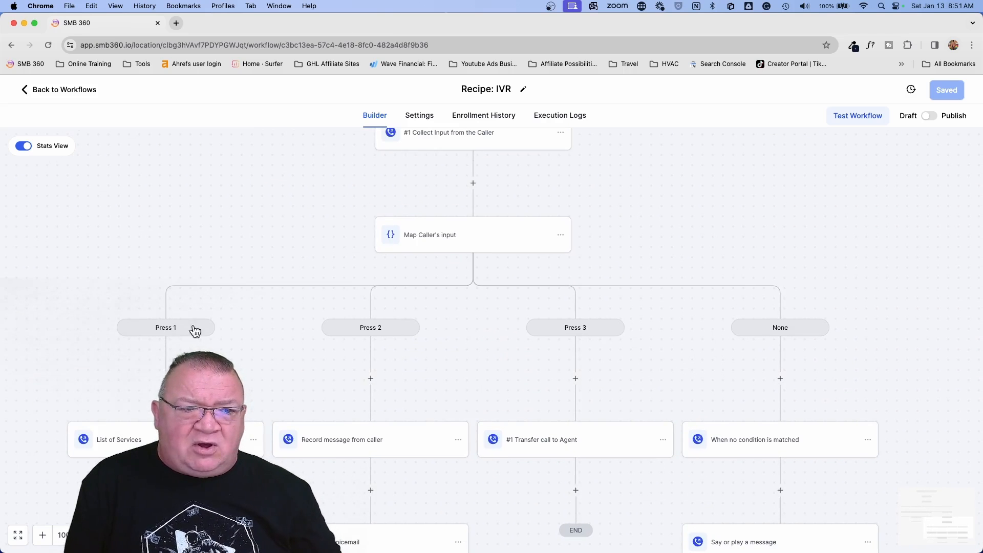
{"action": "scroll", "coordinate": [473, 335], "scroll_direction": "right", "scroll_amount": 4}
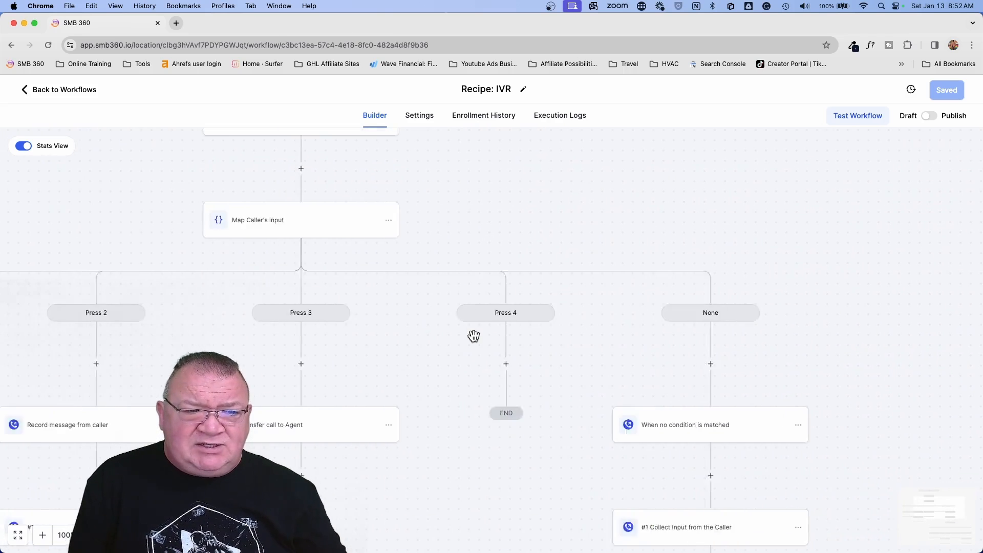
{"action": "scroll", "coordinate": [473, 336], "scroll_direction": "left", "scroll_amount": 2}
{"action": "scroll", "coordinate": [251, 351], "scroll_direction": "left", "scroll_amount": 3}
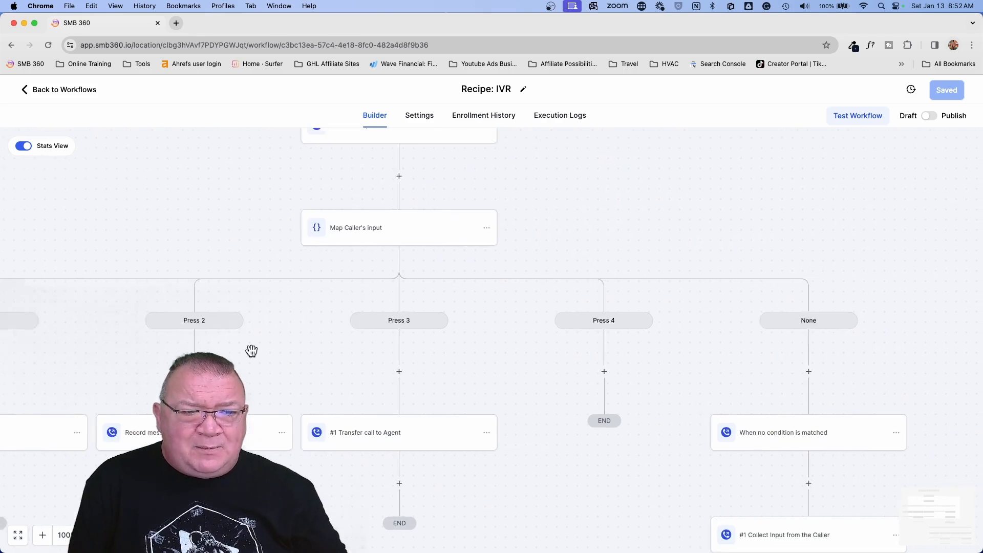
{"action": "scroll", "coordinate": [414, 441], "scroll_direction": "up", "scroll_amount": 4}
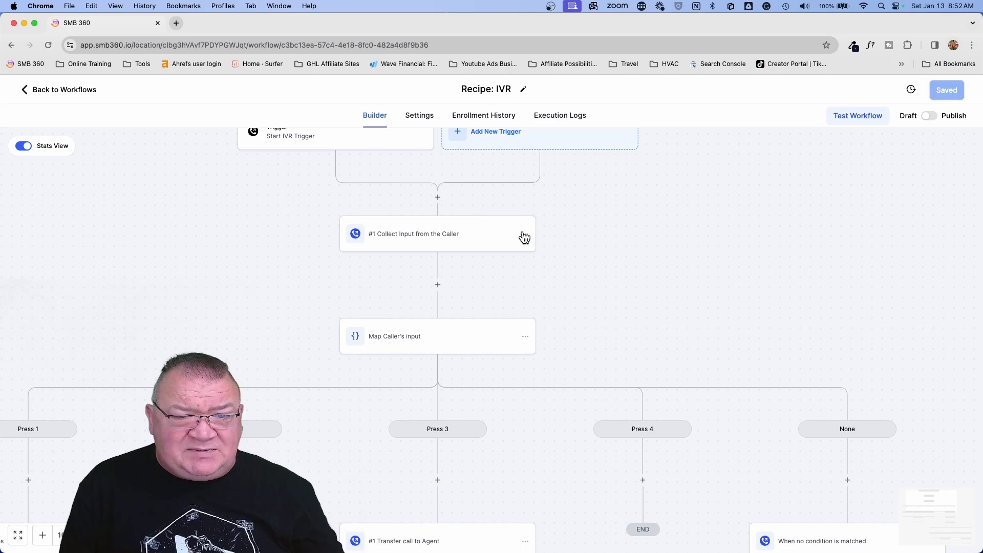
{"action": "left_click", "coordinate": [528, 239]}
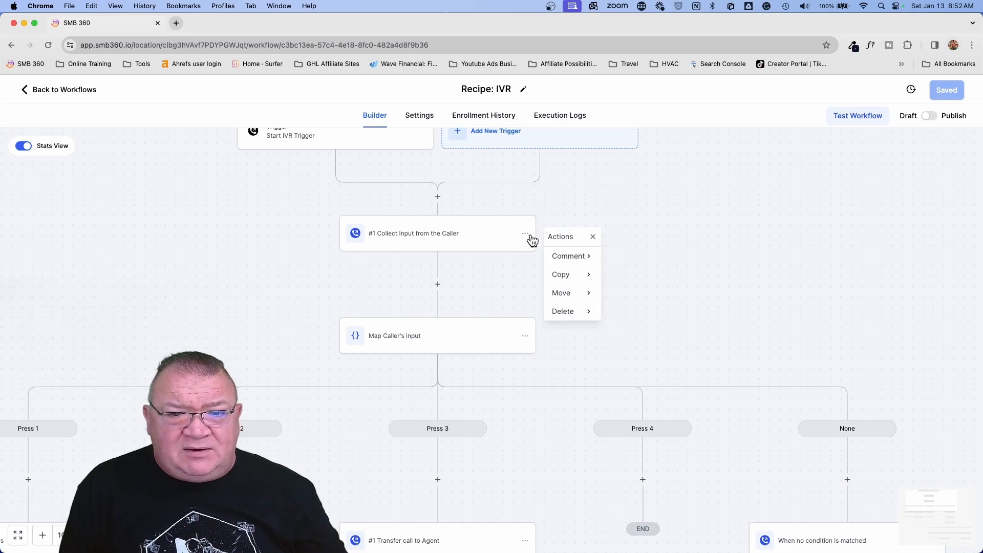
{"action": "mouse_move", "coordinate": [584, 274]}
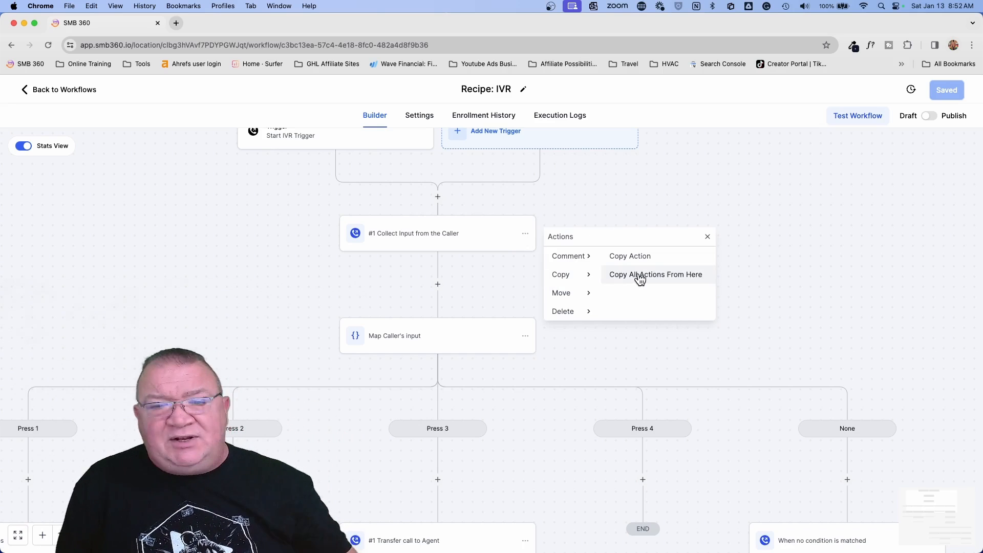
{"action": "left_click", "coordinate": [615, 215]}
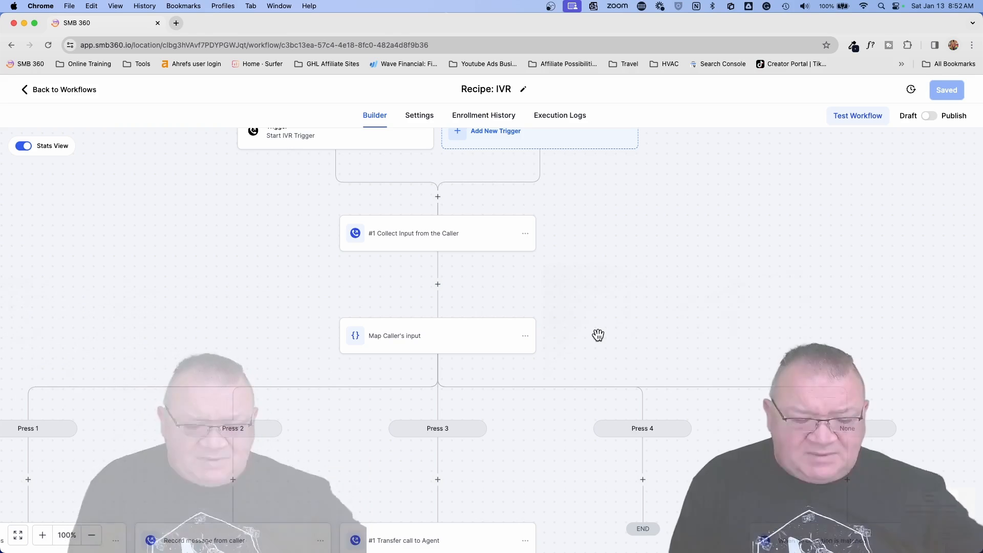
Go back to the workflow list and reopen the Recipe: IVR workflow.
{"action": "left_click", "coordinate": [60, 92]}
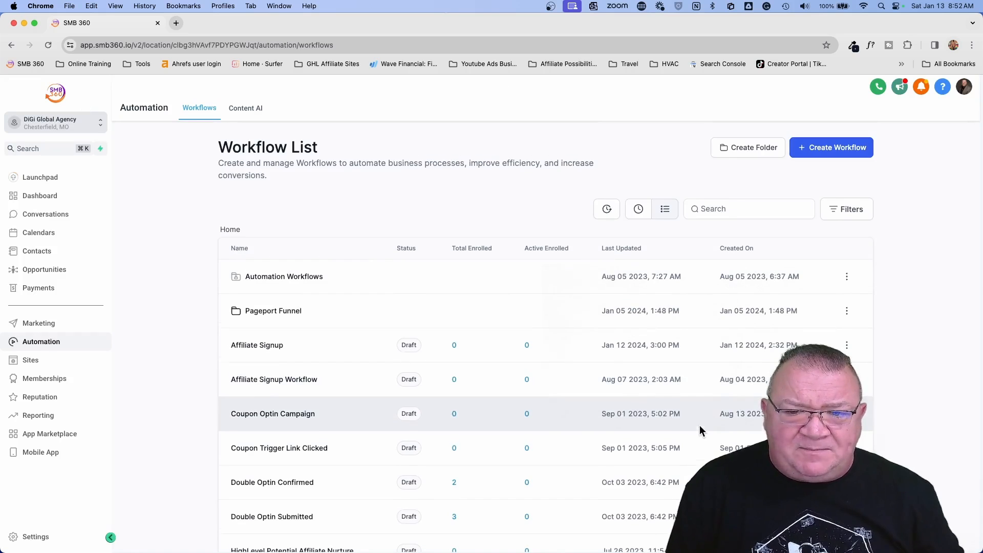
{"action": "scroll", "coordinate": [699, 425], "scroll_direction": "down", "scroll_amount": 2}
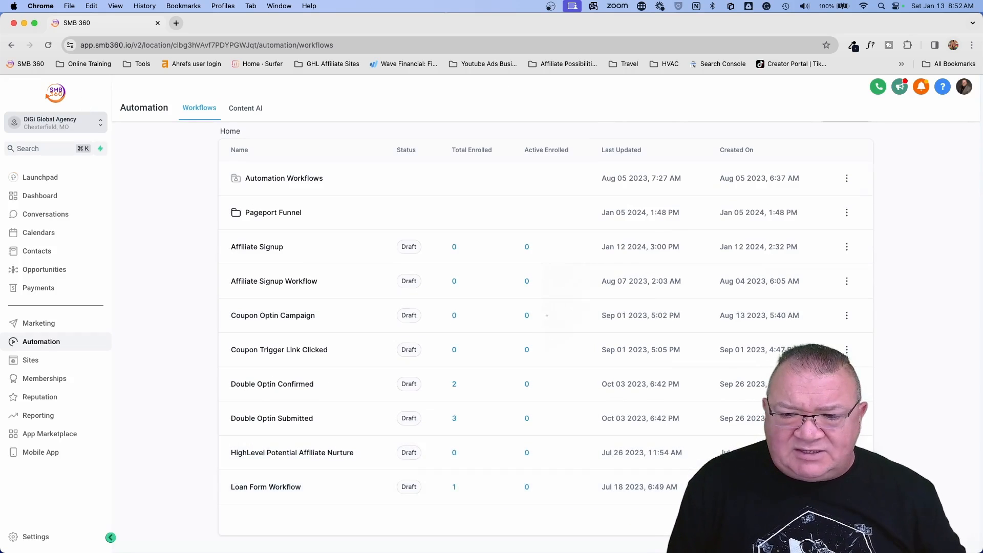
{"action": "scroll", "coordinate": [285, 456], "scroll_direction": "down", "scroll_amount": 5}
{"action": "left_click", "coordinate": [277, 419]}
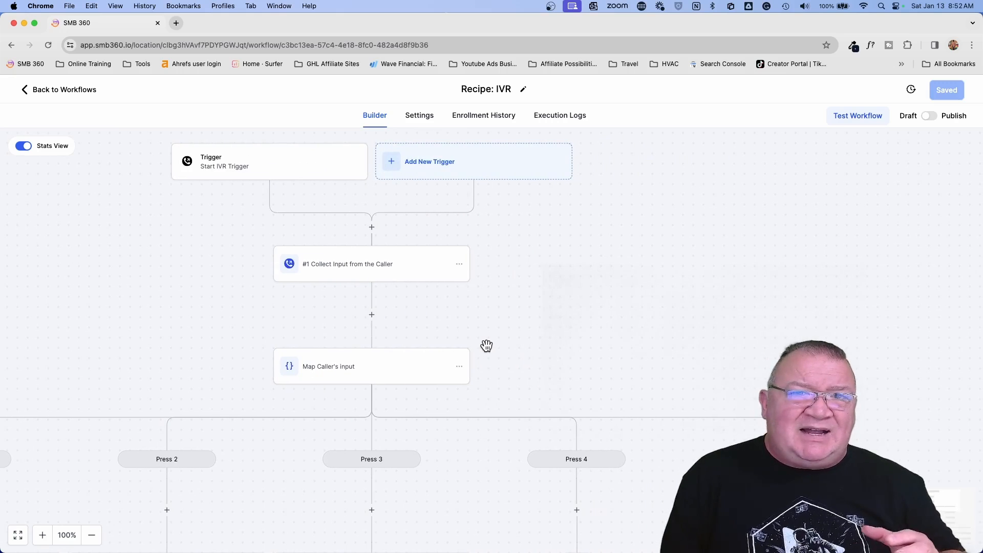
Review the Text to Say in the Press 1 branch's List of Services action and close the action.
{"action": "scroll", "coordinate": [486, 345], "scroll_direction": "left", "scroll_amount": 5}
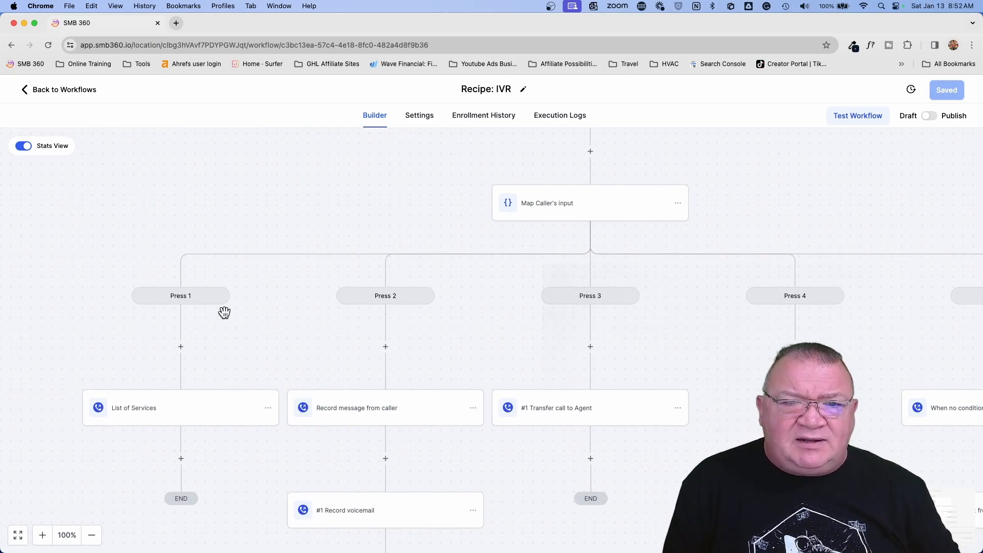
{"action": "left_click", "coordinate": [159, 413]}
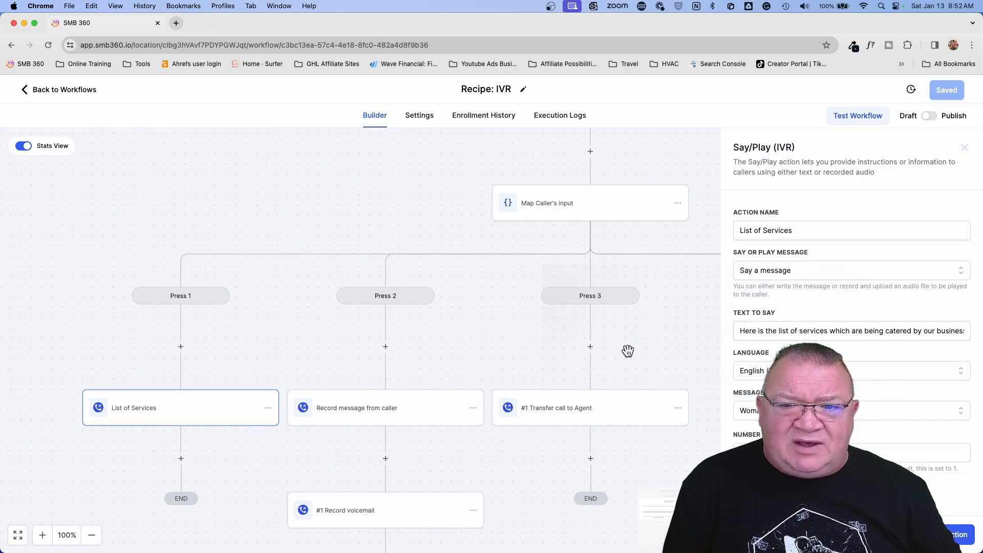
{"action": "left_click_drag", "start_coordinate": [743, 328], "coordinate": [936, 327]}
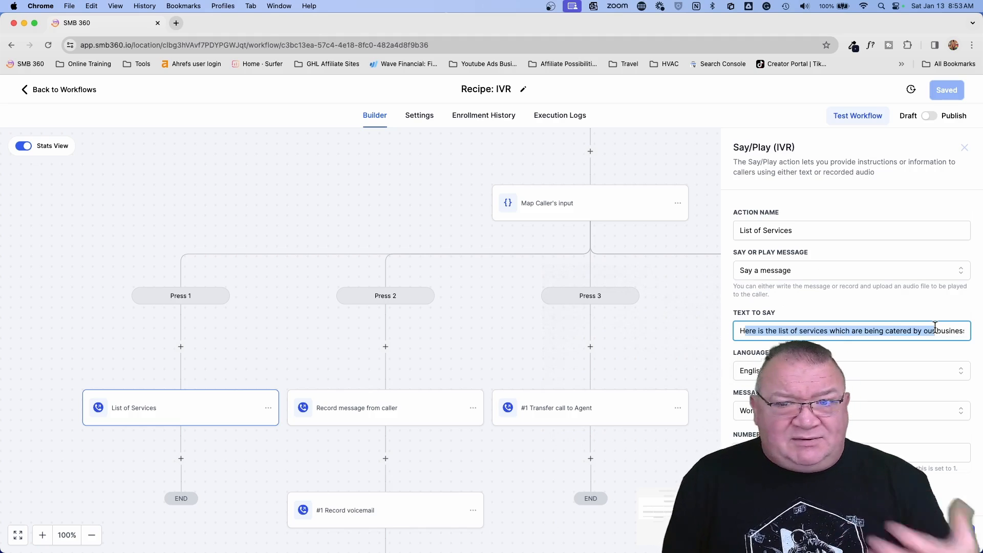
{"action": "left_click", "coordinate": [489, 426]}
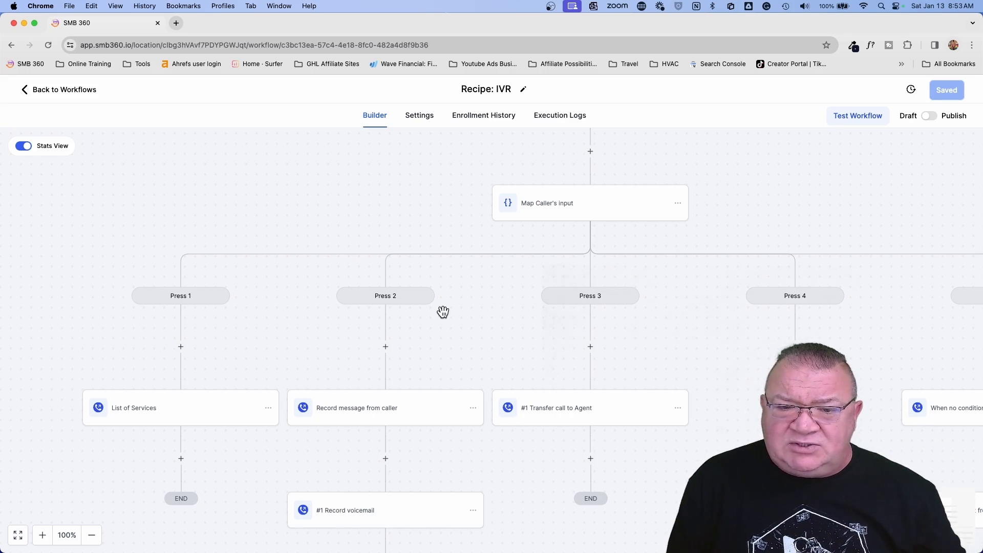
Open the Transfer call to Agent action under Press 3 and examine its Connect Call (IVR) settings.
{"action": "scroll", "coordinate": [454, 328], "scroll_direction": "down", "scroll_amount": 2}
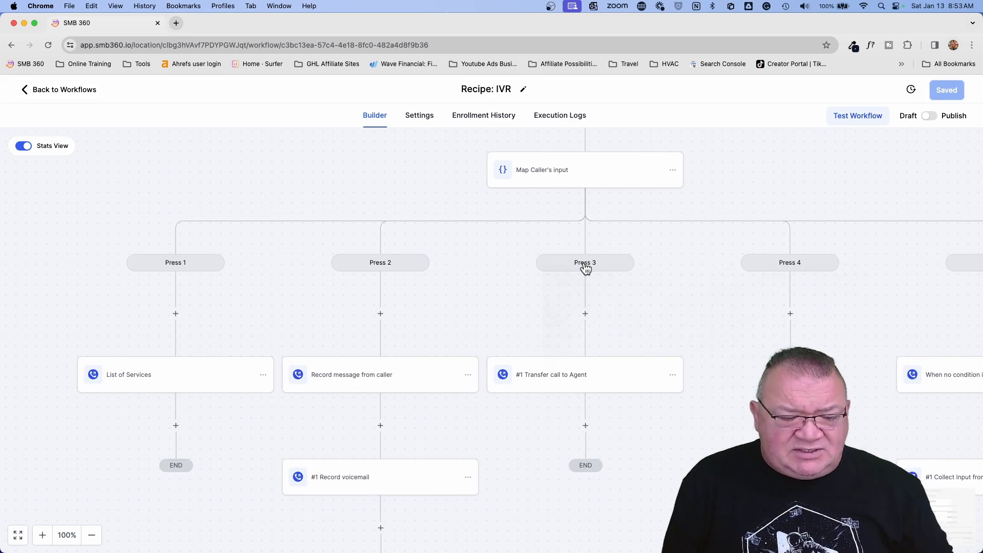
{"action": "scroll", "coordinate": [586, 268], "scroll_direction": "up", "scroll_amount": 5}
{"action": "scroll", "coordinate": [586, 268], "scroll_direction": "down", "scroll_amount": 2}
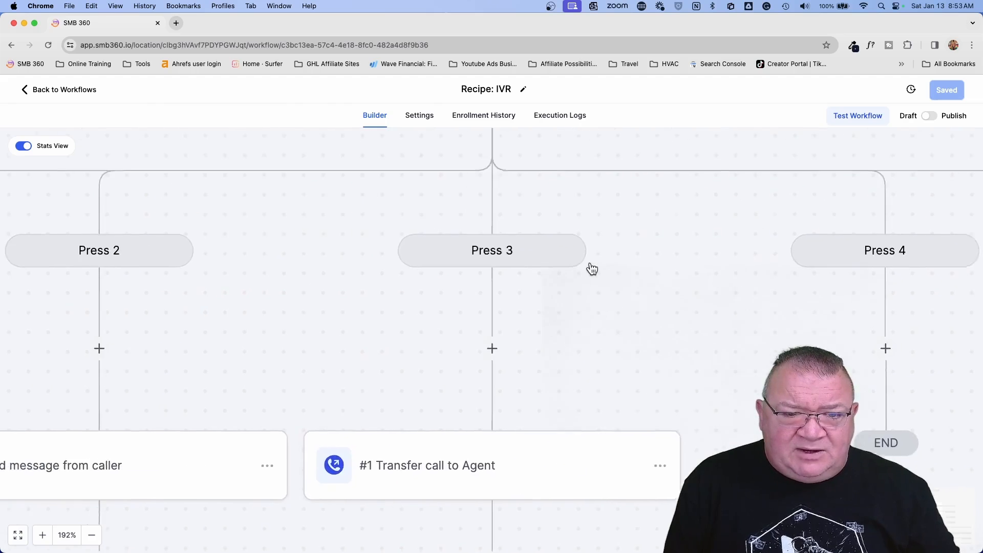
{"action": "scroll", "coordinate": [590, 264], "scroll_direction": "down", "scroll_amount": 4}
{"action": "scroll", "coordinate": [590, 263], "scroll_direction": "right", "scroll_amount": 3}
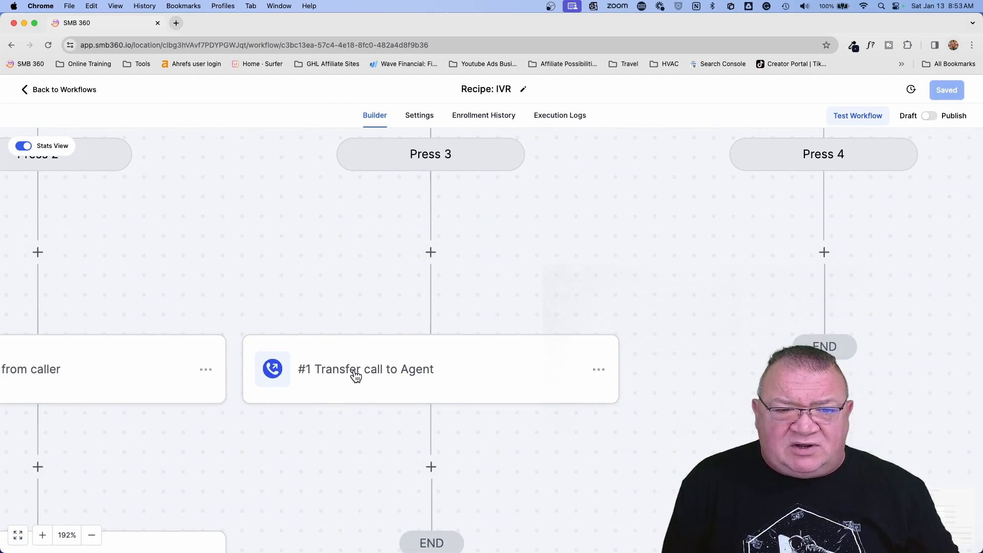
{"action": "left_click", "coordinate": [355, 376]}
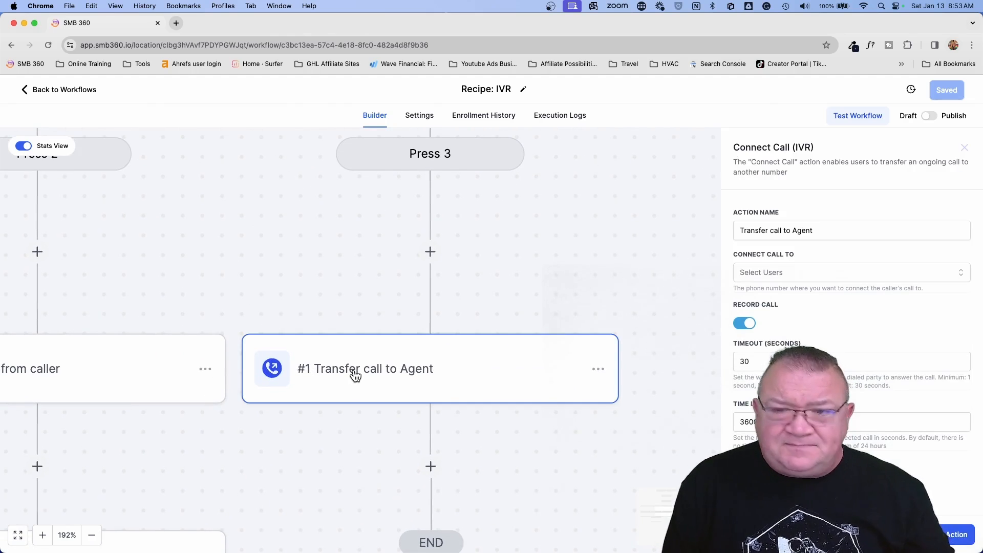
{"action": "left_click_drag", "start_coordinate": [731, 149], "coordinate": [823, 149]}
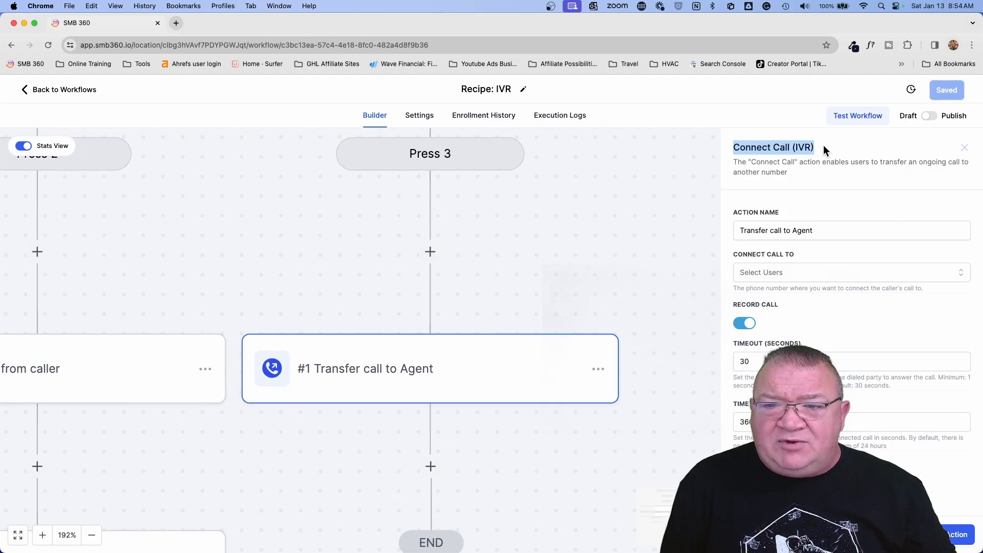
Try a specific user as the Connect Call To recipient, review the recording and time settings, and cancel the action's changes.
{"action": "left_click", "coordinate": [959, 275]}
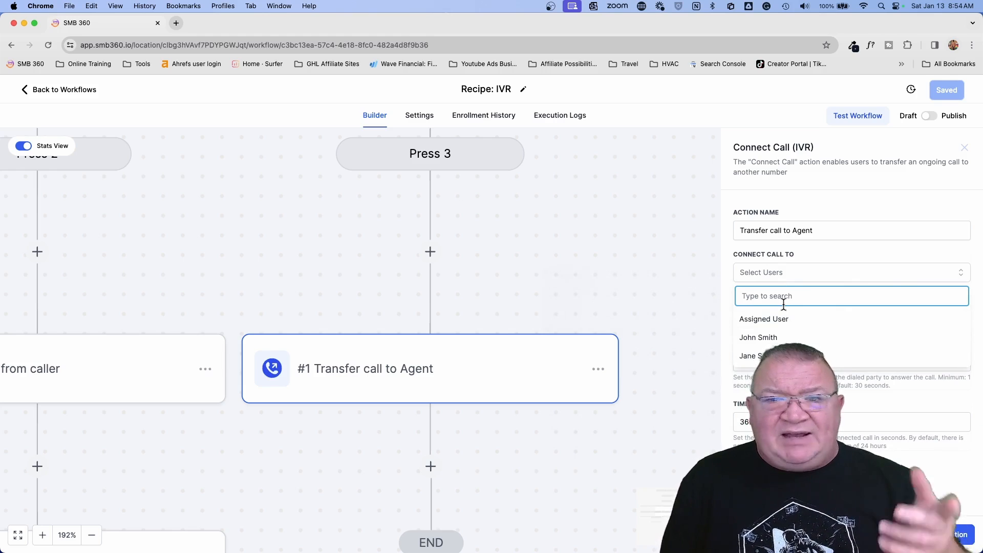
{"action": "left_click", "coordinate": [768, 337]}
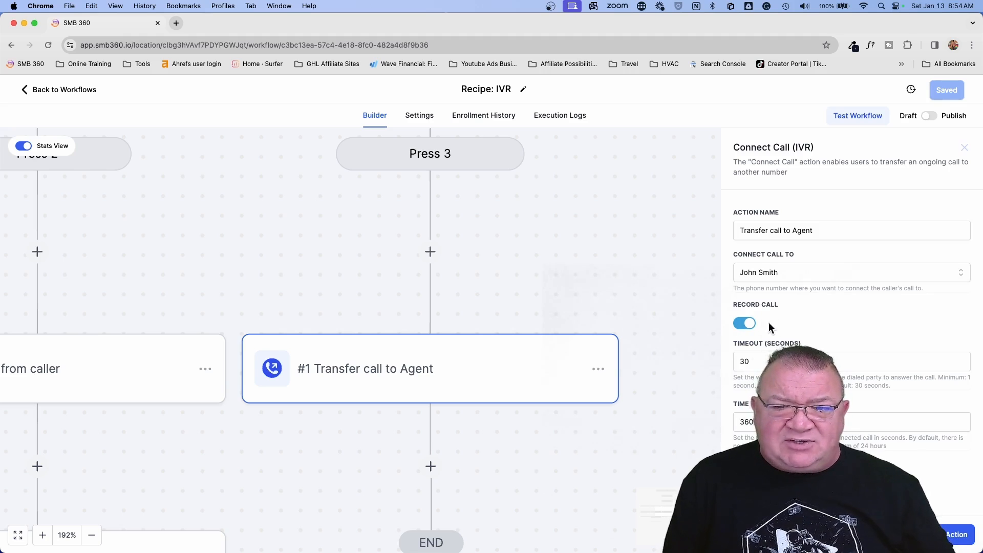
{"action": "scroll", "coordinate": [737, 333], "scroll_direction": "up", "scroll_amount": 5}
{"action": "scroll", "coordinate": [738, 335], "scroll_direction": "down", "scroll_amount": 3}
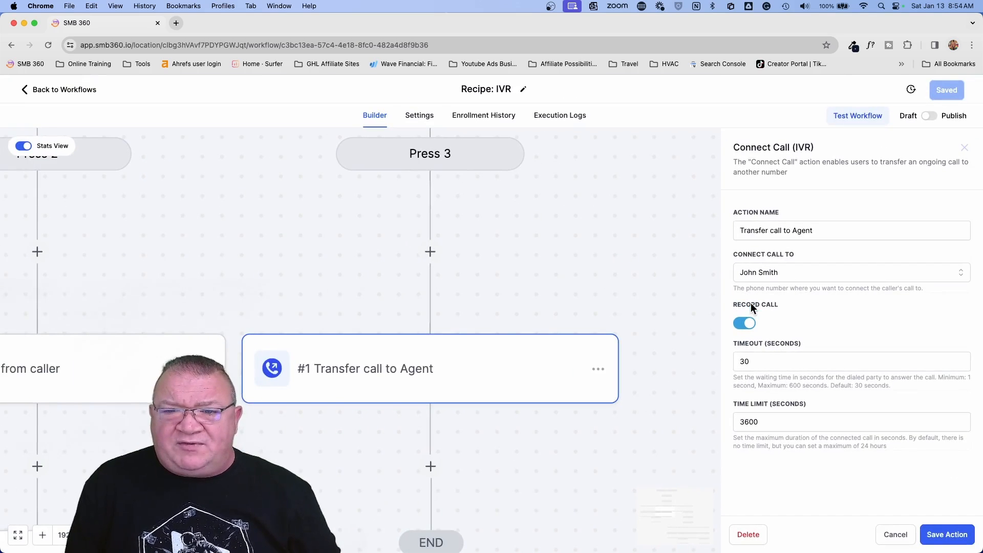
{"action": "left_click", "coordinate": [895, 536]}
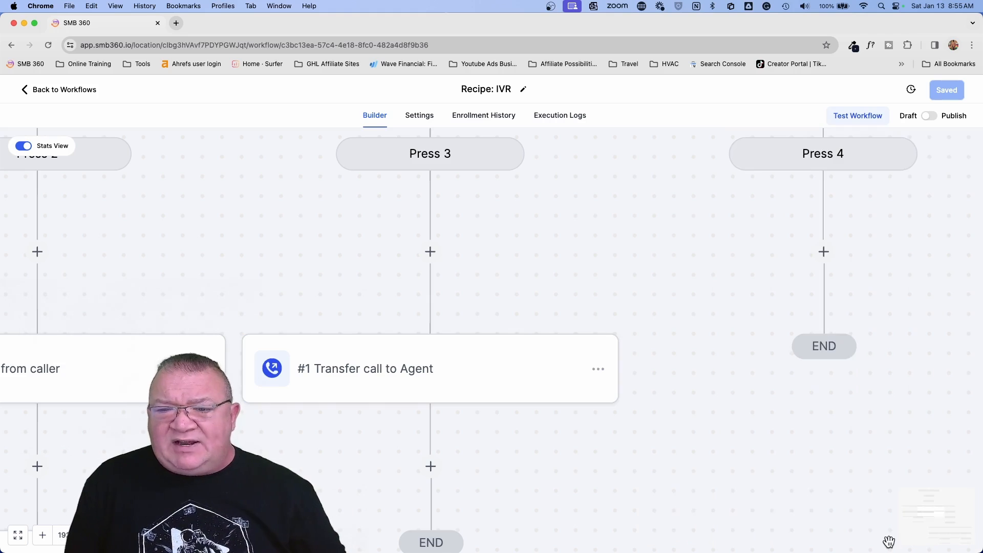
{"action": "scroll", "coordinate": [749, 456], "scroll_direction": "down", "scroll_amount": 5}
{"action": "scroll", "coordinate": [748, 456], "scroll_direction": "up", "scroll_amount": 4}
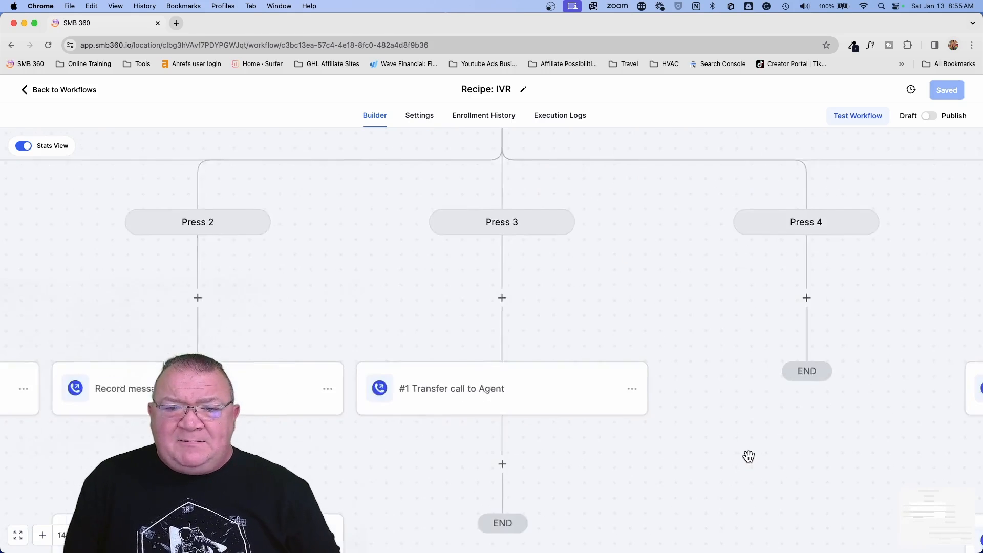